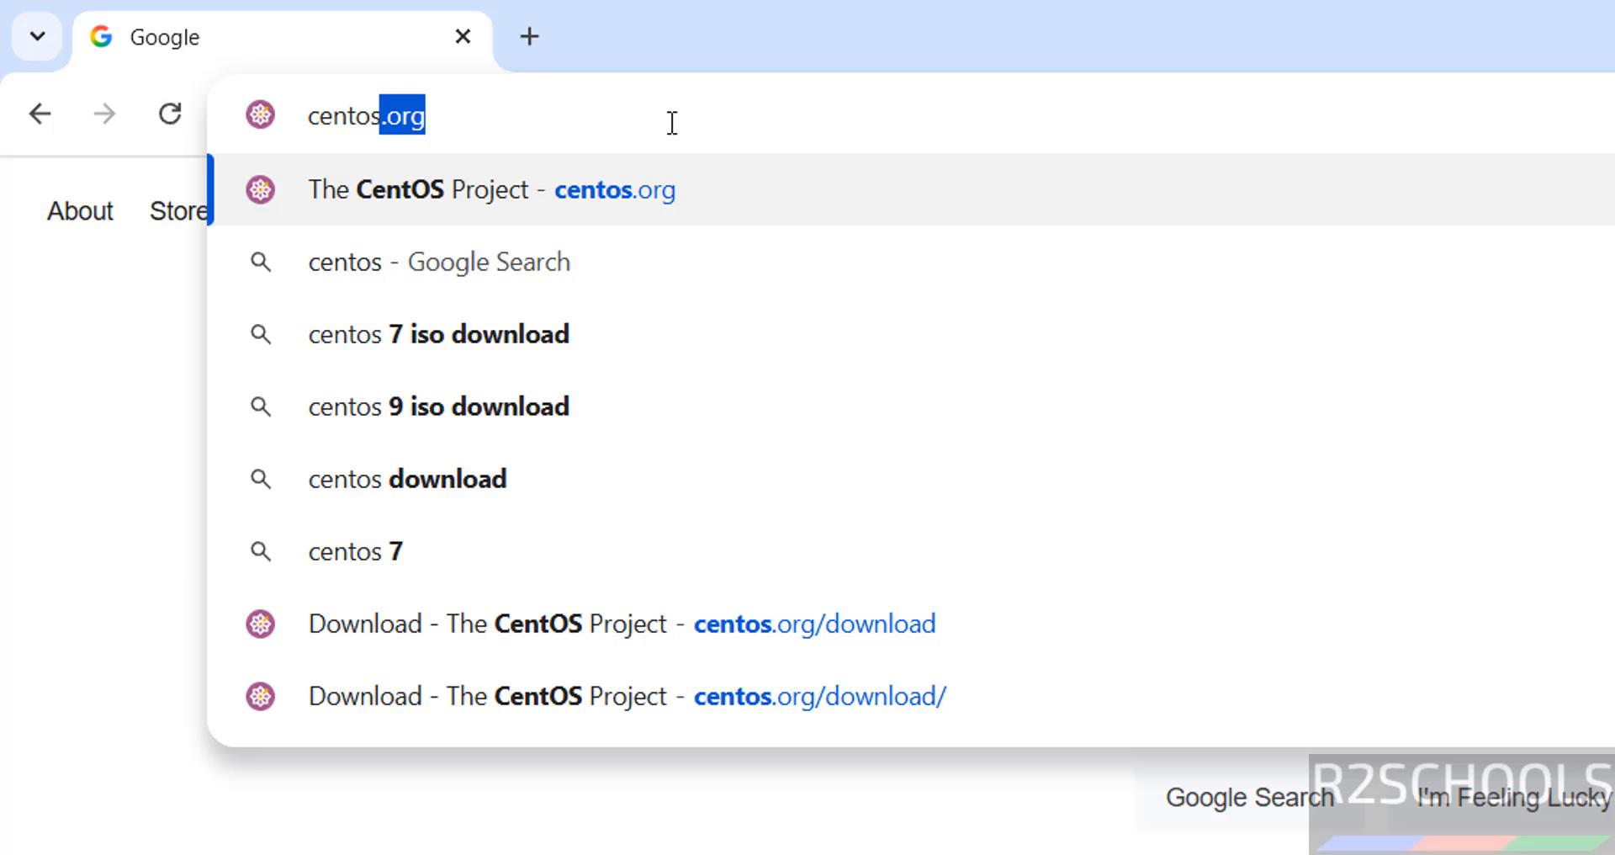
# Start downloading the CentOS Stream 10 x86_64 DVD ISO from centos.org and view Chrome's download history
pyautogui.press('Return')
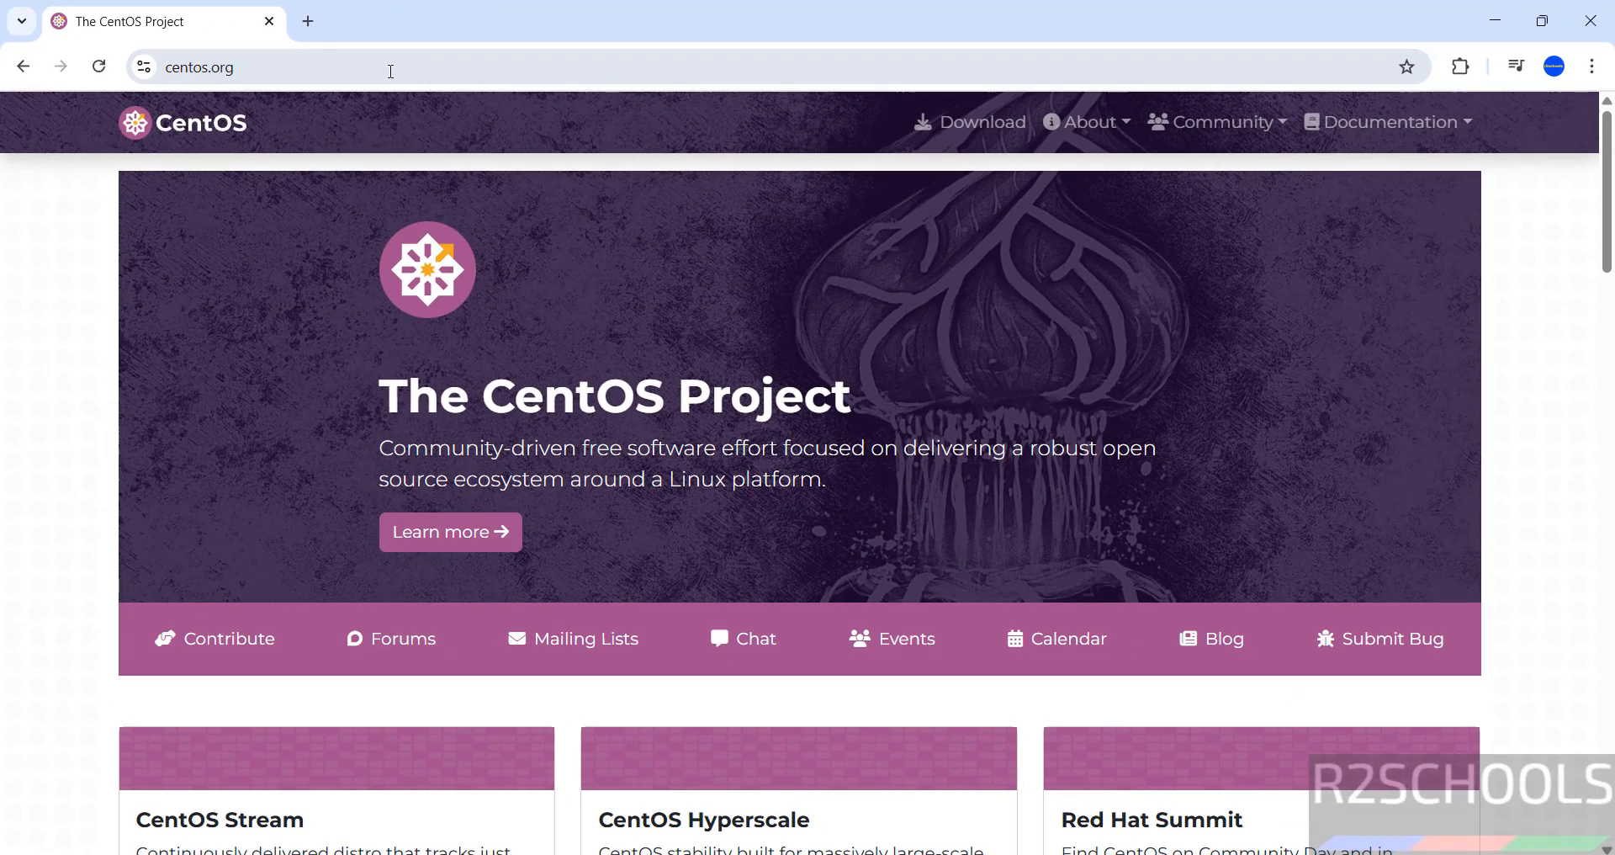
pyautogui.click(939, 135)
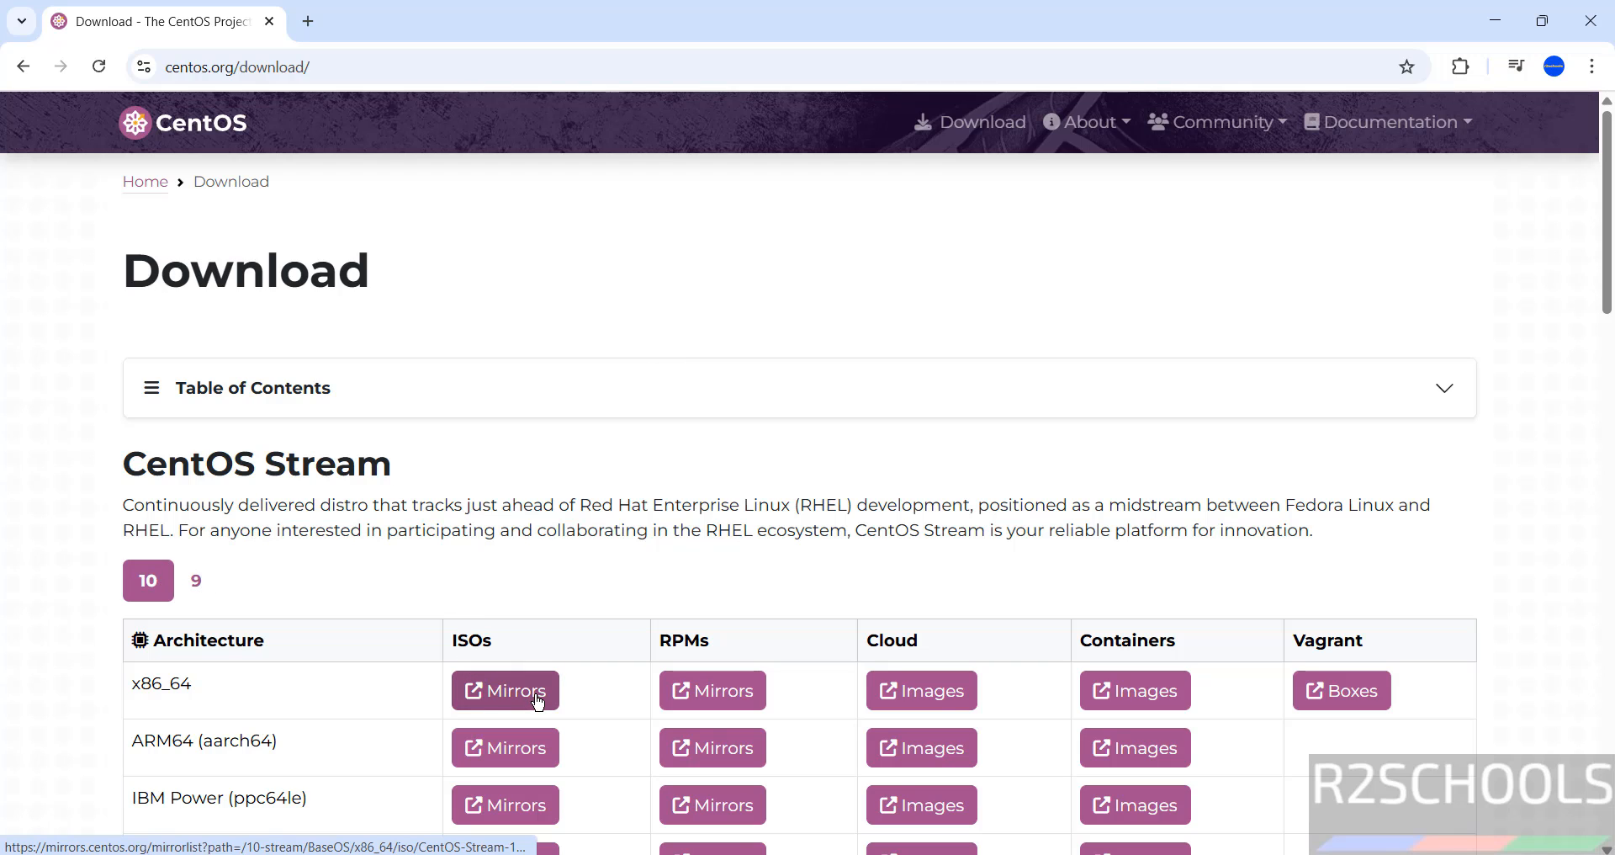
pyautogui.click(502, 702)
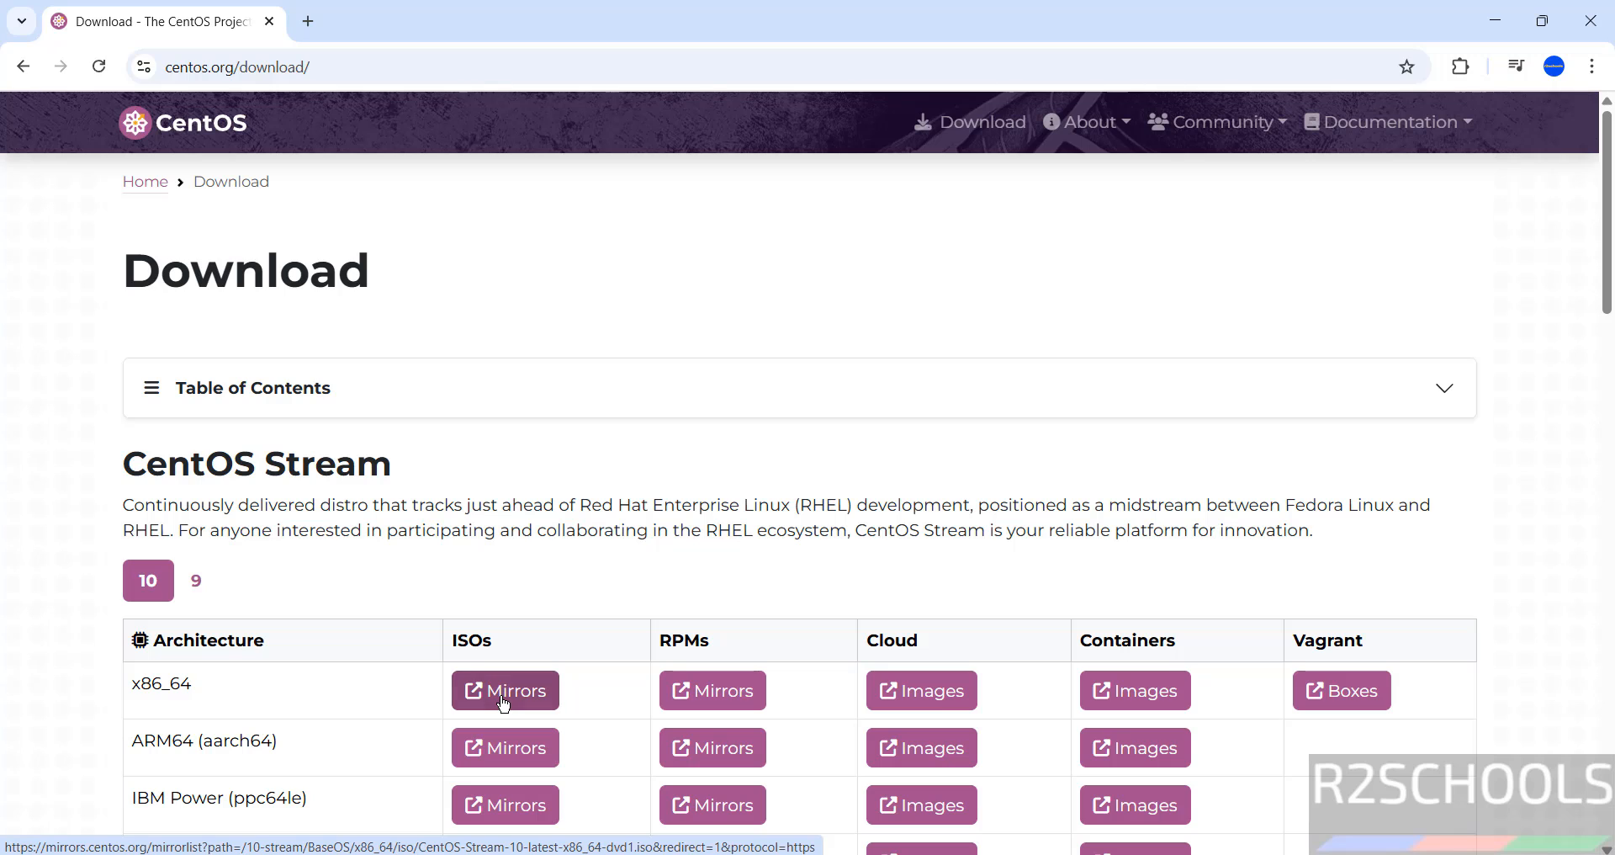
pyautogui.hotkey('ctrl', 'j')
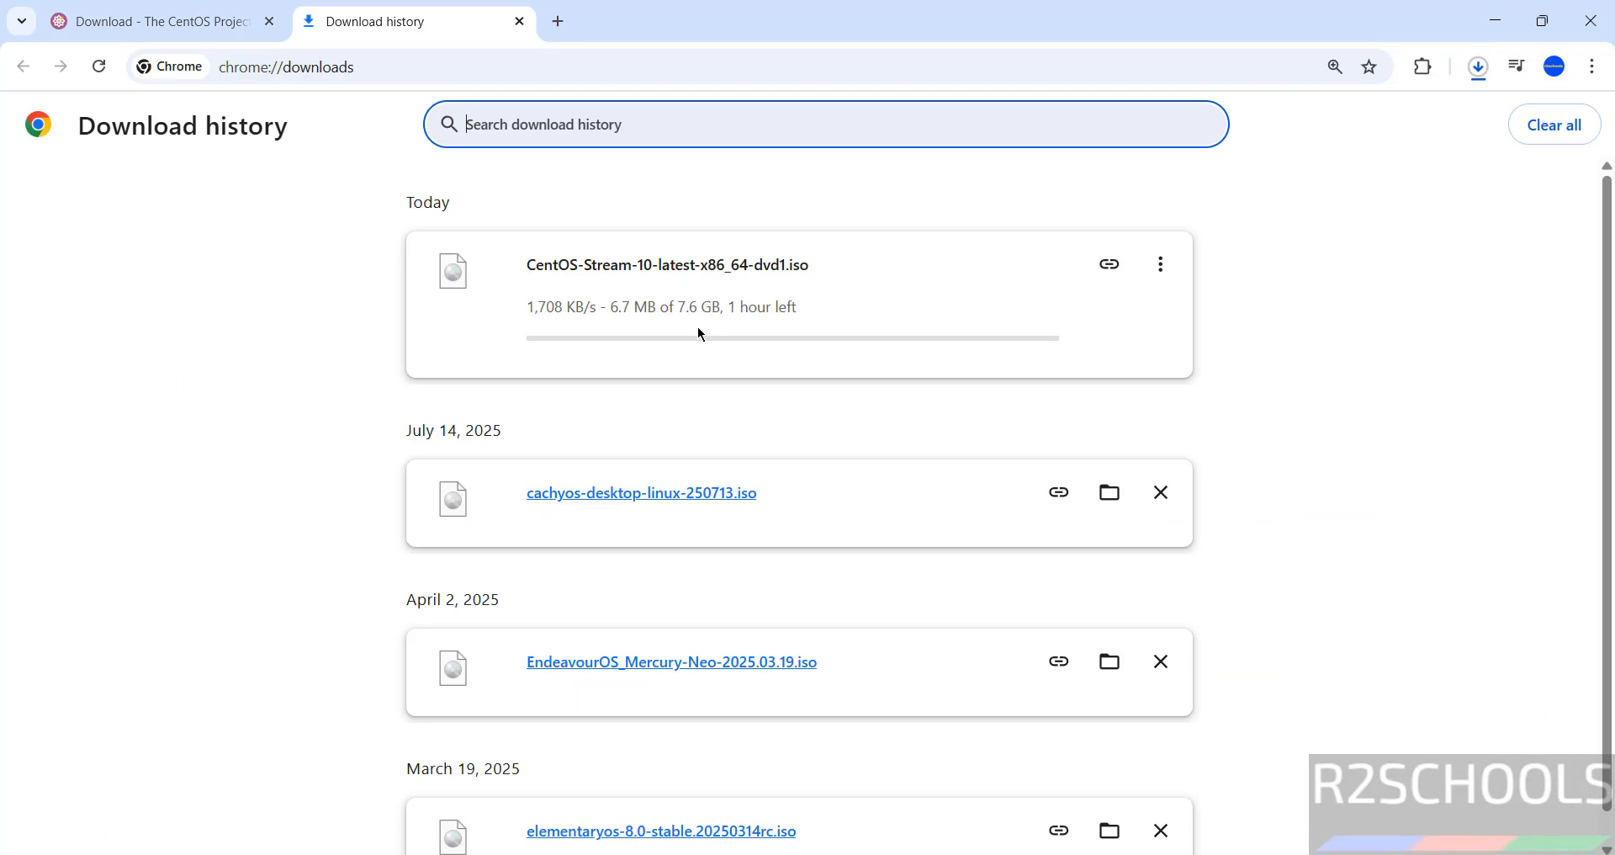
# Cancel the CentOS ISO download, remove it from the history, and search Windows for 'virtu'
pyautogui.click(1163, 268)
pyautogui.click(1090, 320)
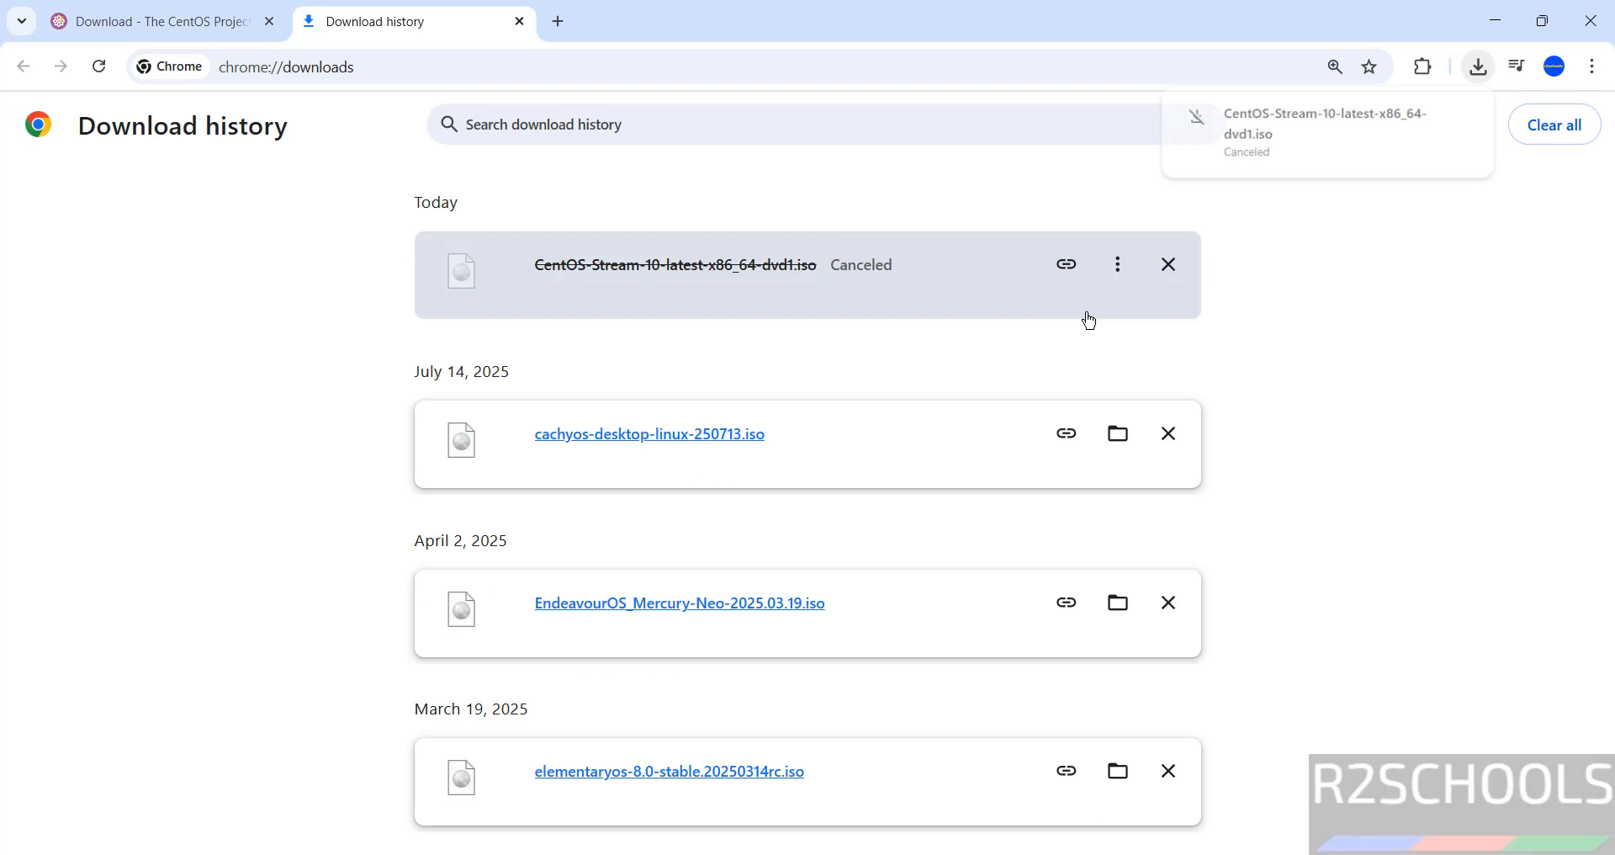
pyautogui.click(1168, 264)
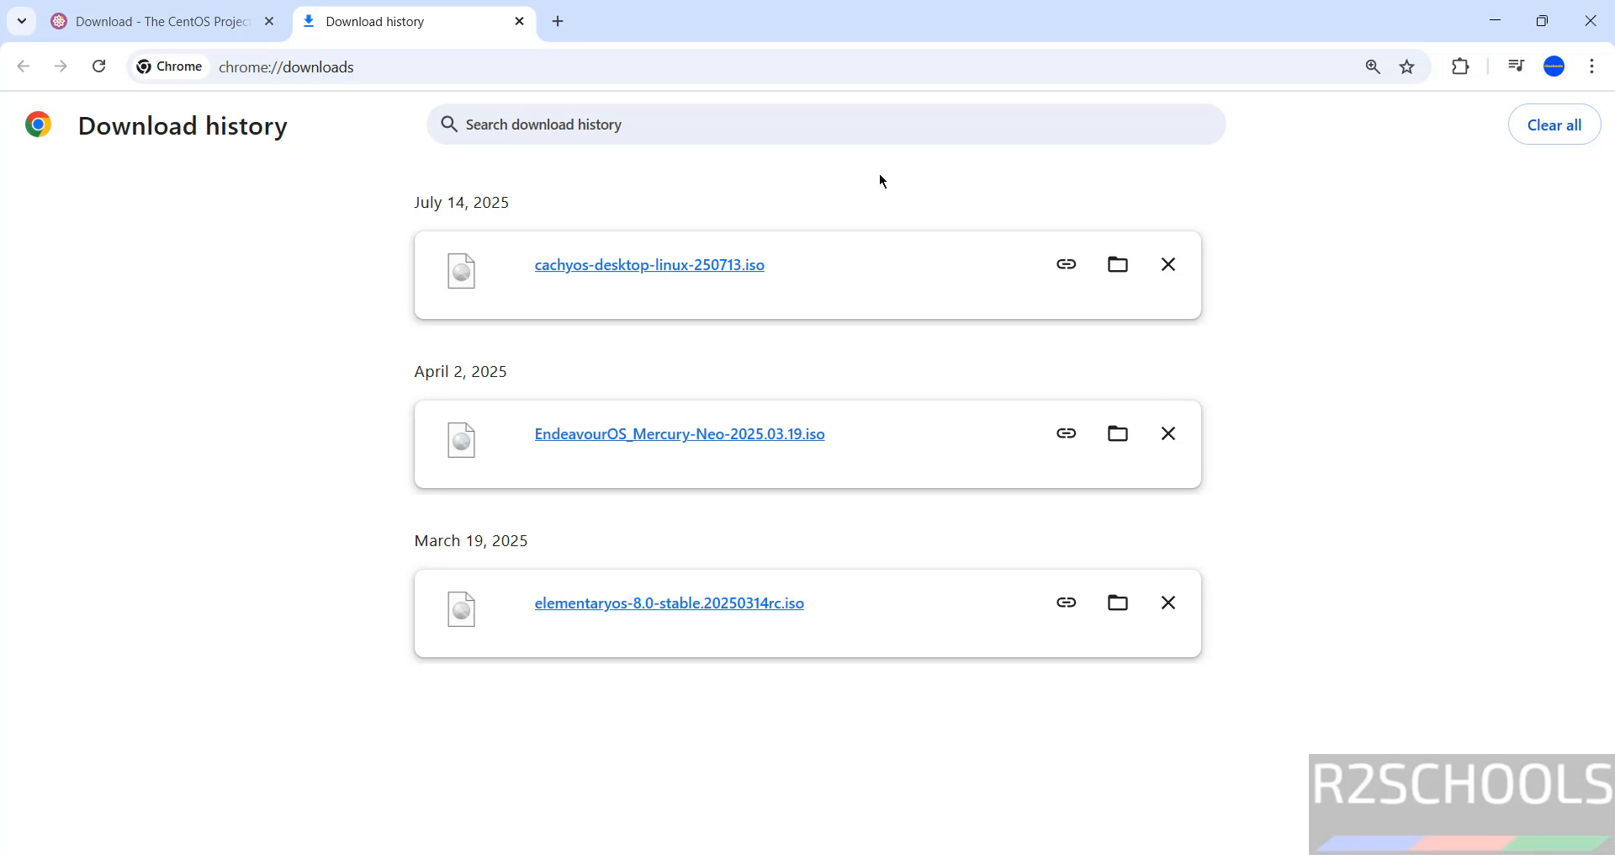
pyautogui.press('super')
pyautogui.write('virtu')
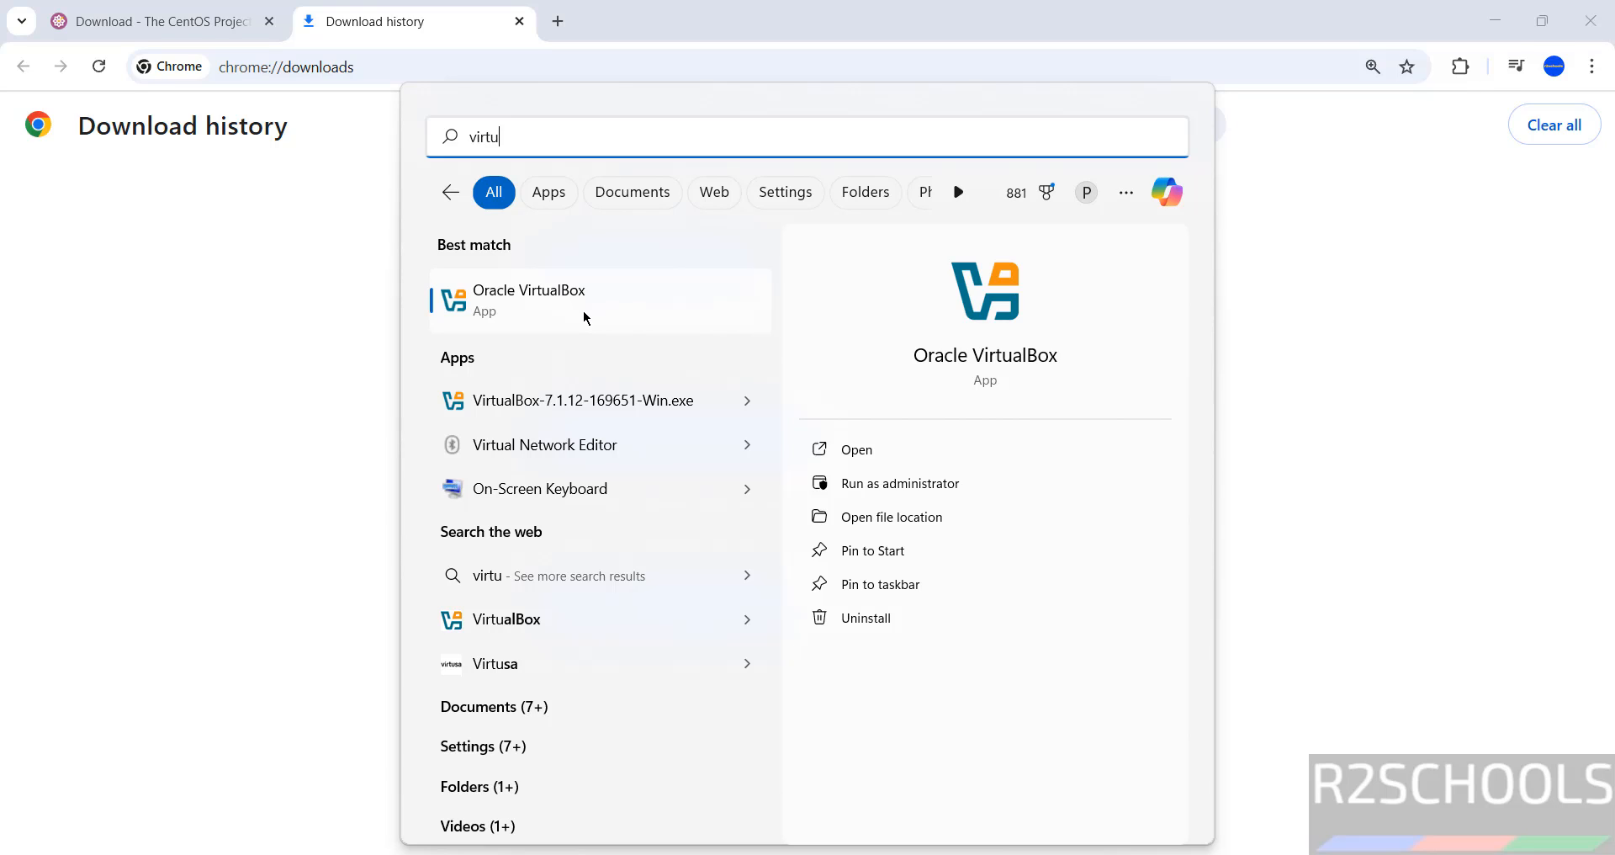
# Launch Oracle VirtualBox from the search results and show its machine creation options
pyautogui.click(586, 318)
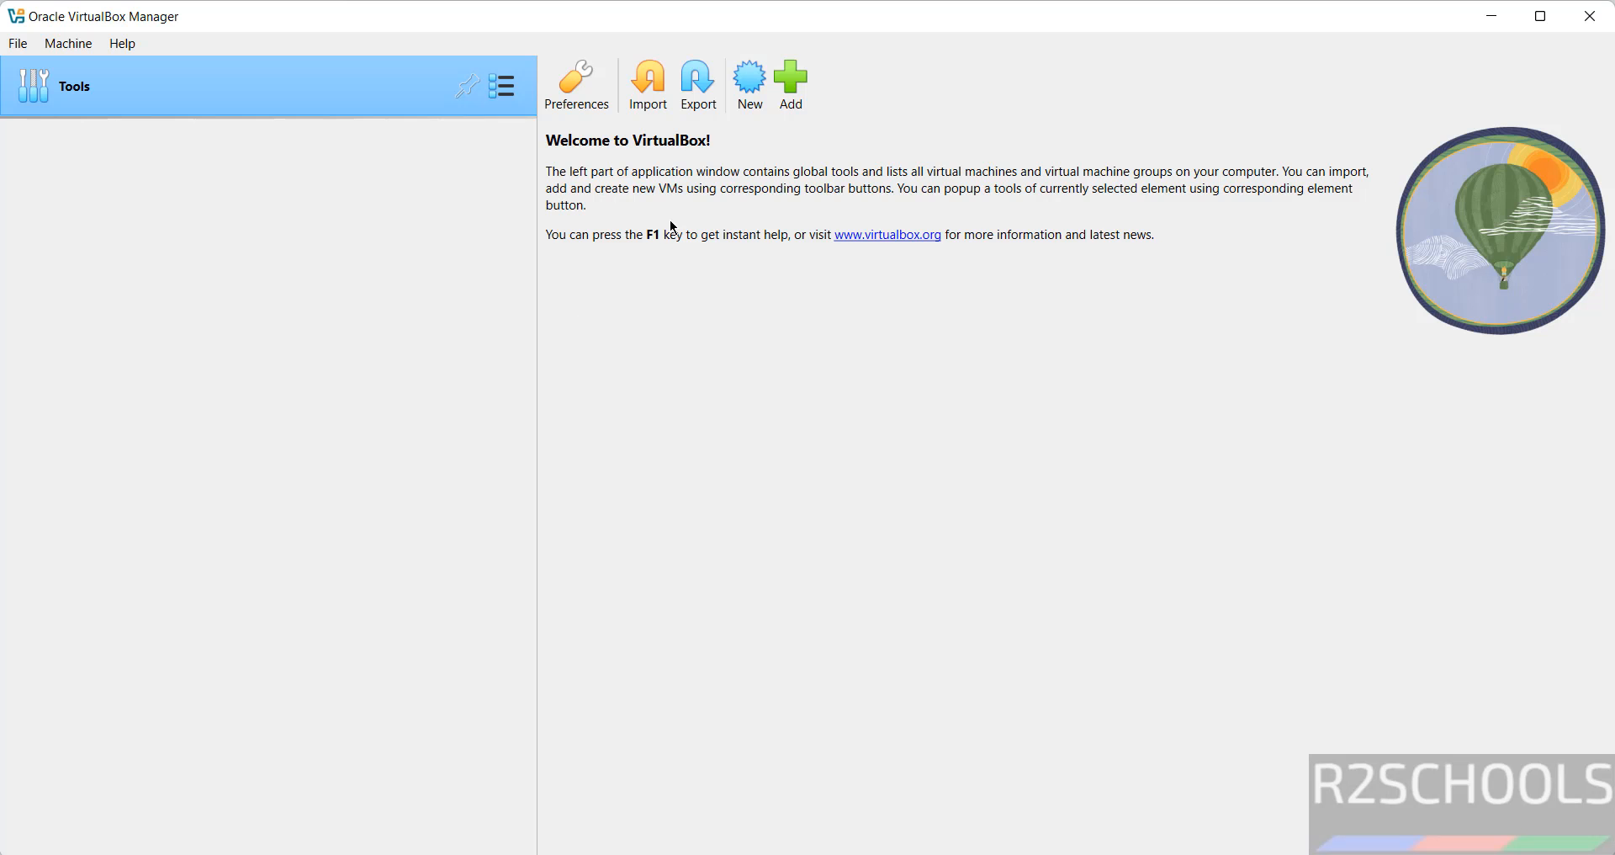
pyautogui.click(50, 49)
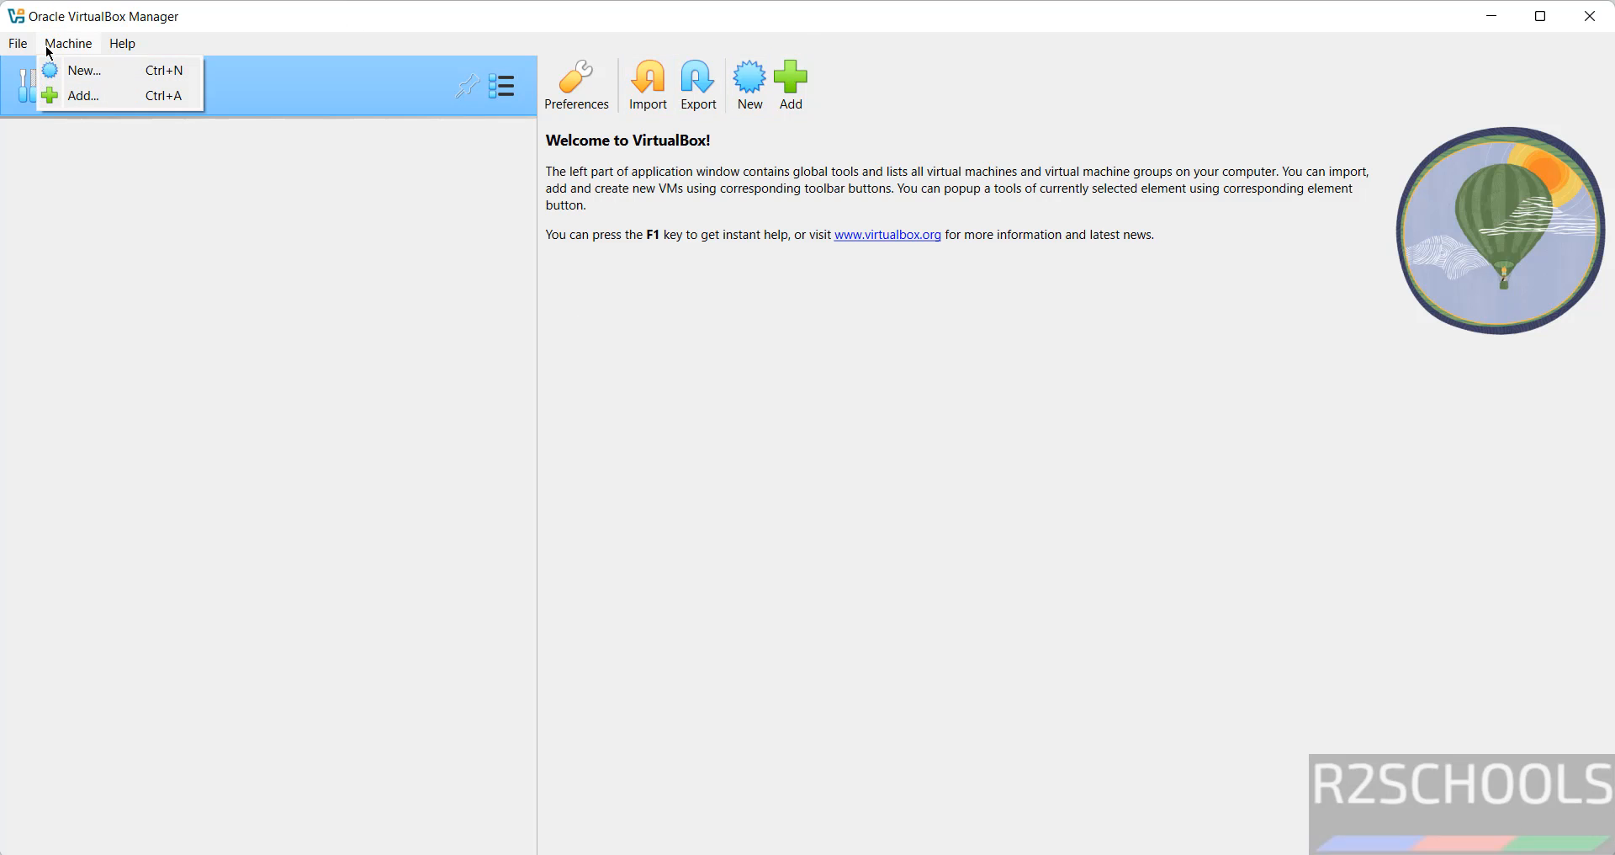
# Name the new Linux Red Hat (64-bit) VM 'centosstreamservervmo' and choose Other... for its folder
pyautogui.click(768, 79)
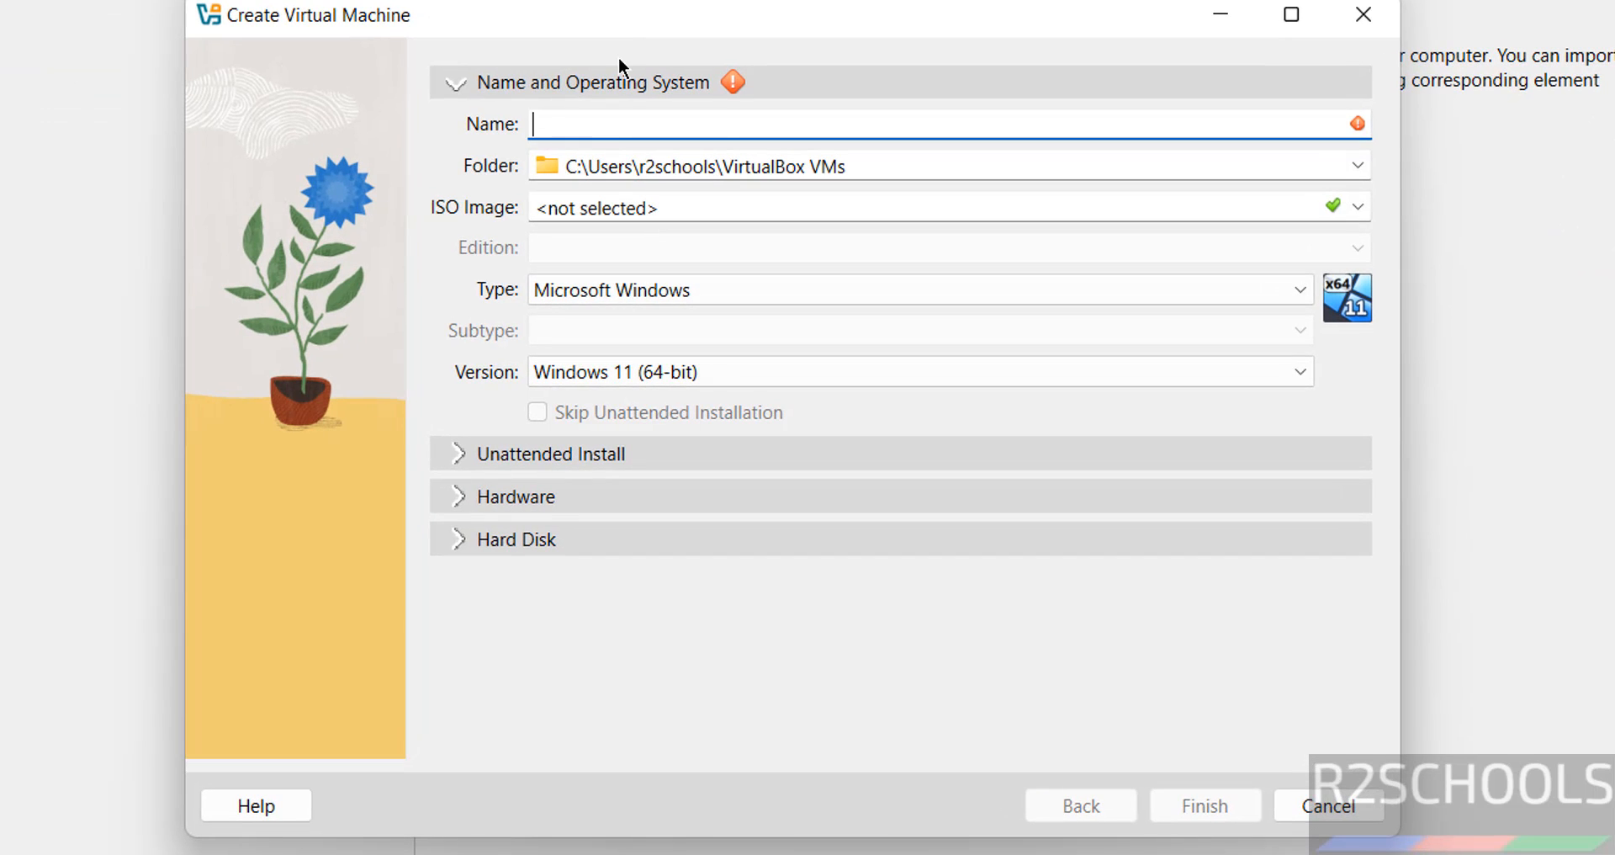
pyautogui.write('centosstreams')
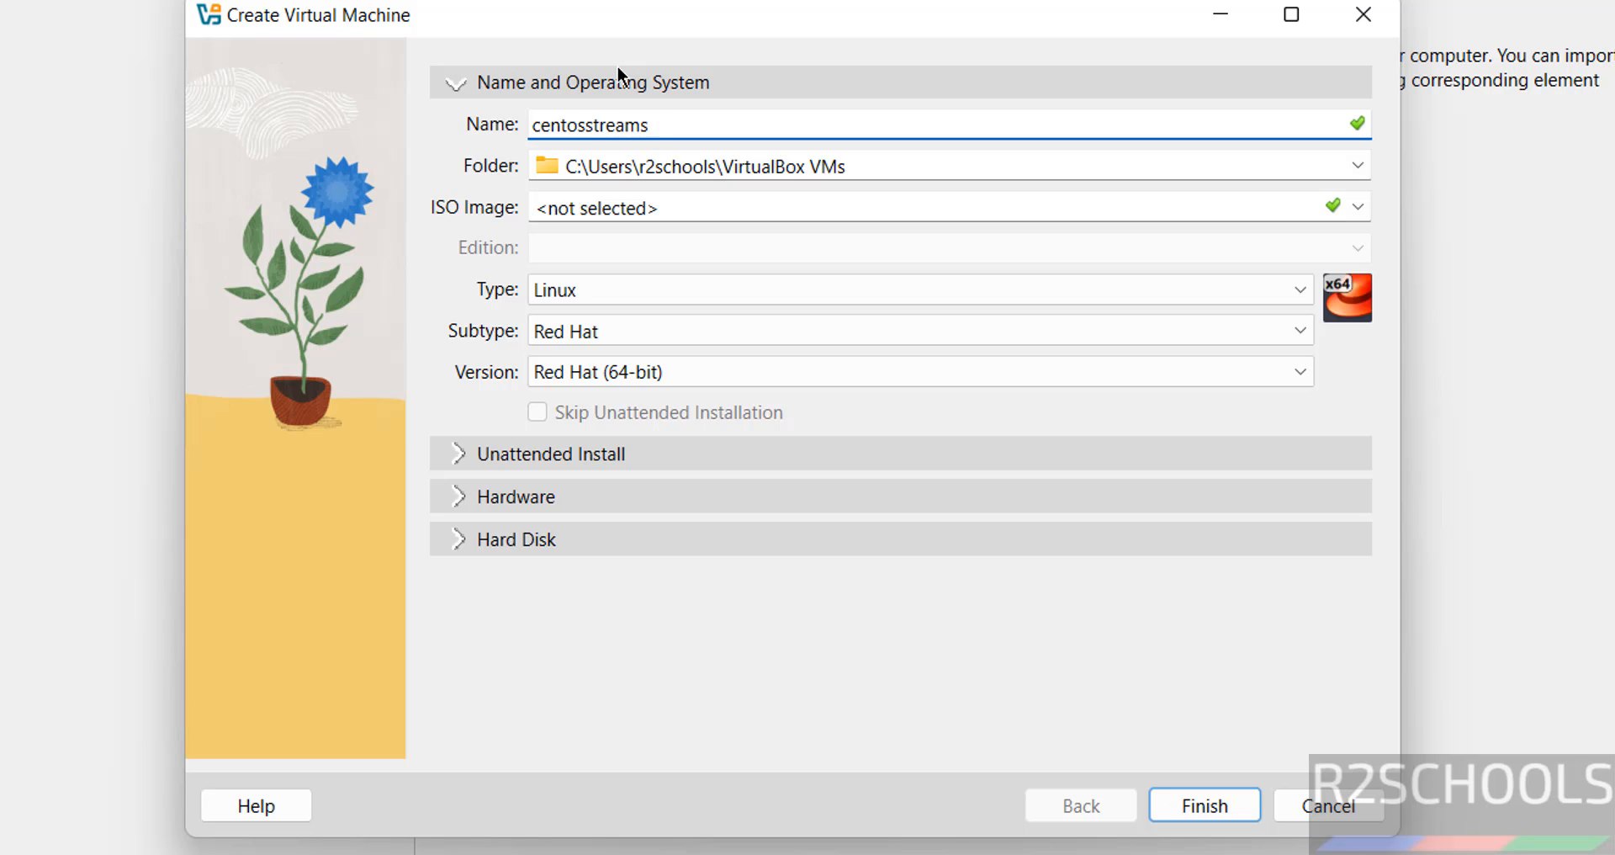
pyautogui.write('ervervmo')
pyautogui.hotkey('ctrl', 'a')
pyautogui.hotkey('ctrl', 'c')
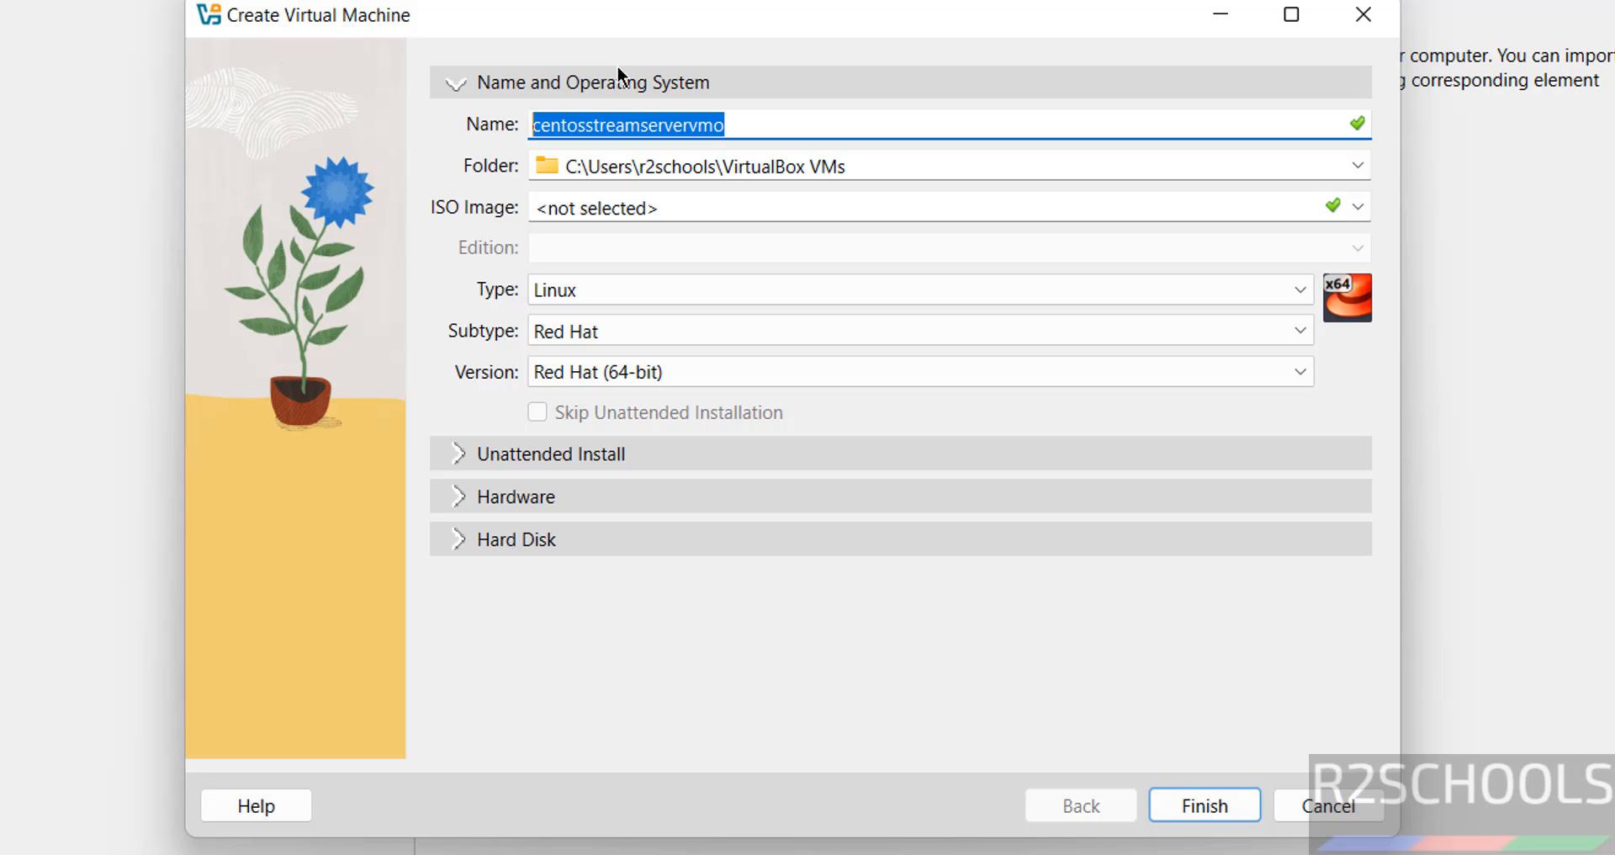
pyautogui.click(1358, 167)
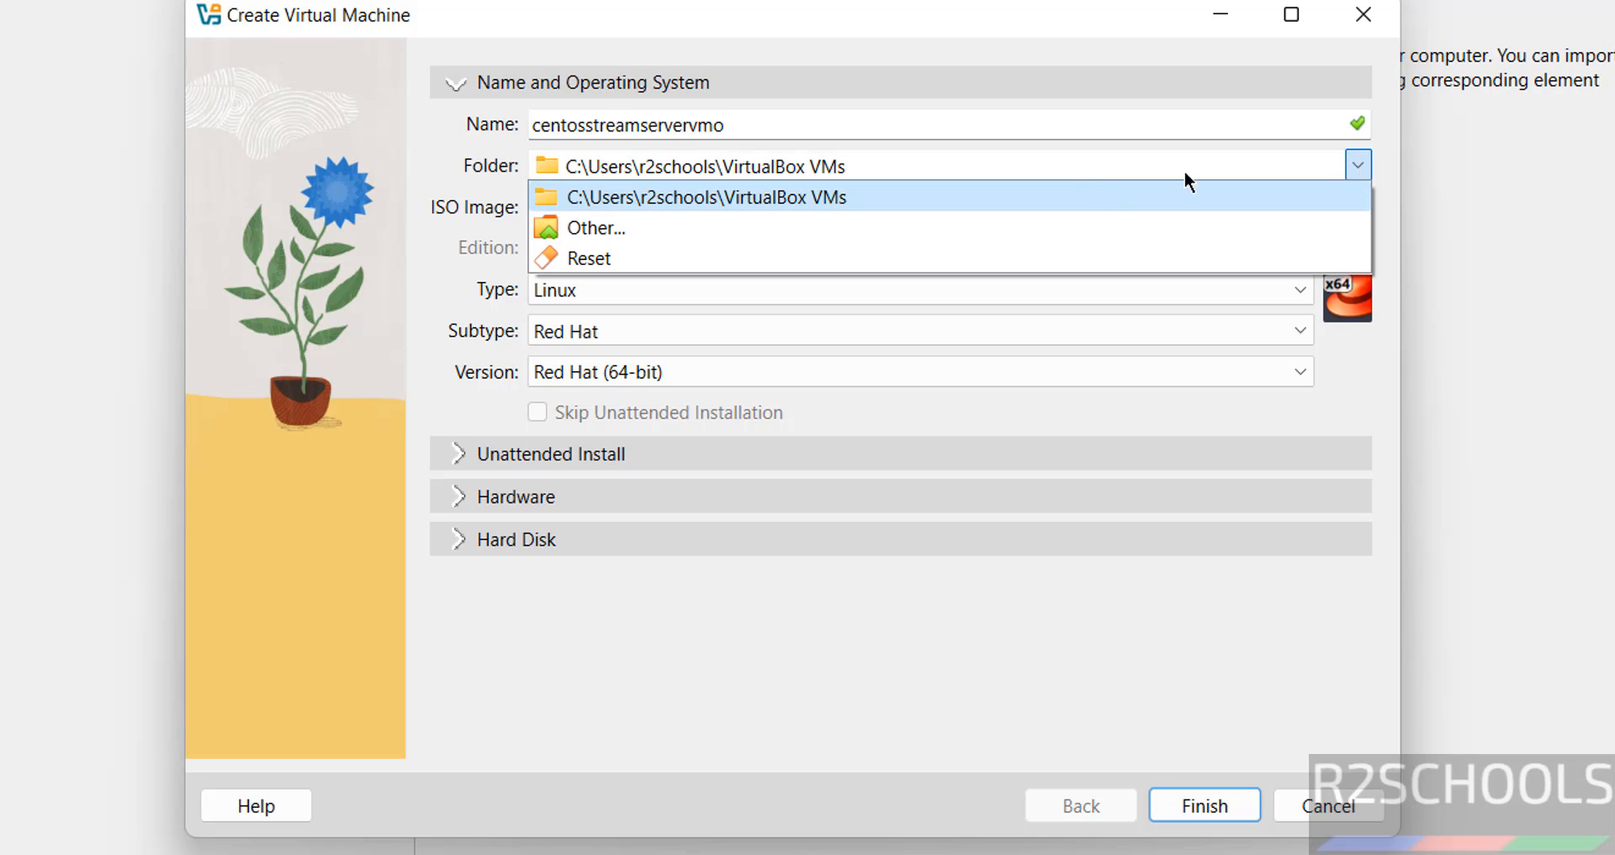
pyautogui.click(837, 232)
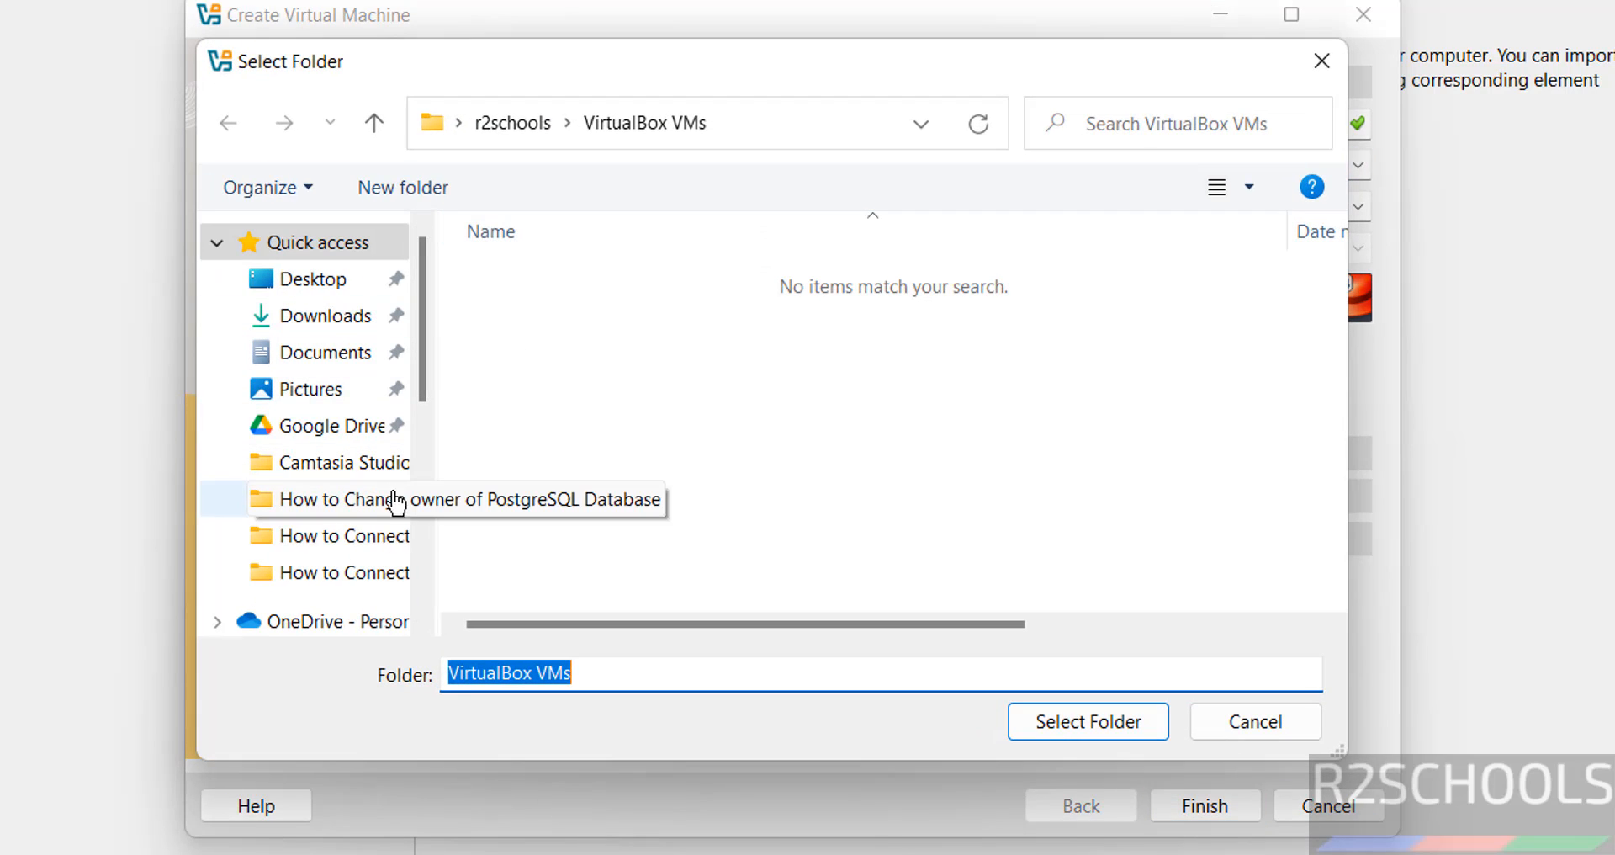
# Create a new folder E:\VMS\centosstreamservervmo and select it as the machine's location
pyautogui.scroll(-5, 433, 530)
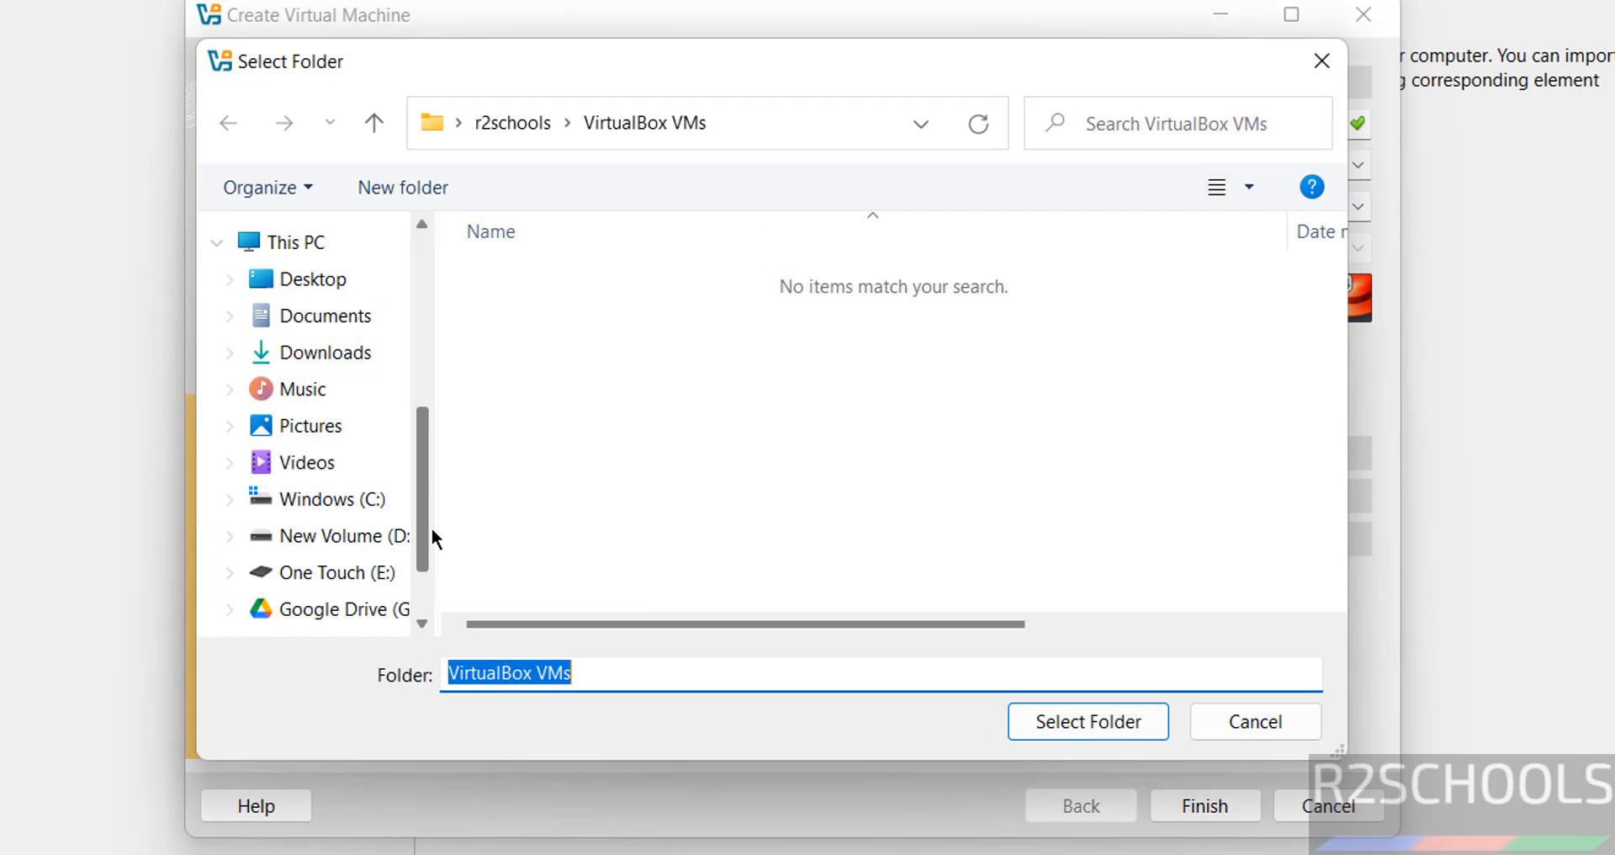
pyautogui.click(387, 574)
pyautogui.doubleClick(539, 508)
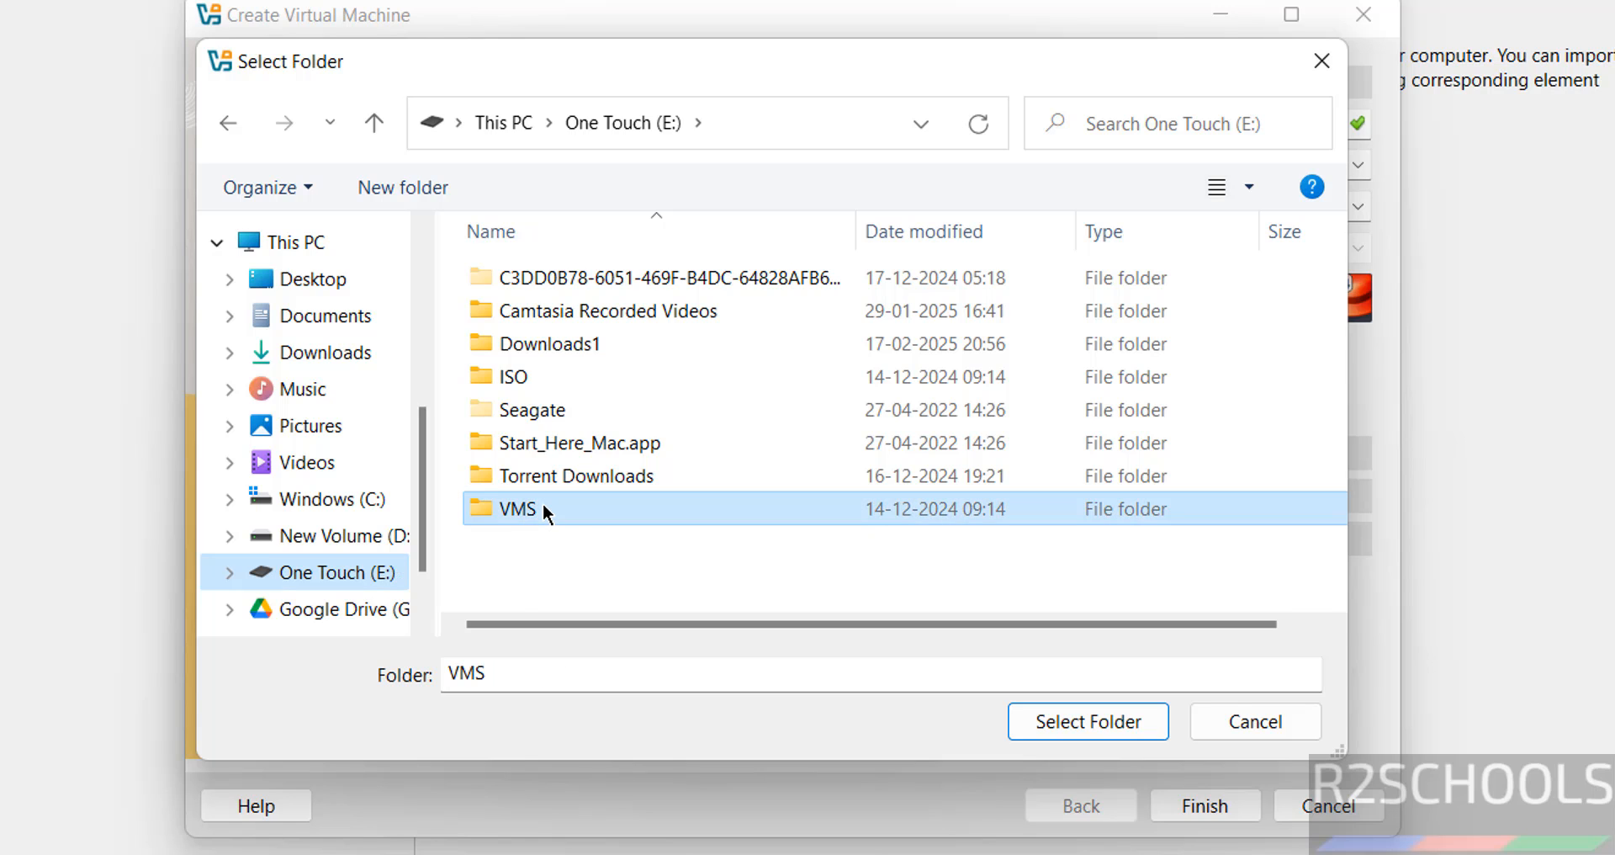
pyautogui.click(430, 179)
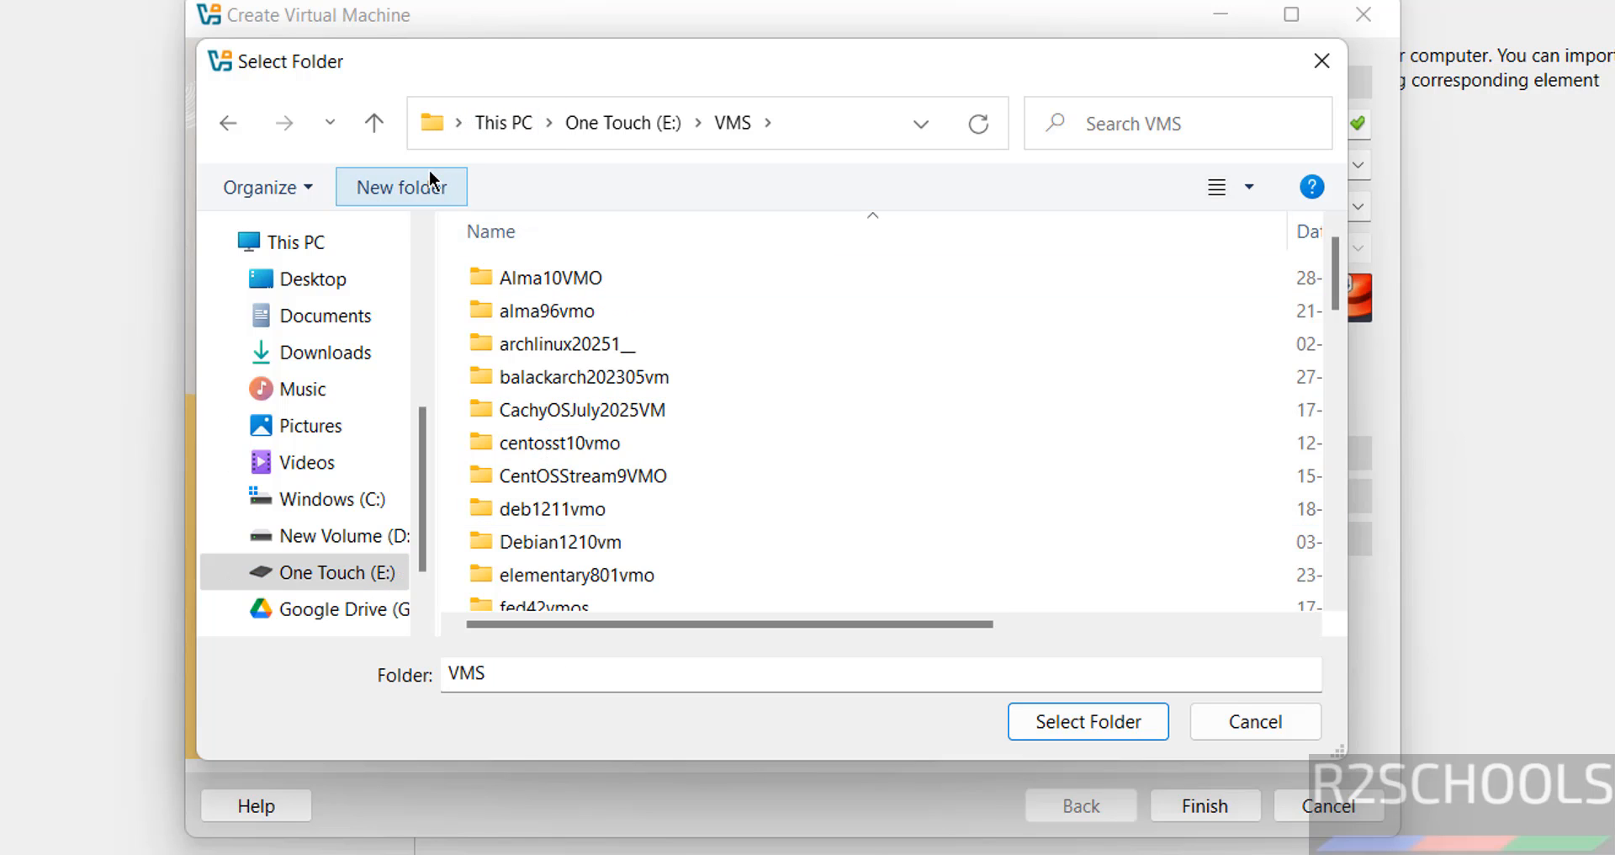
pyautogui.hotkey('ctrl', 'v')
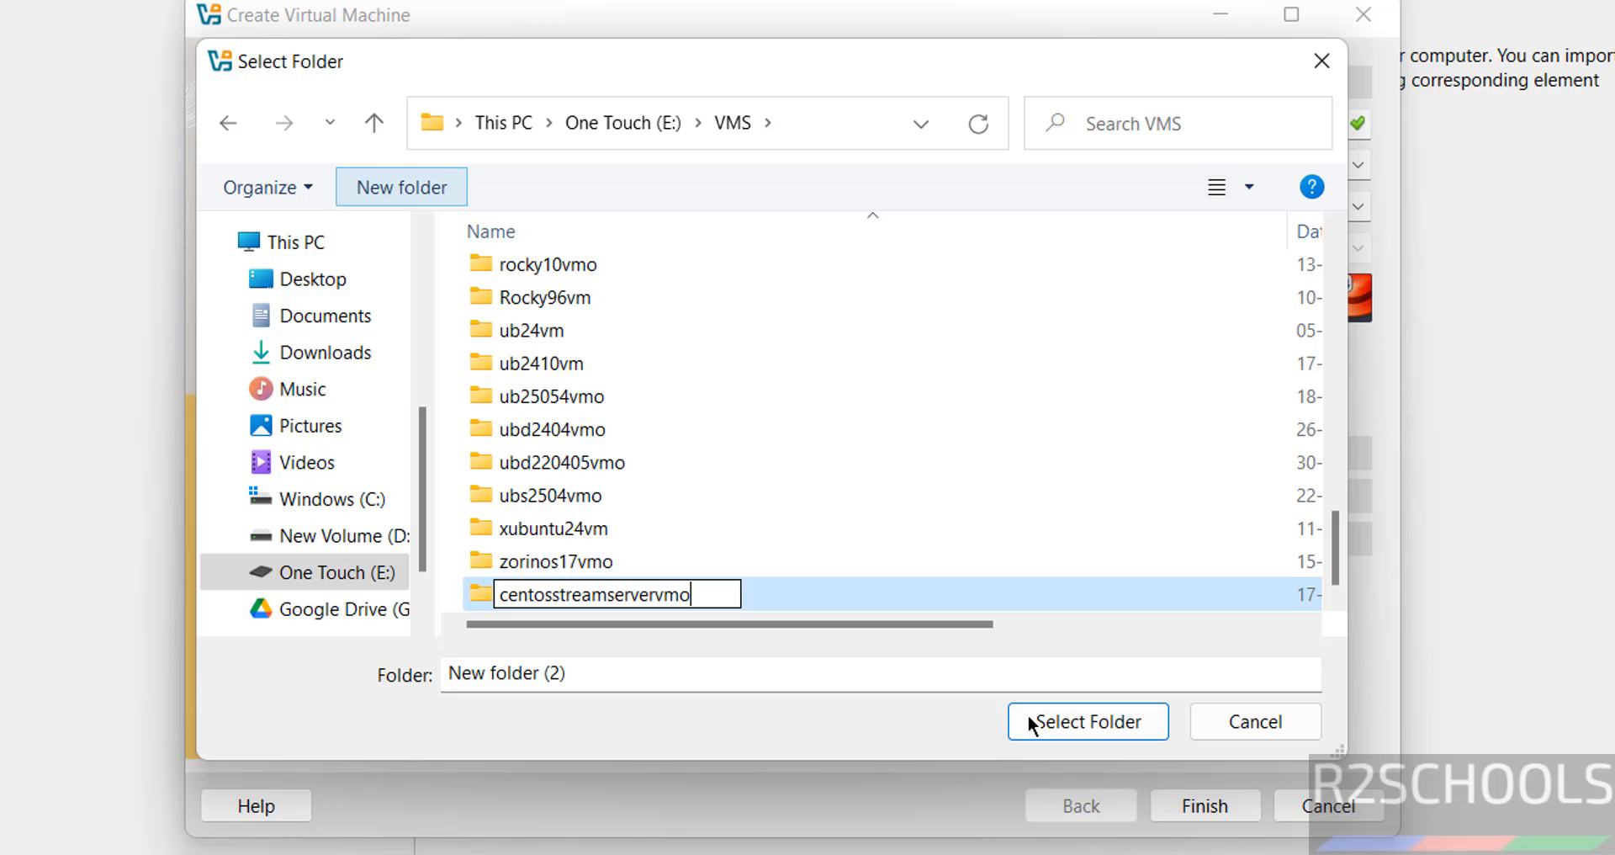
pyautogui.press('Return')
pyautogui.click(1084, 732)
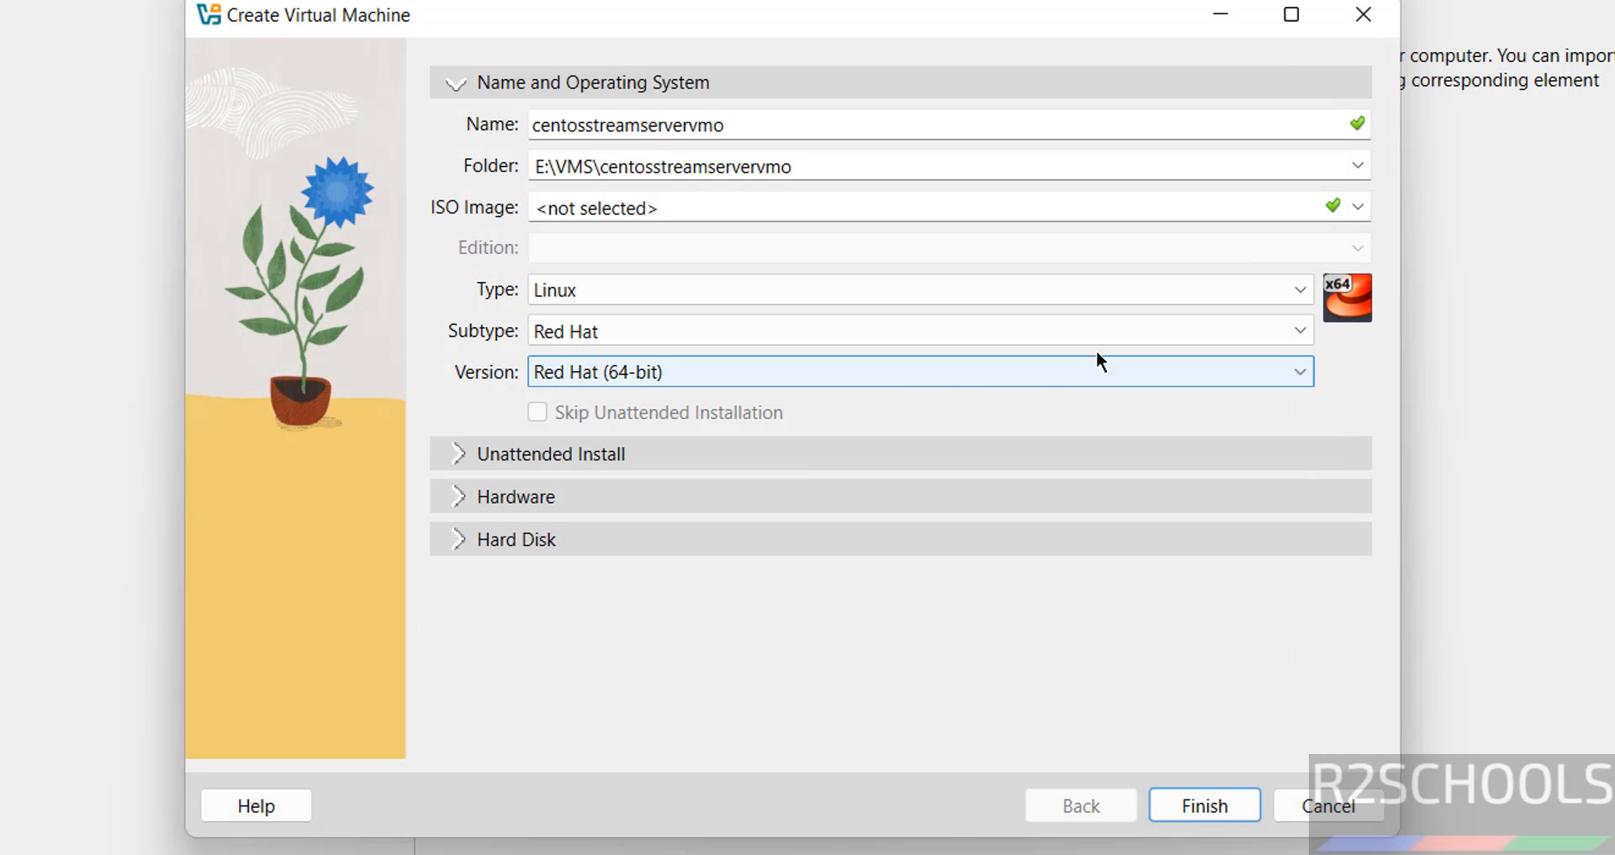
# Attach the CentOS Stream 10 ISO, keep Red Hat (64-bit), and skip unattended installation
pyautogui.click(1358, 207)
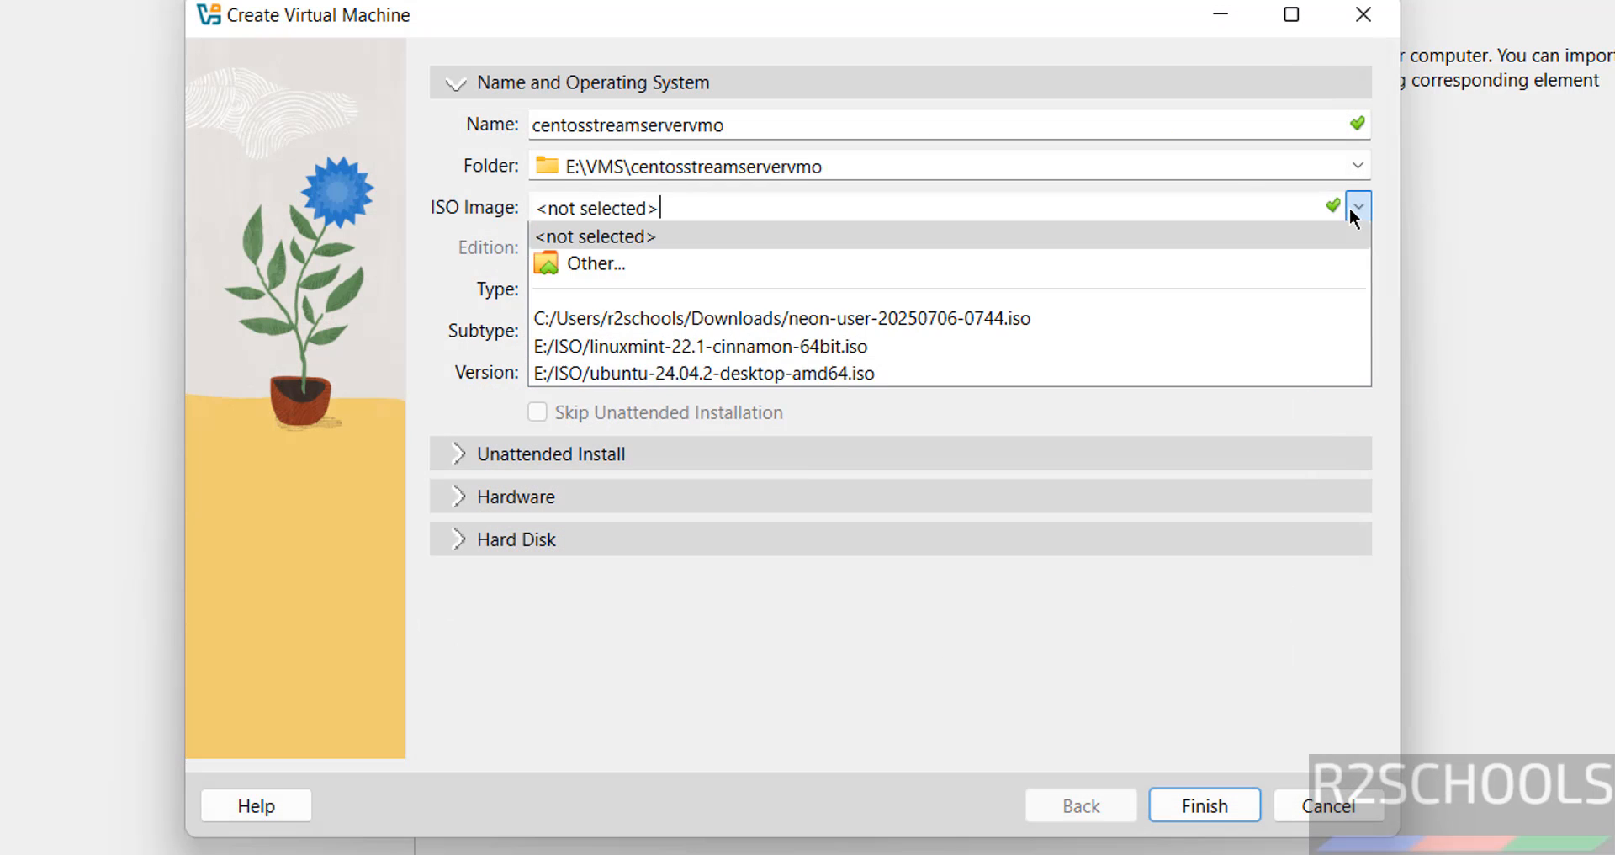
pyautogui.click(849, 263)
pyautogui.press('Return')
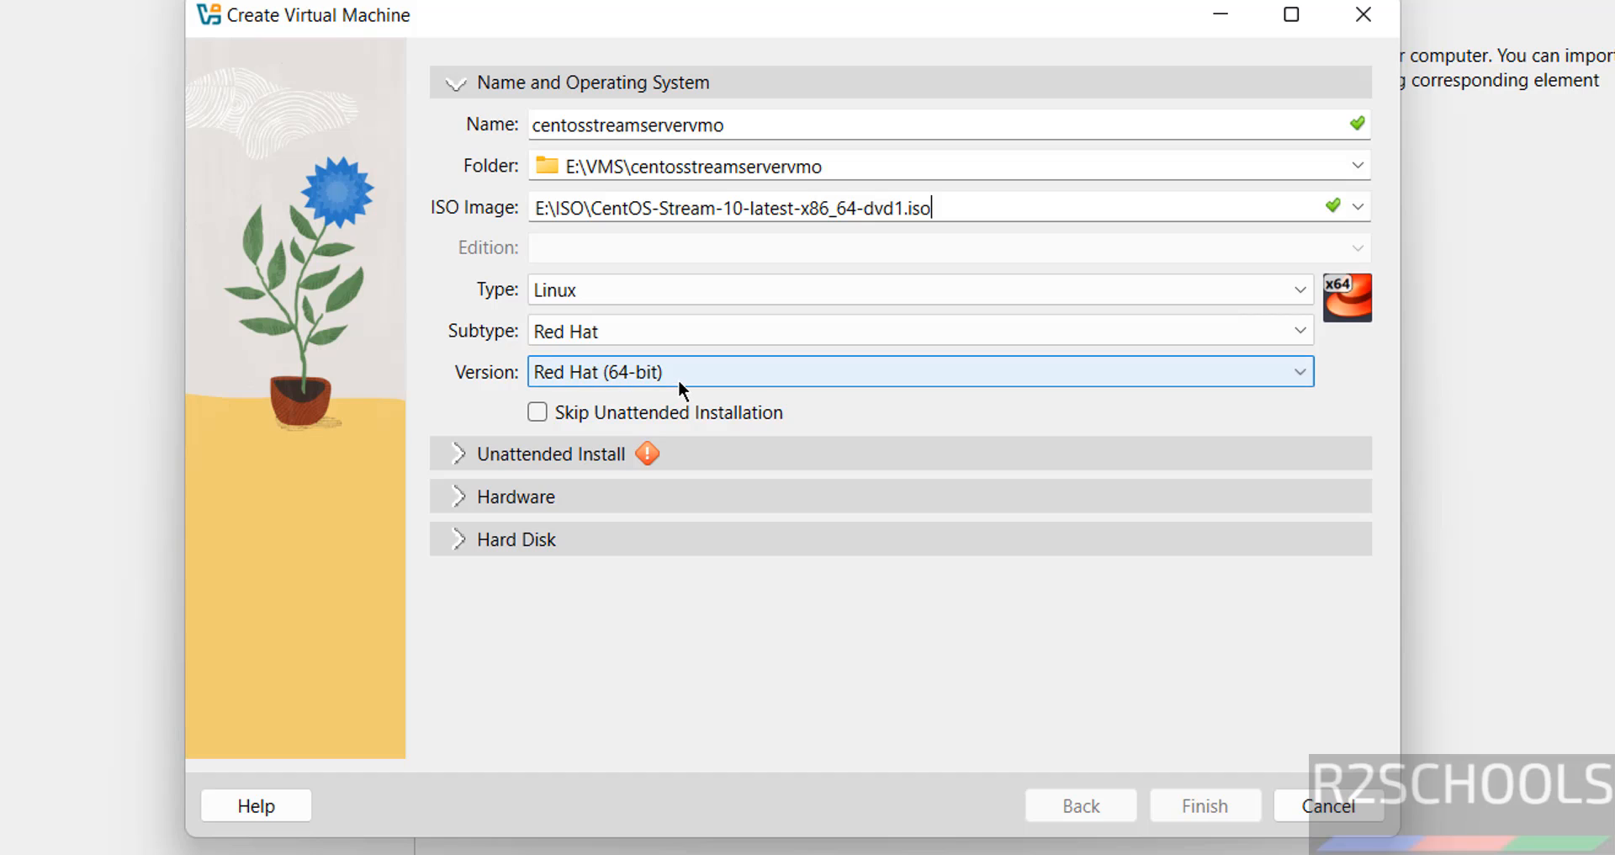
pyautogui.click(727, 335)
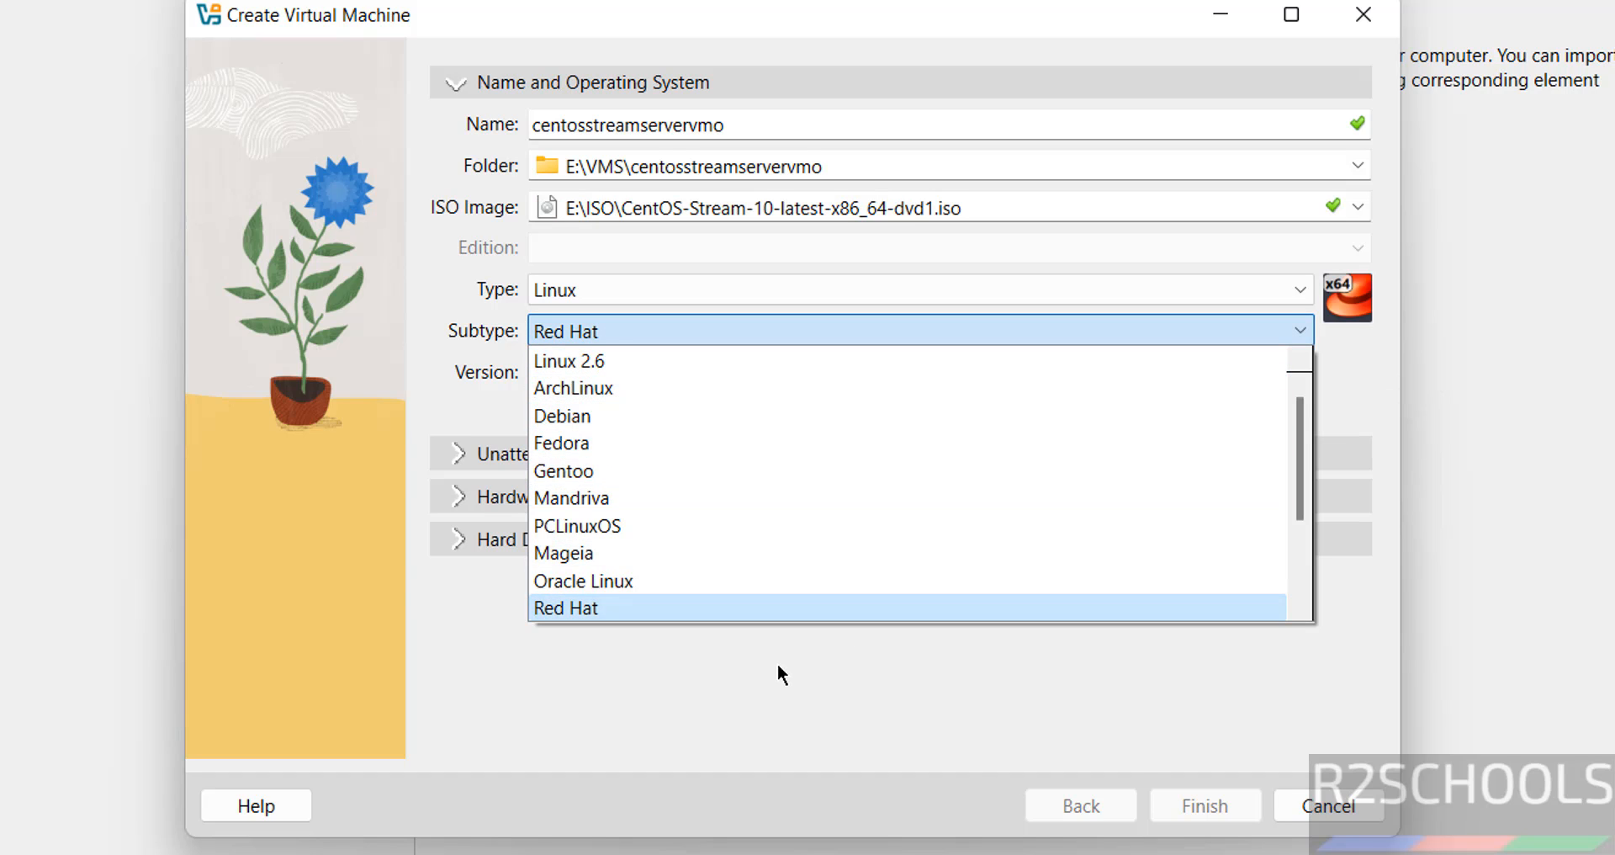
pyautogui.click(777, 607)
pyautogui.click(935, 372)
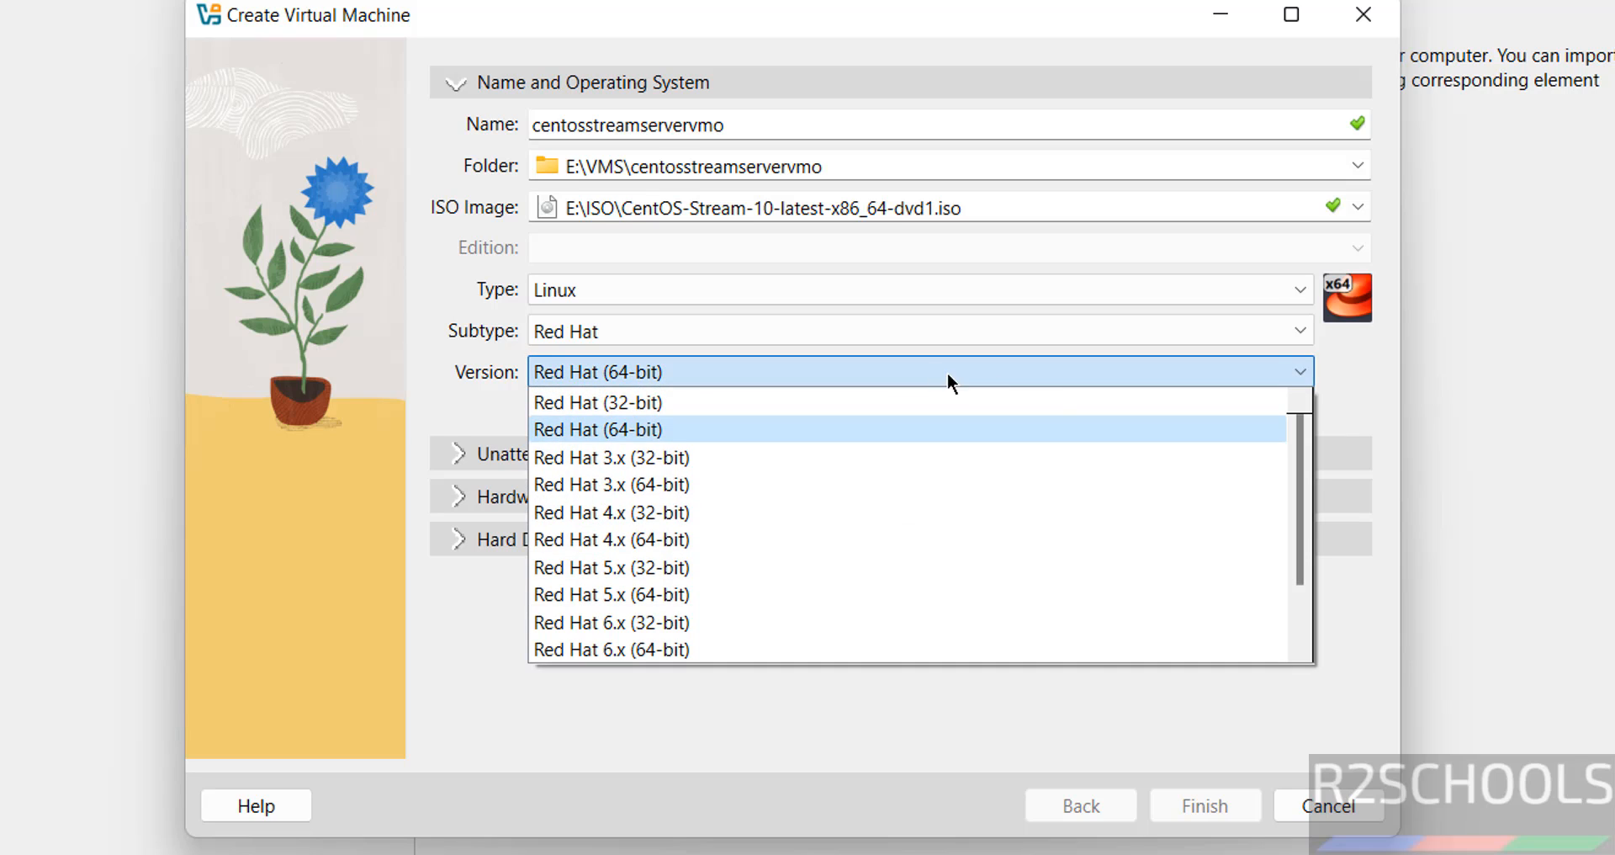
pyautogui.click(925, 731)
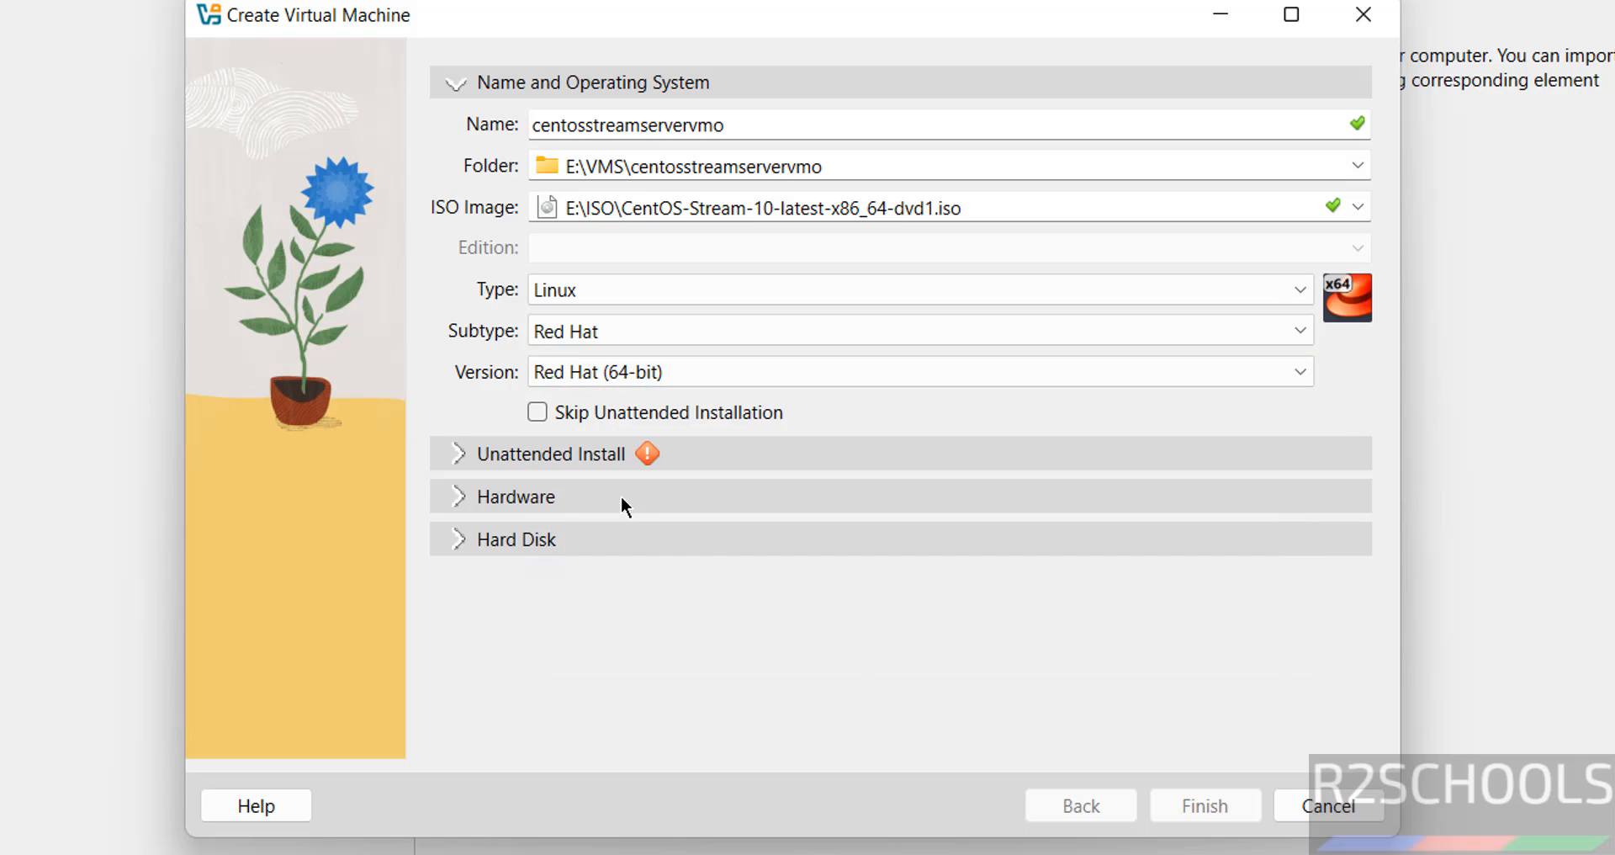
pyautogui.click(709, 410)
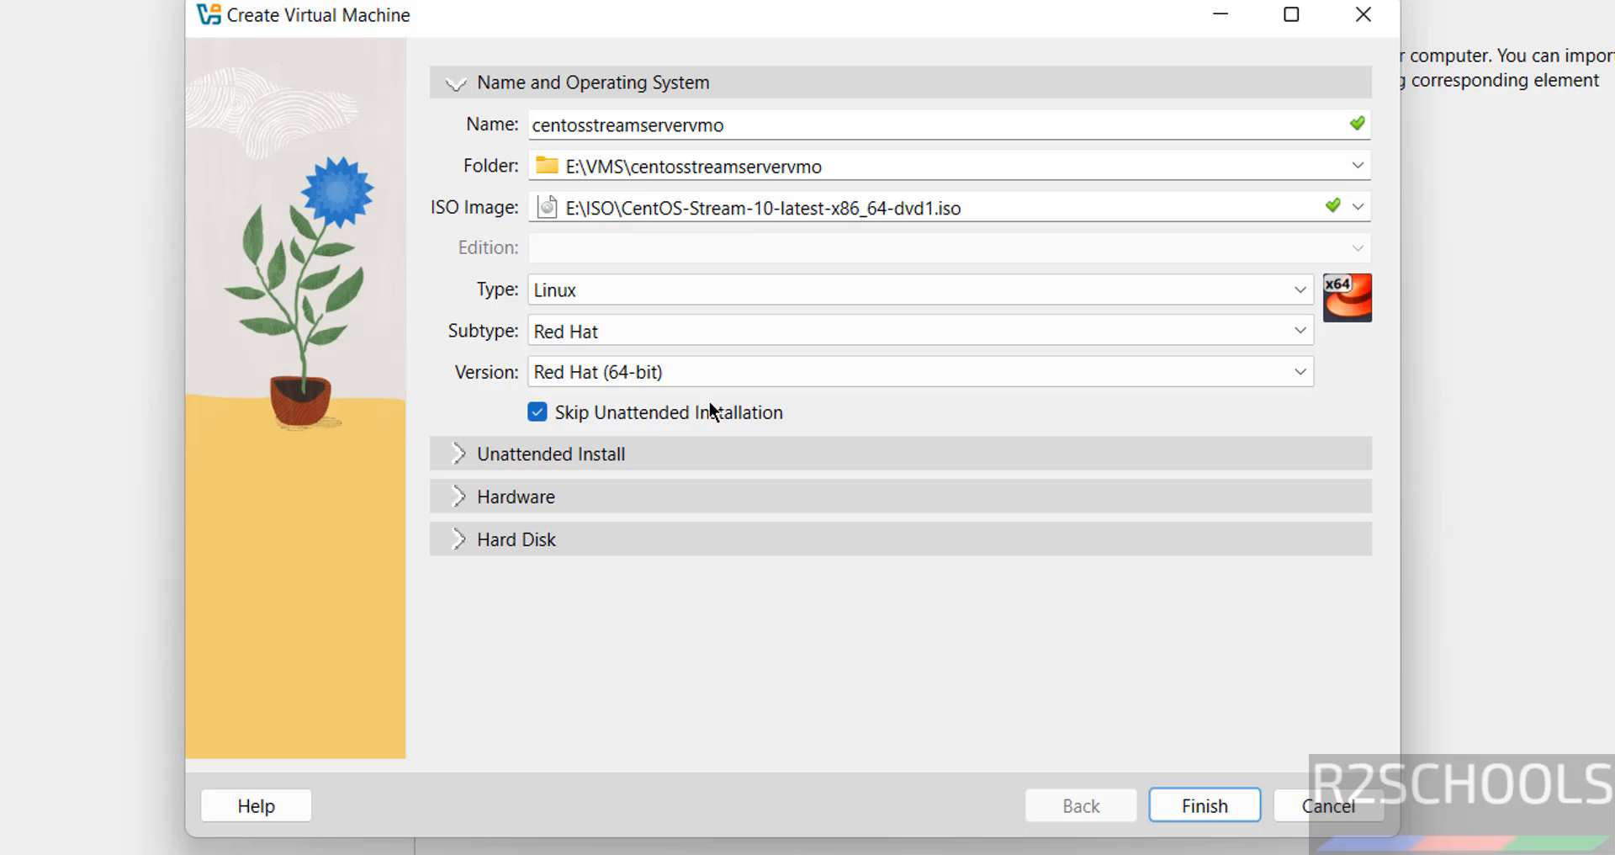
# Give the VM 4096 MB memory, 2 processors and a 50 GB disk, then finish creating it
pyautogui.click(524, 496)
pyautogui.doubleClick(1288, 212)
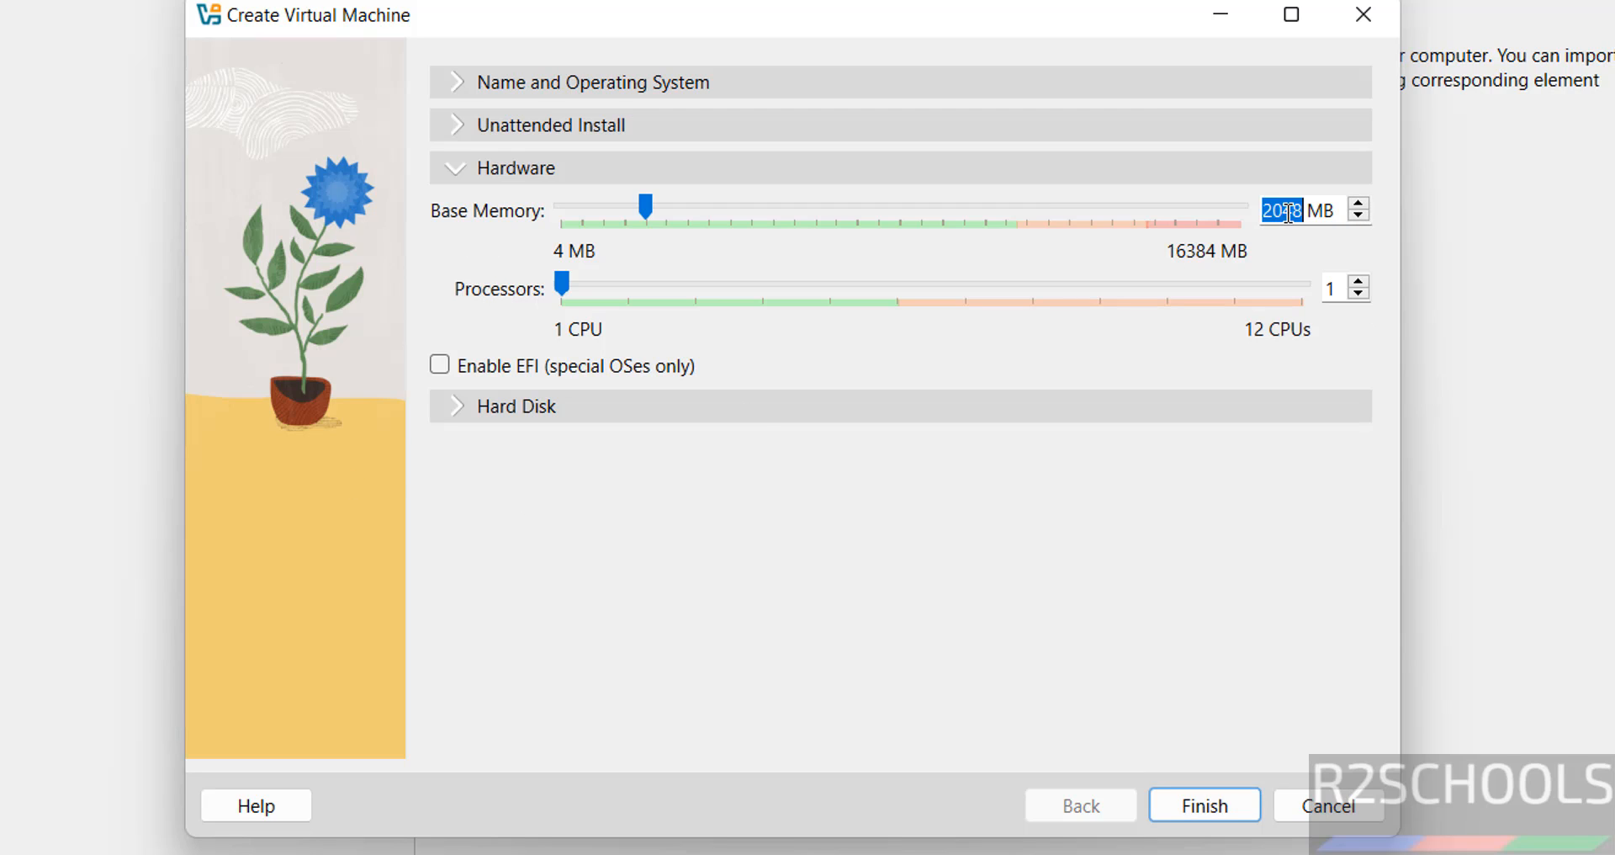
pyautogui.write('4096')
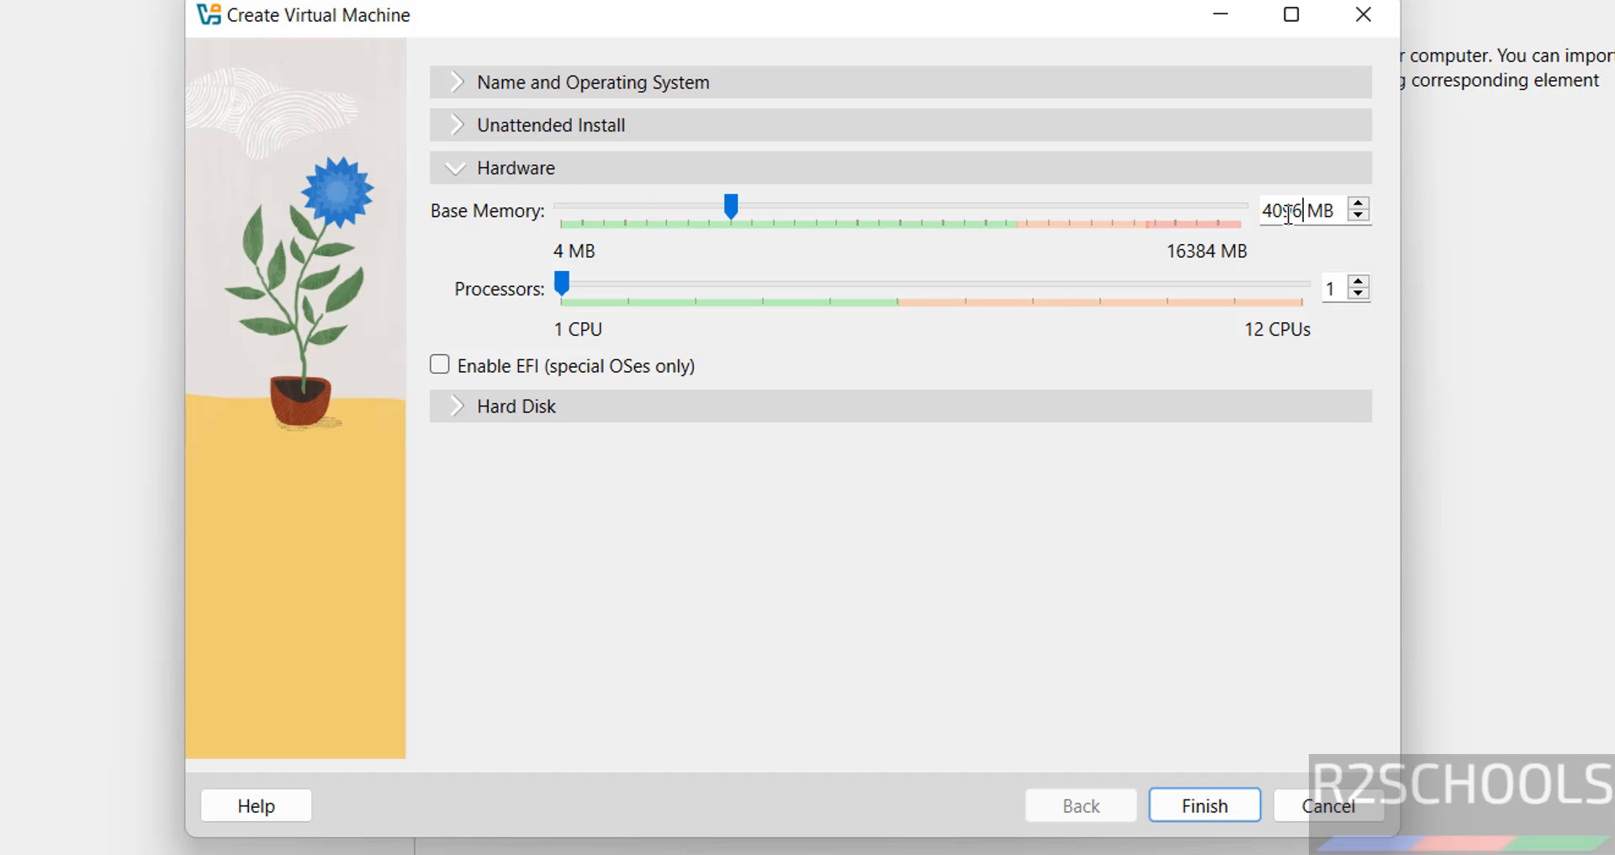
pyautogui.press('Tab')
pyautogui.write('2')
pyautogui.press('Tab')
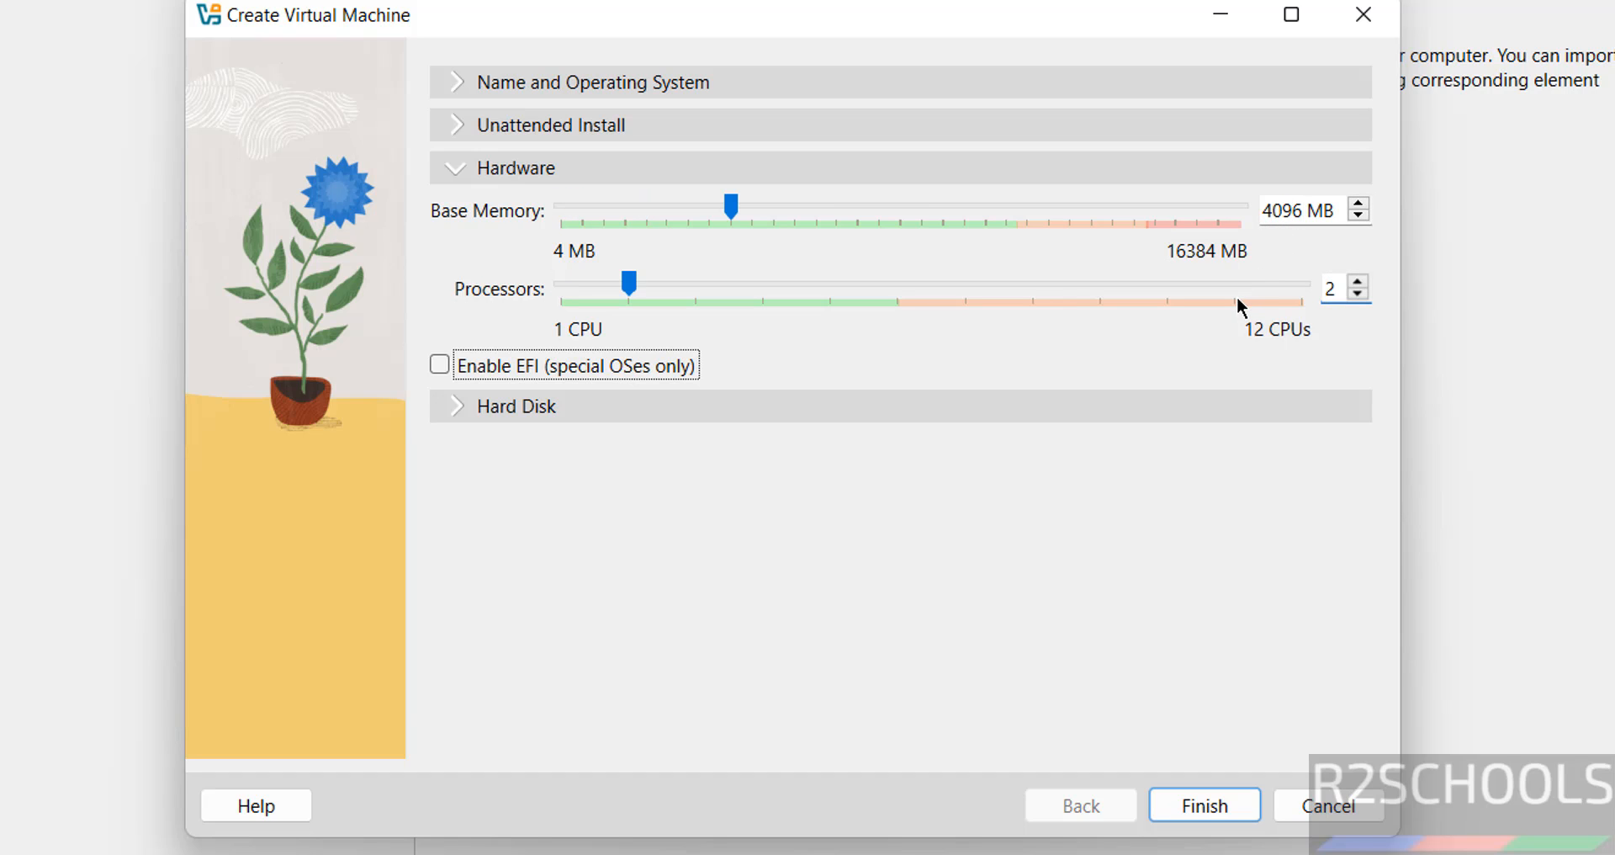
pyautogui.click(741, 413)
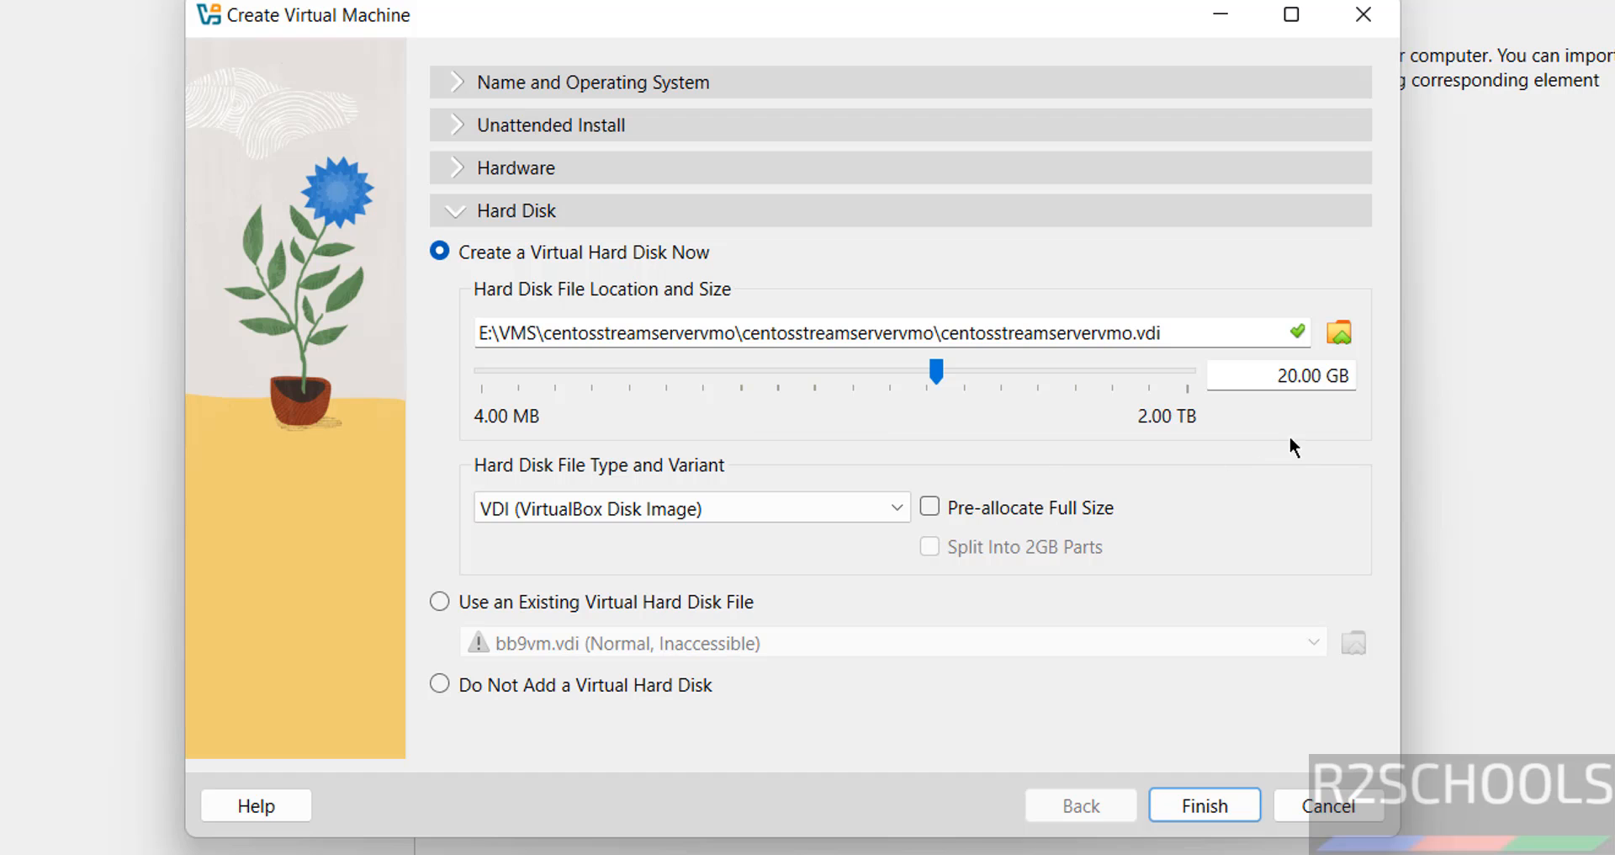
pyautogui.doubleClick(1287, 375)
pyautogui.write('50')
pyautogui.click(1237, 804)
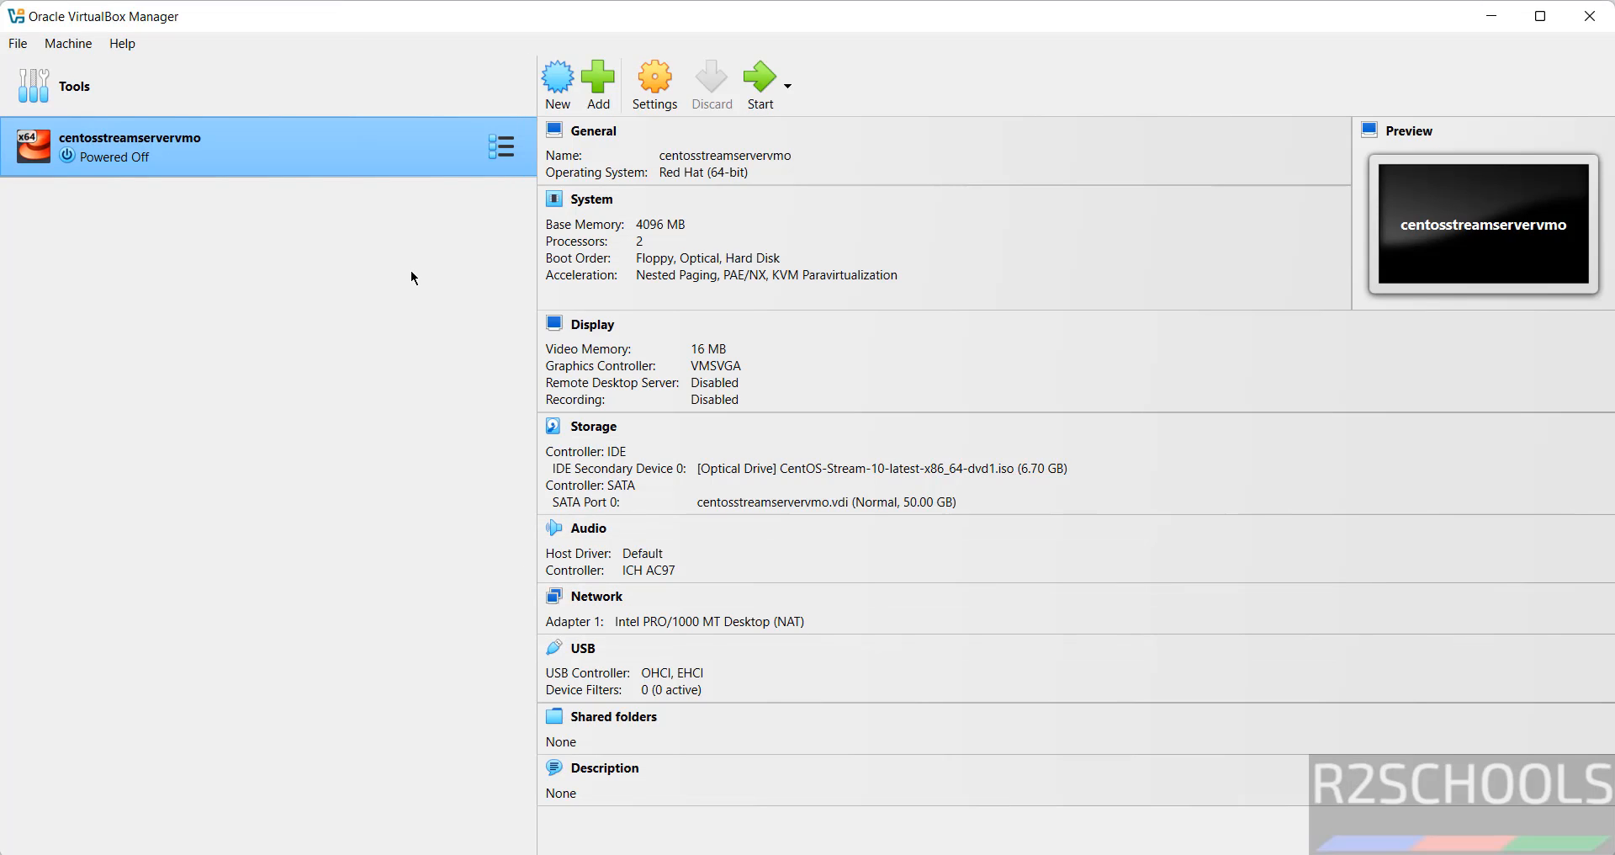
pyautogui.rightClick(315, 153)
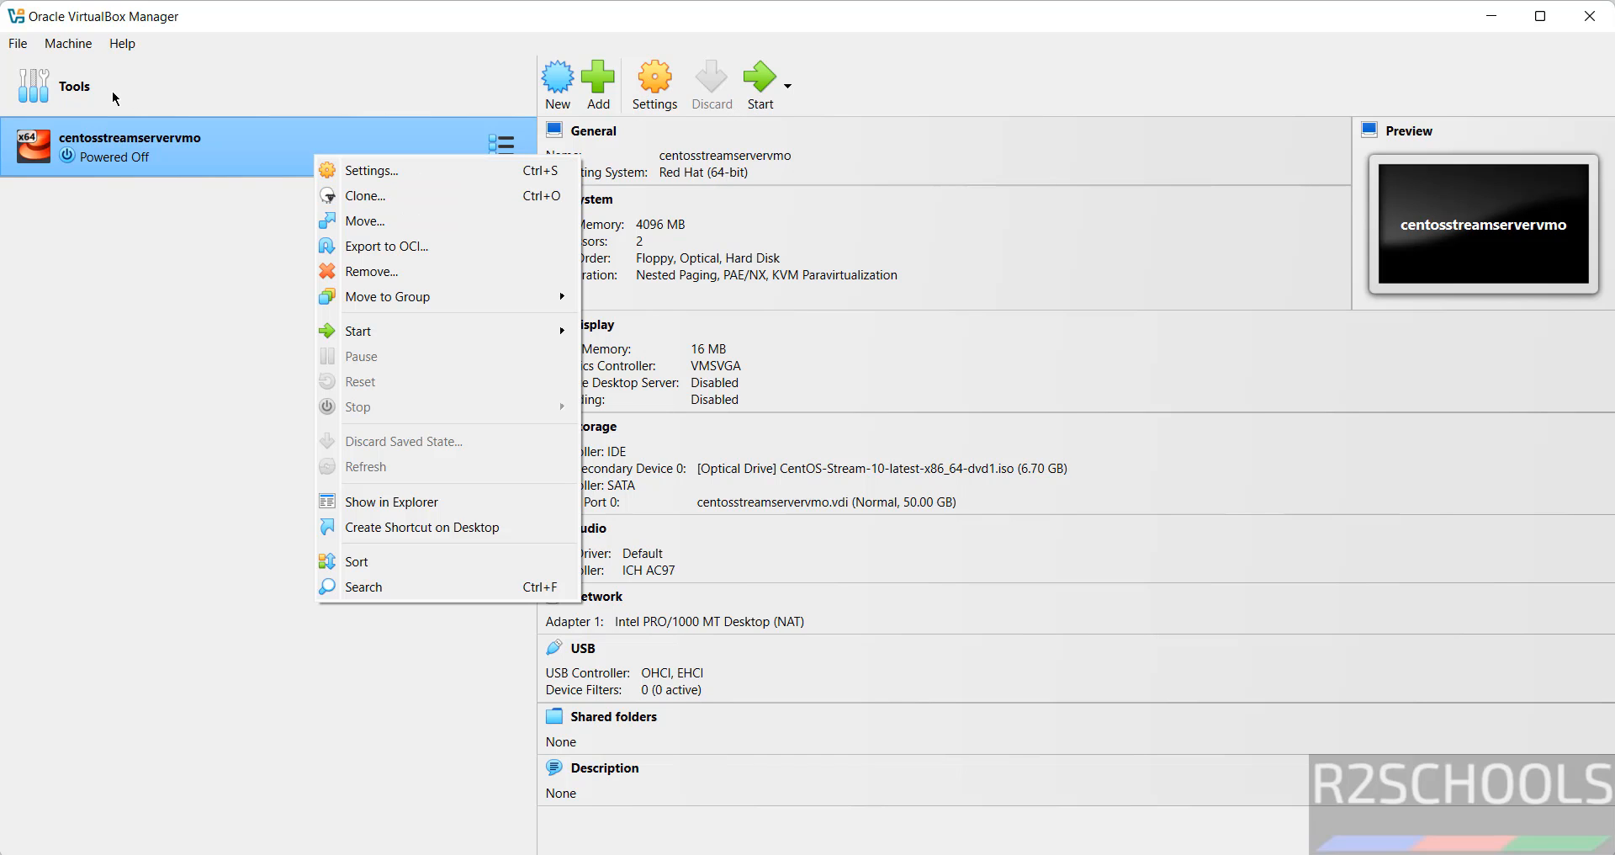
pyautogui.click(75, 47)
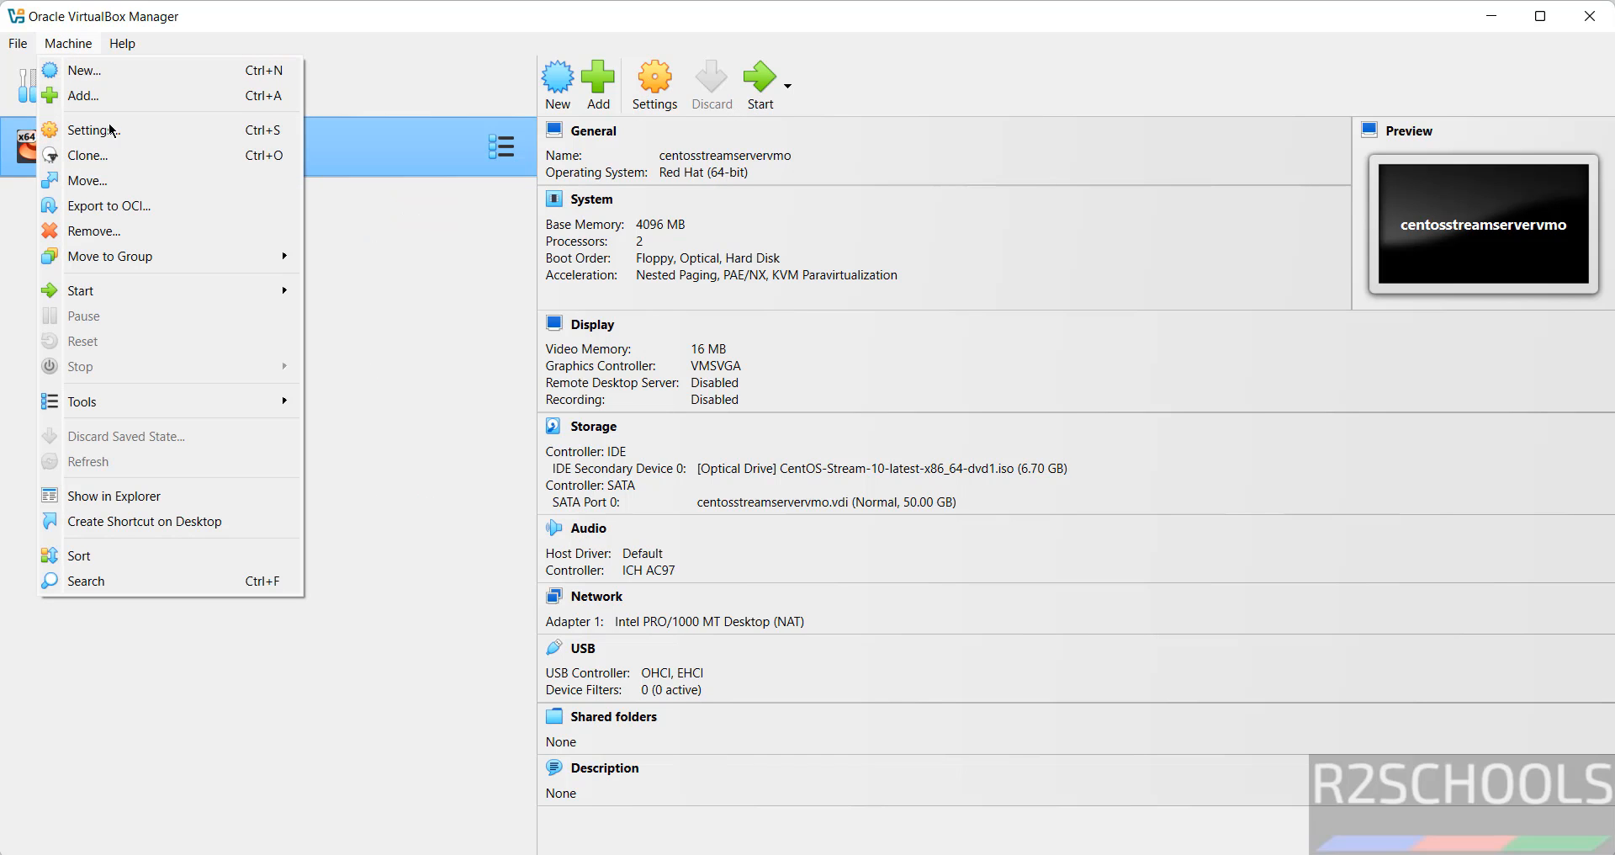
pyautogui.click(447, 442)
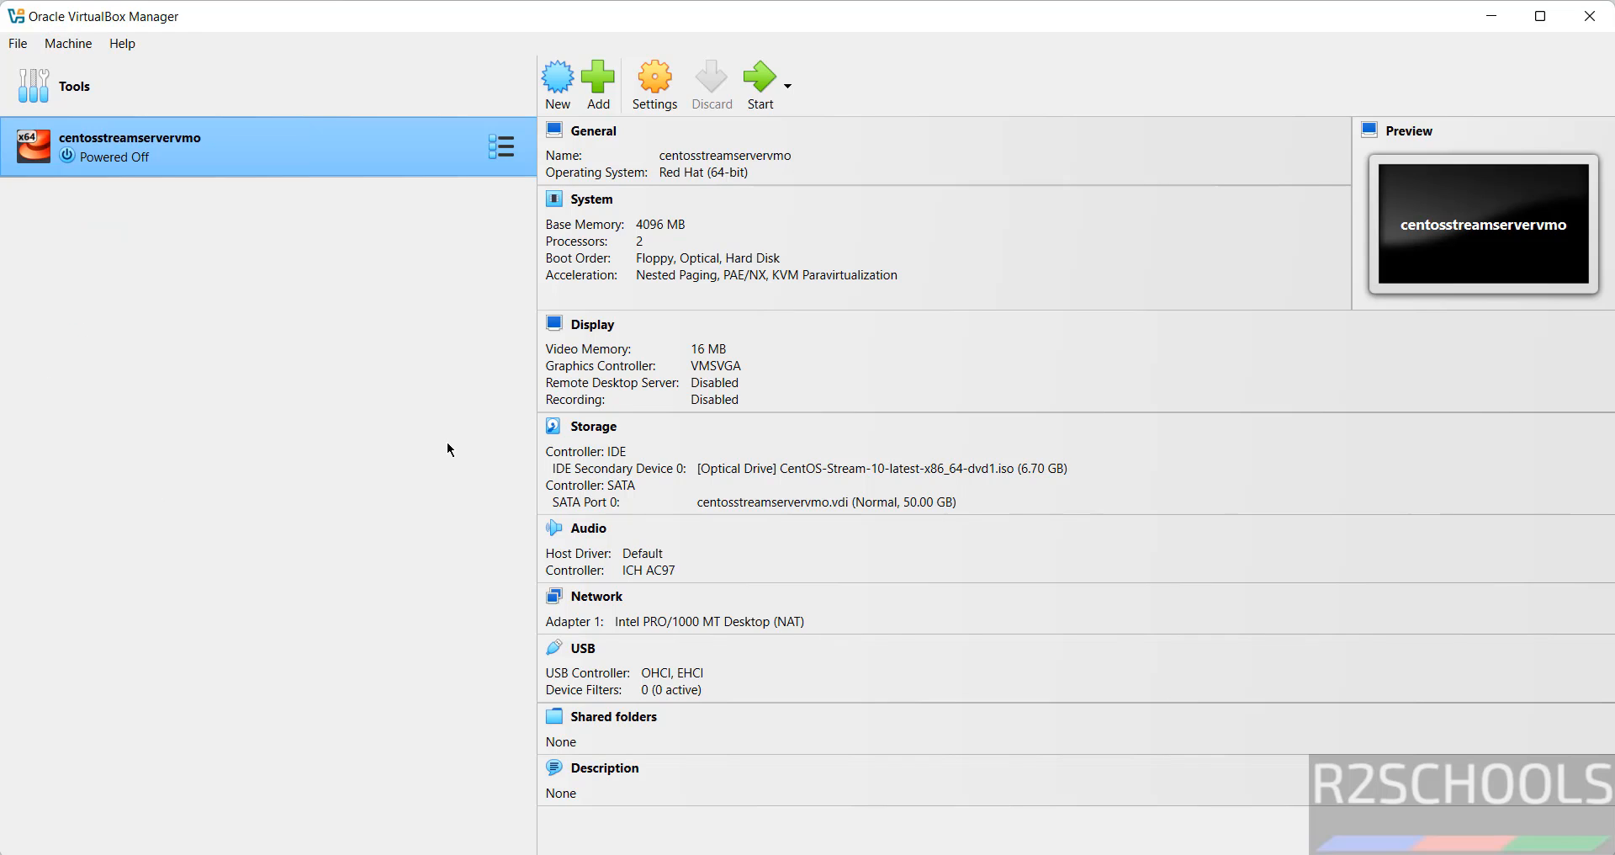
# Set centosstreamservervmo's System pointing device to USB Tablet and save the settings
pyautogui.click(641, 88)
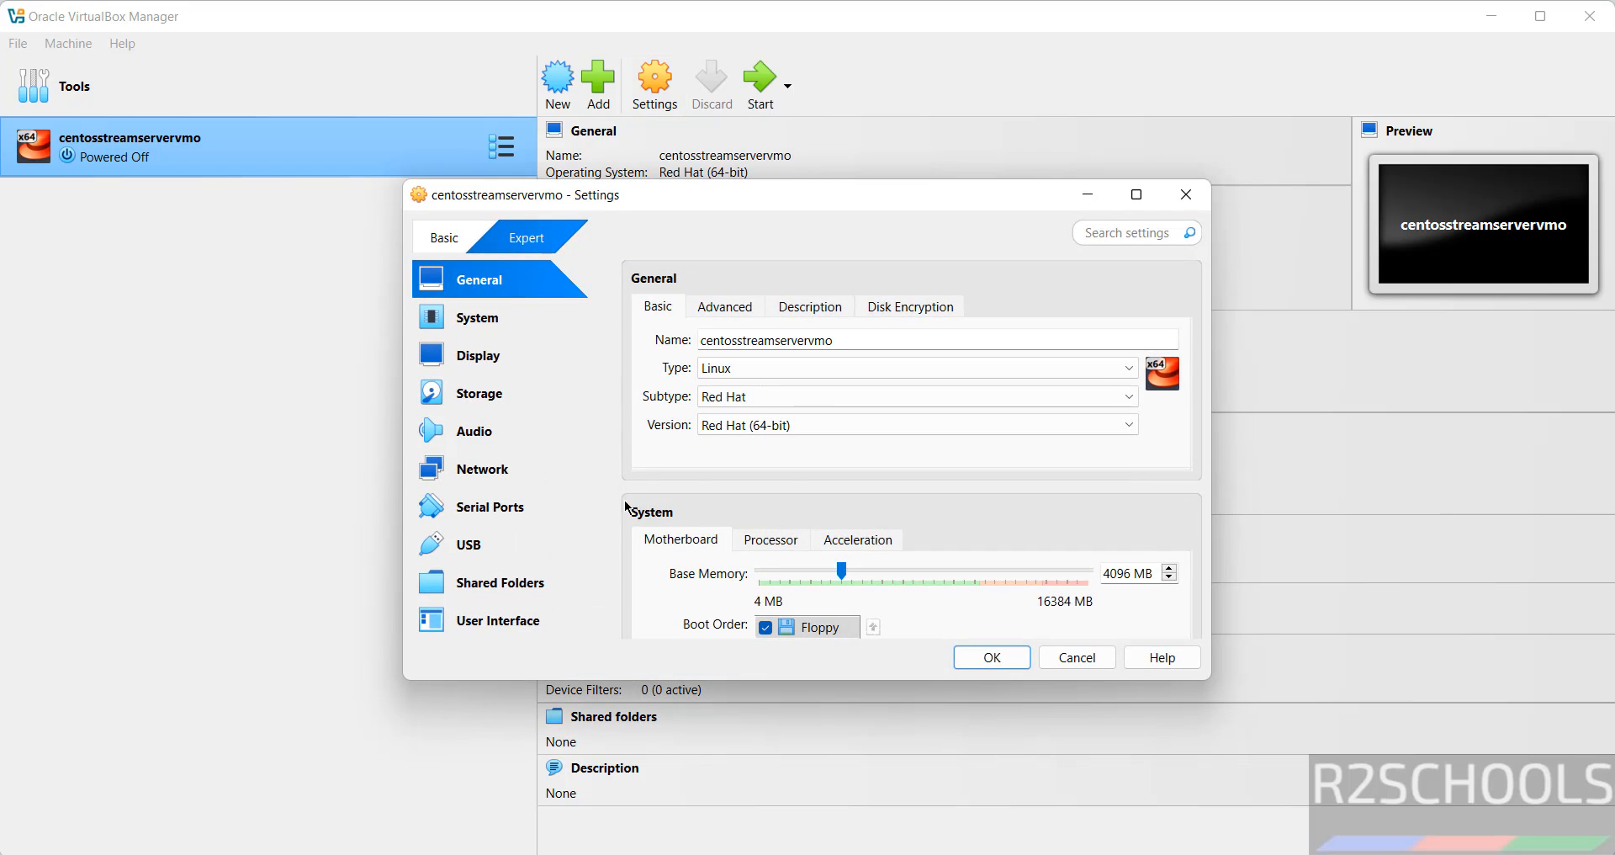
pyautogui.click(526, 331)
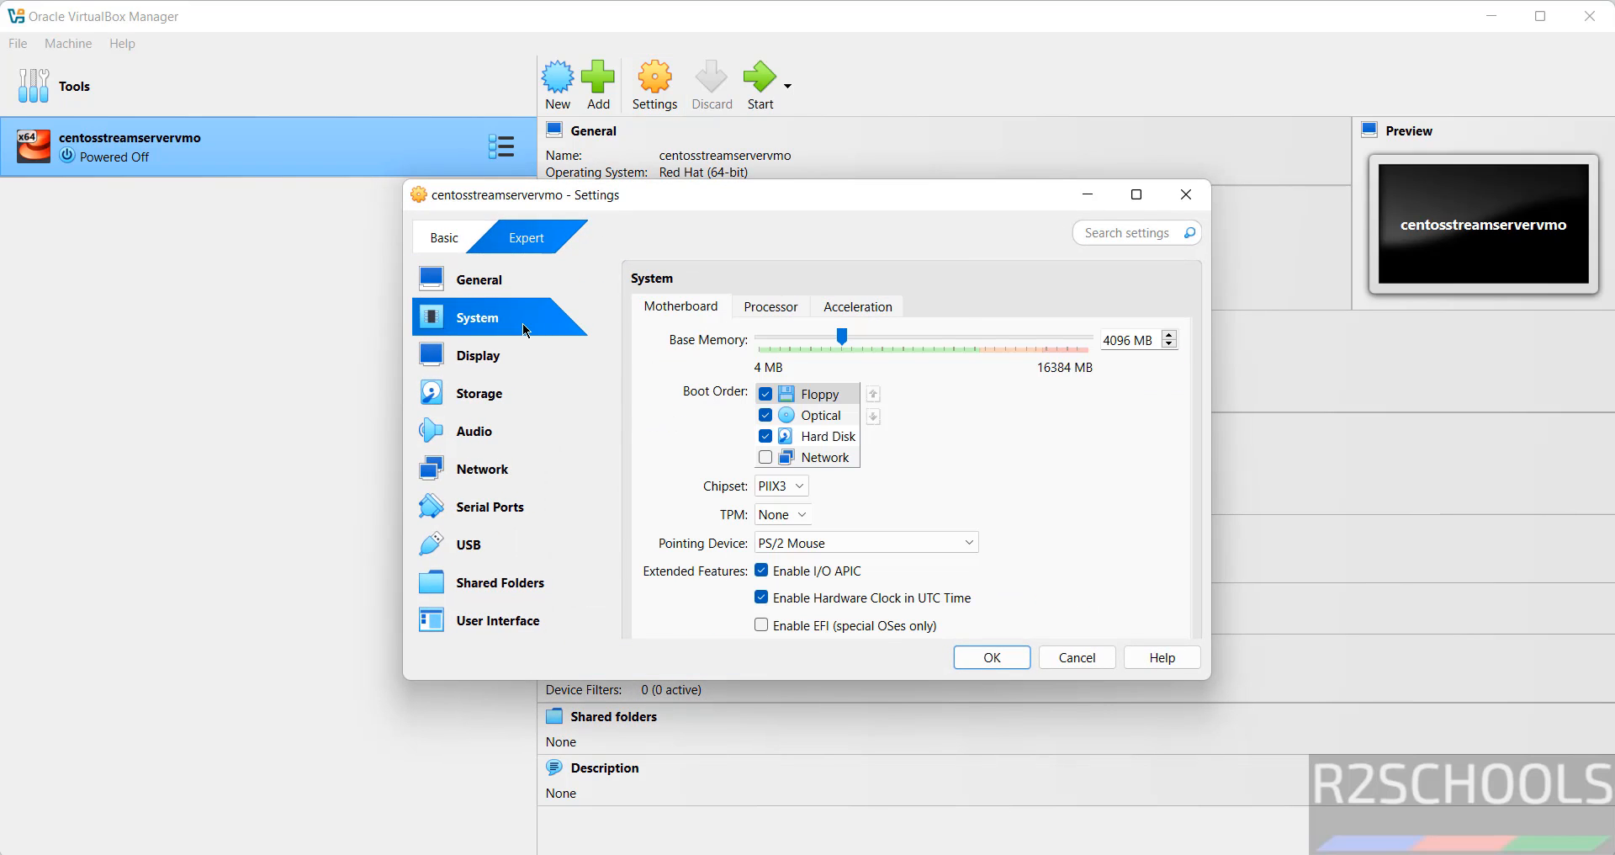
pyautogui.click(829, 543)
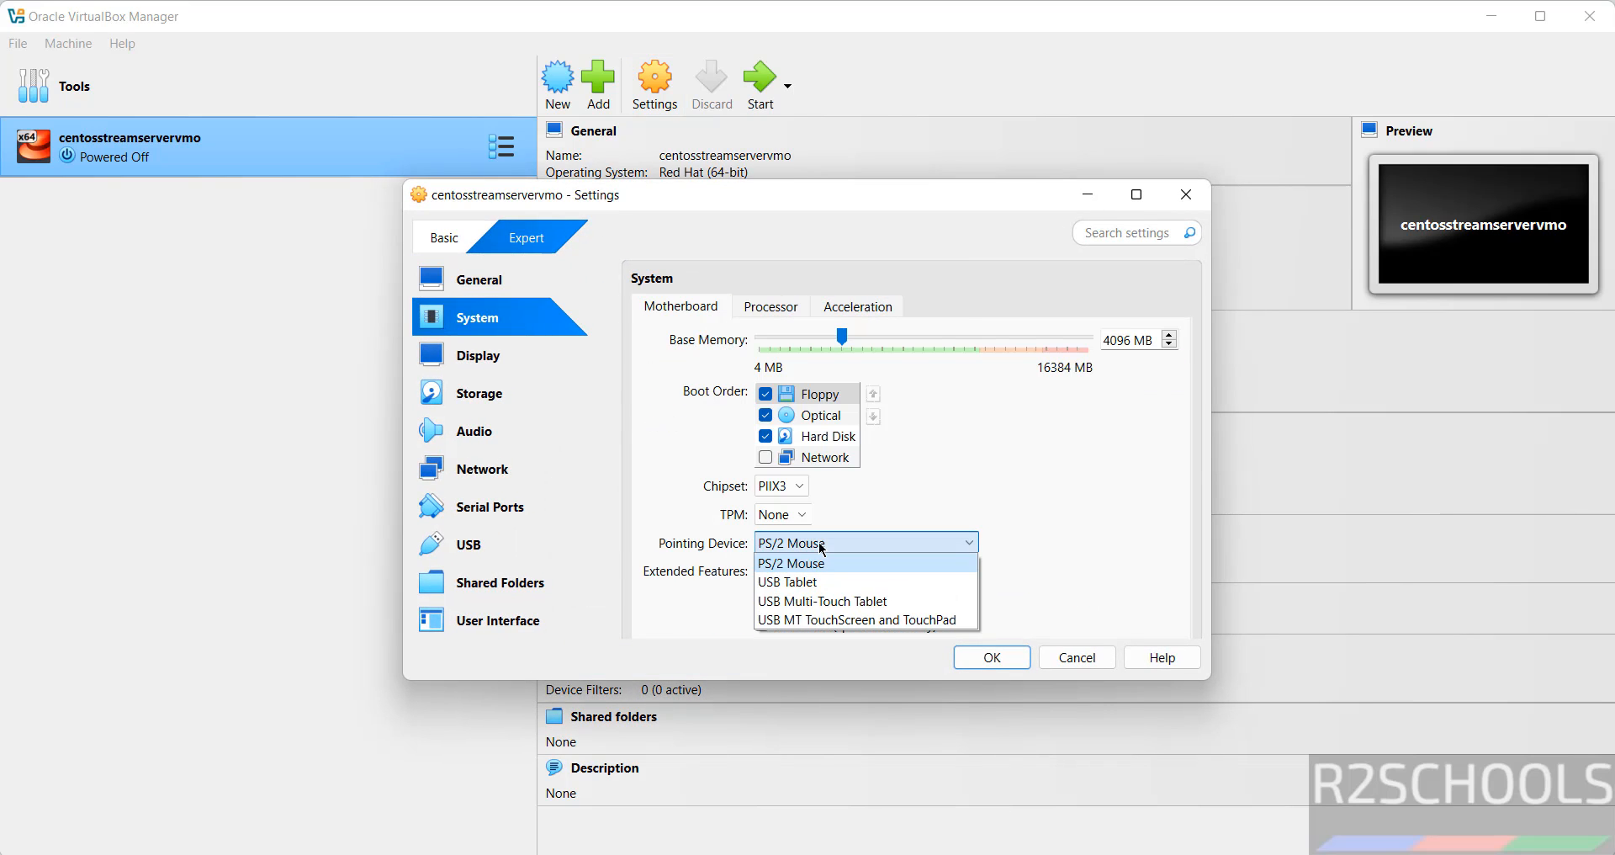
pyautogui.click(797, 581)
pyautogui.click(993, 656)
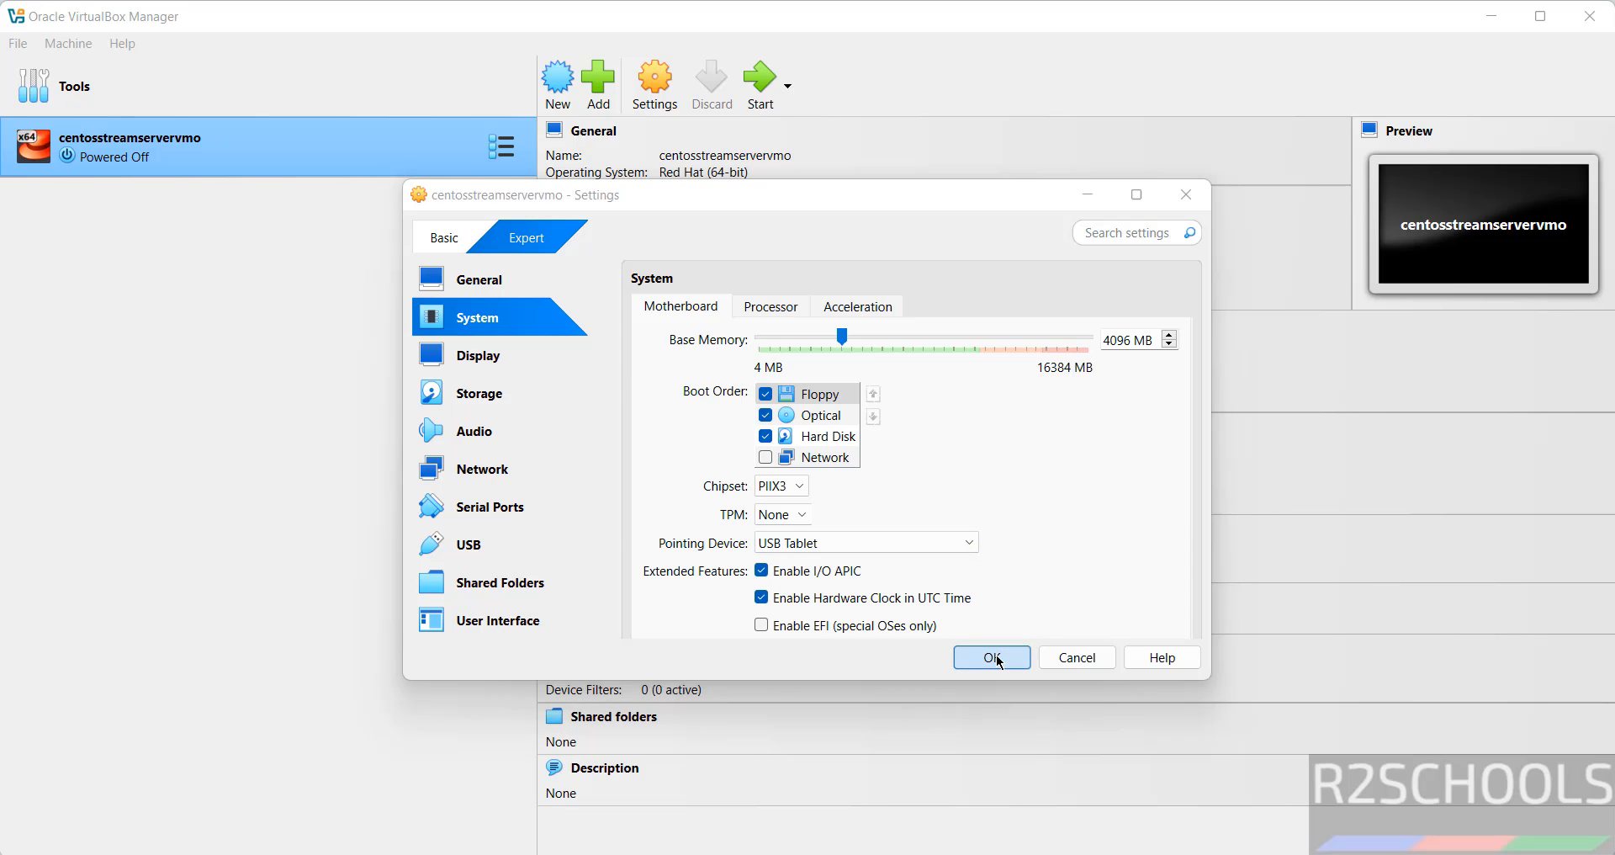
# Start the VM, maximize its window, and boot the Install CentOS Stream 10 GRUB entry
pyautogui.click(772, 106)
pyautogui.click(1002, 187)
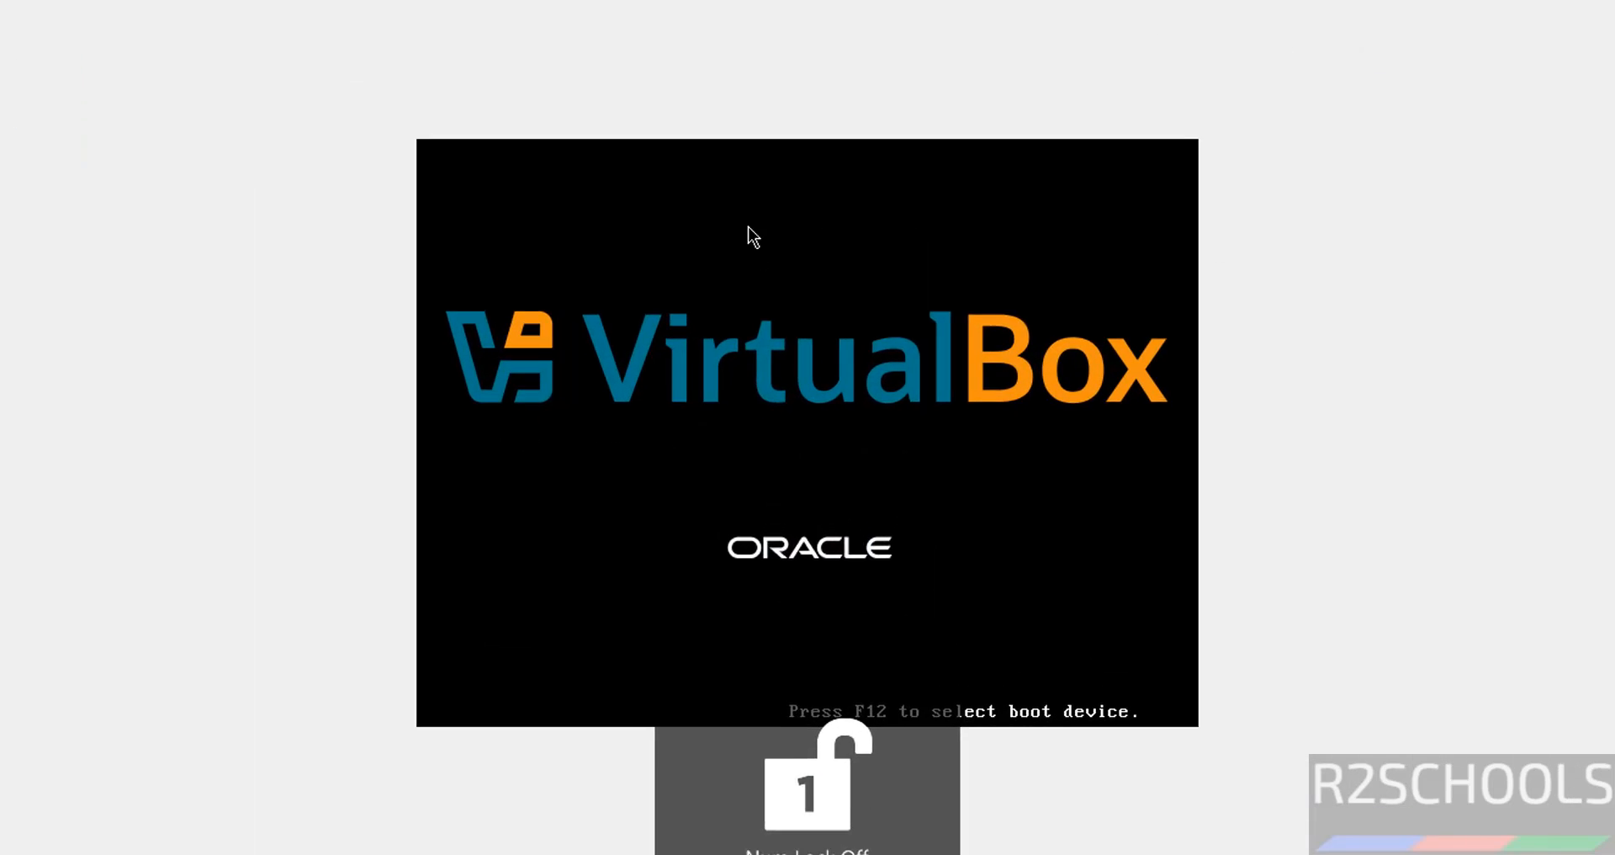
pyautogui.press('Down')
pyautogui.press('Up')
pyautogui.press('Up')
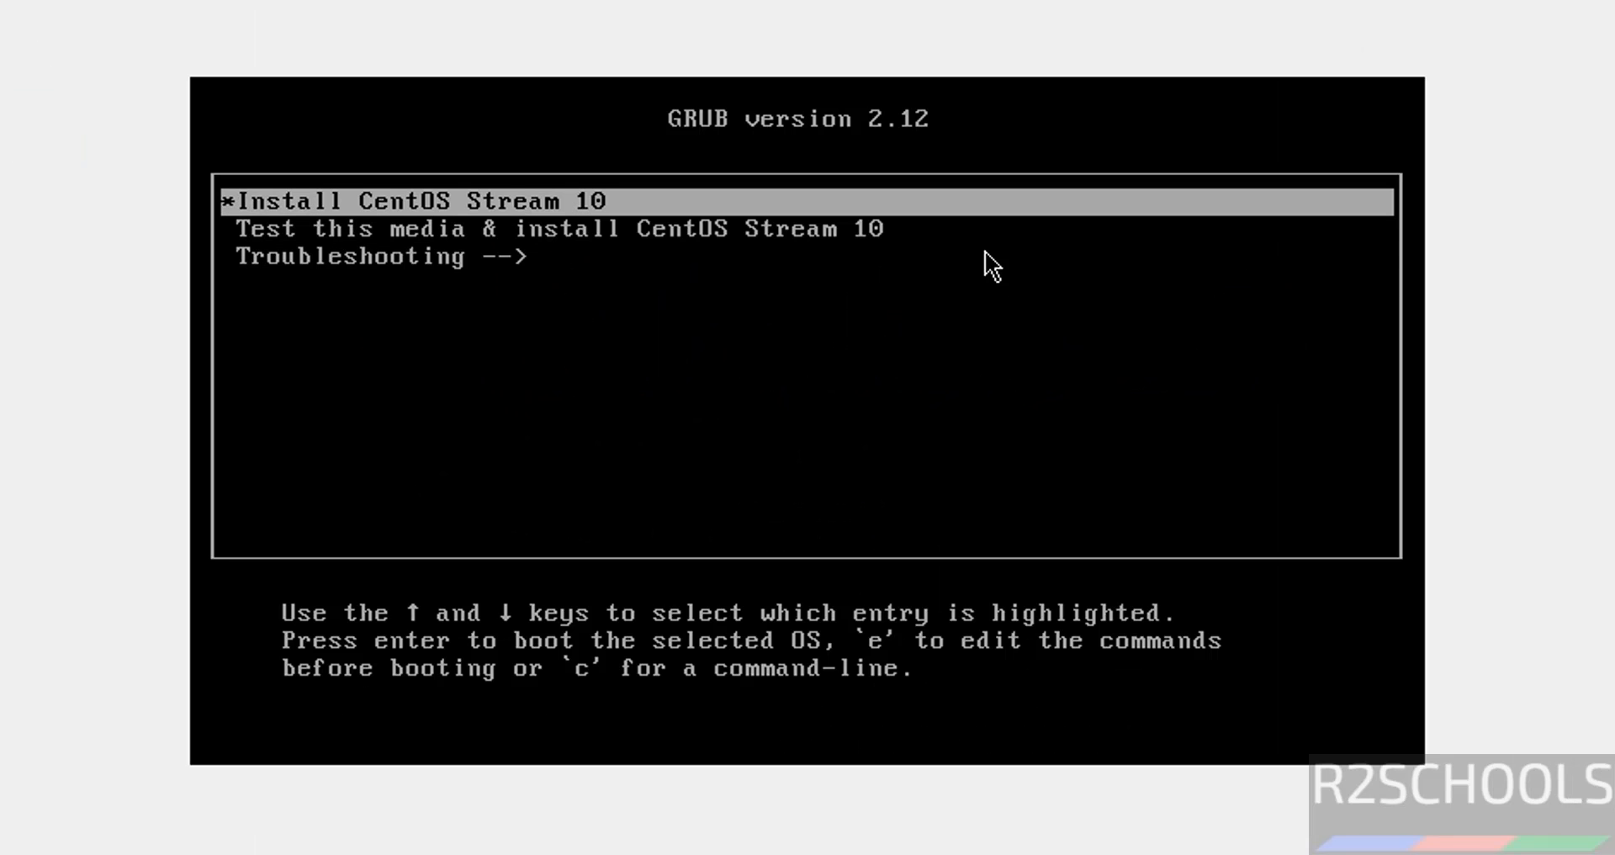
pyautogui.press('Return')
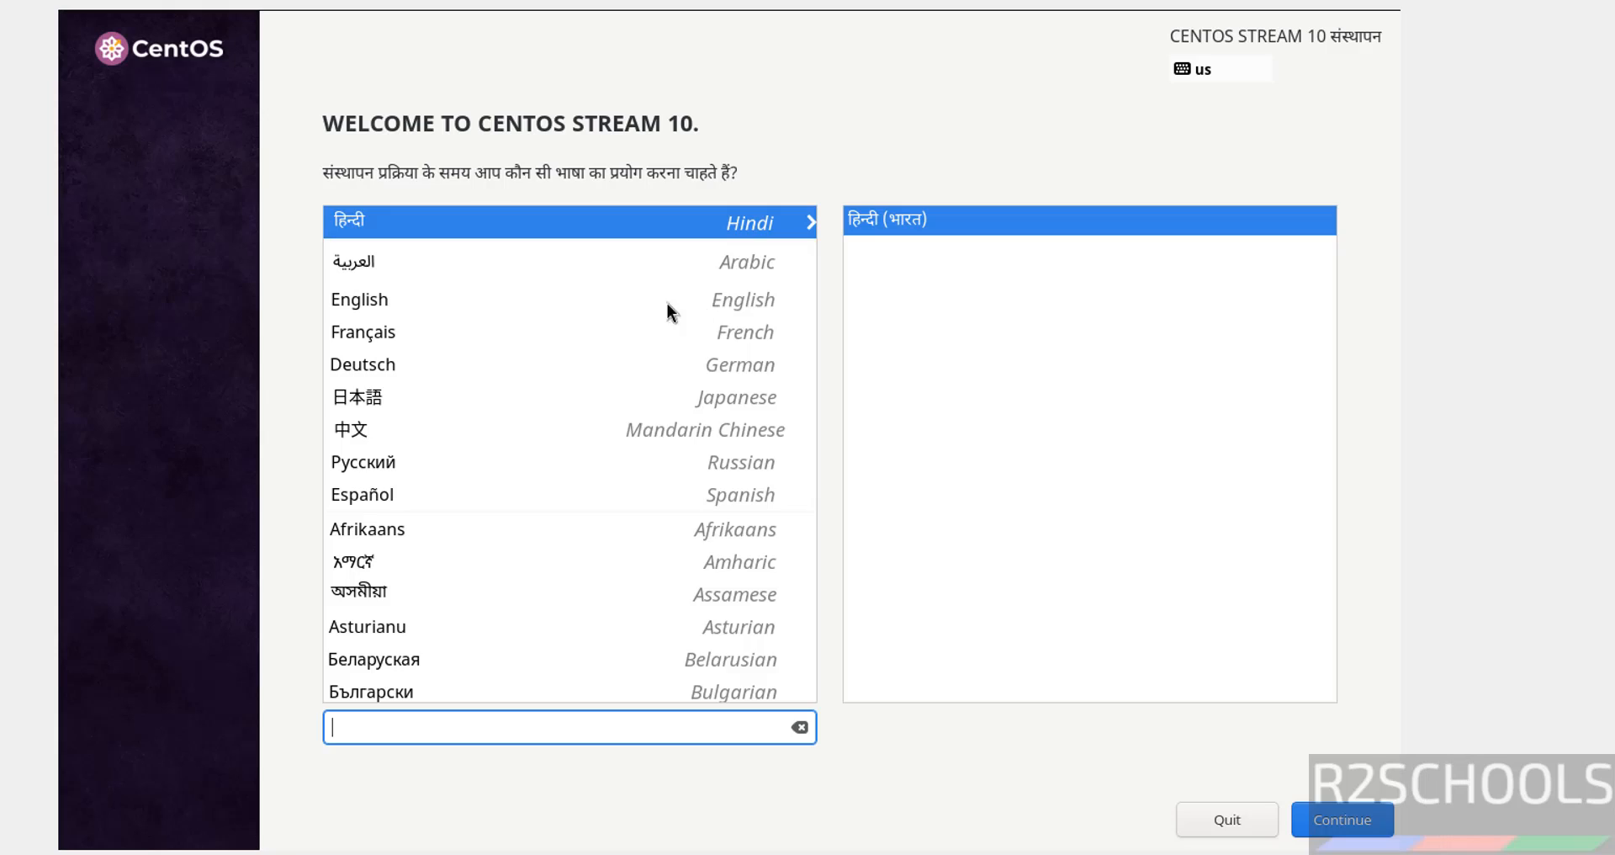
# Choose English as the installer language and accept automatic partitioning on the 50 GiB disk
pyautogui.click(507, 300)
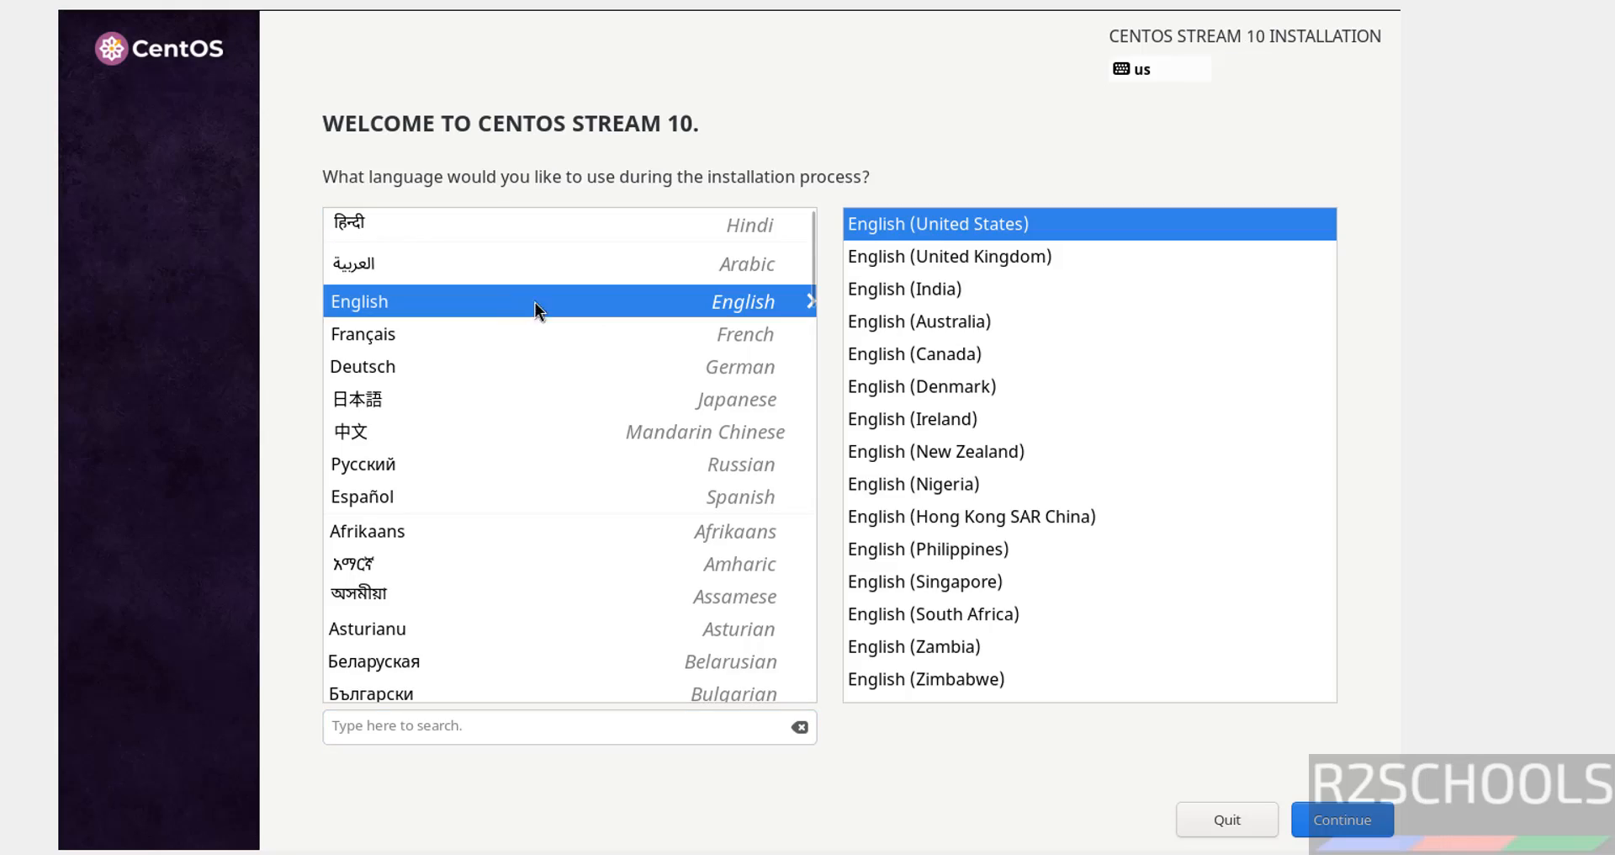
pyautogui.click(1339, 820)
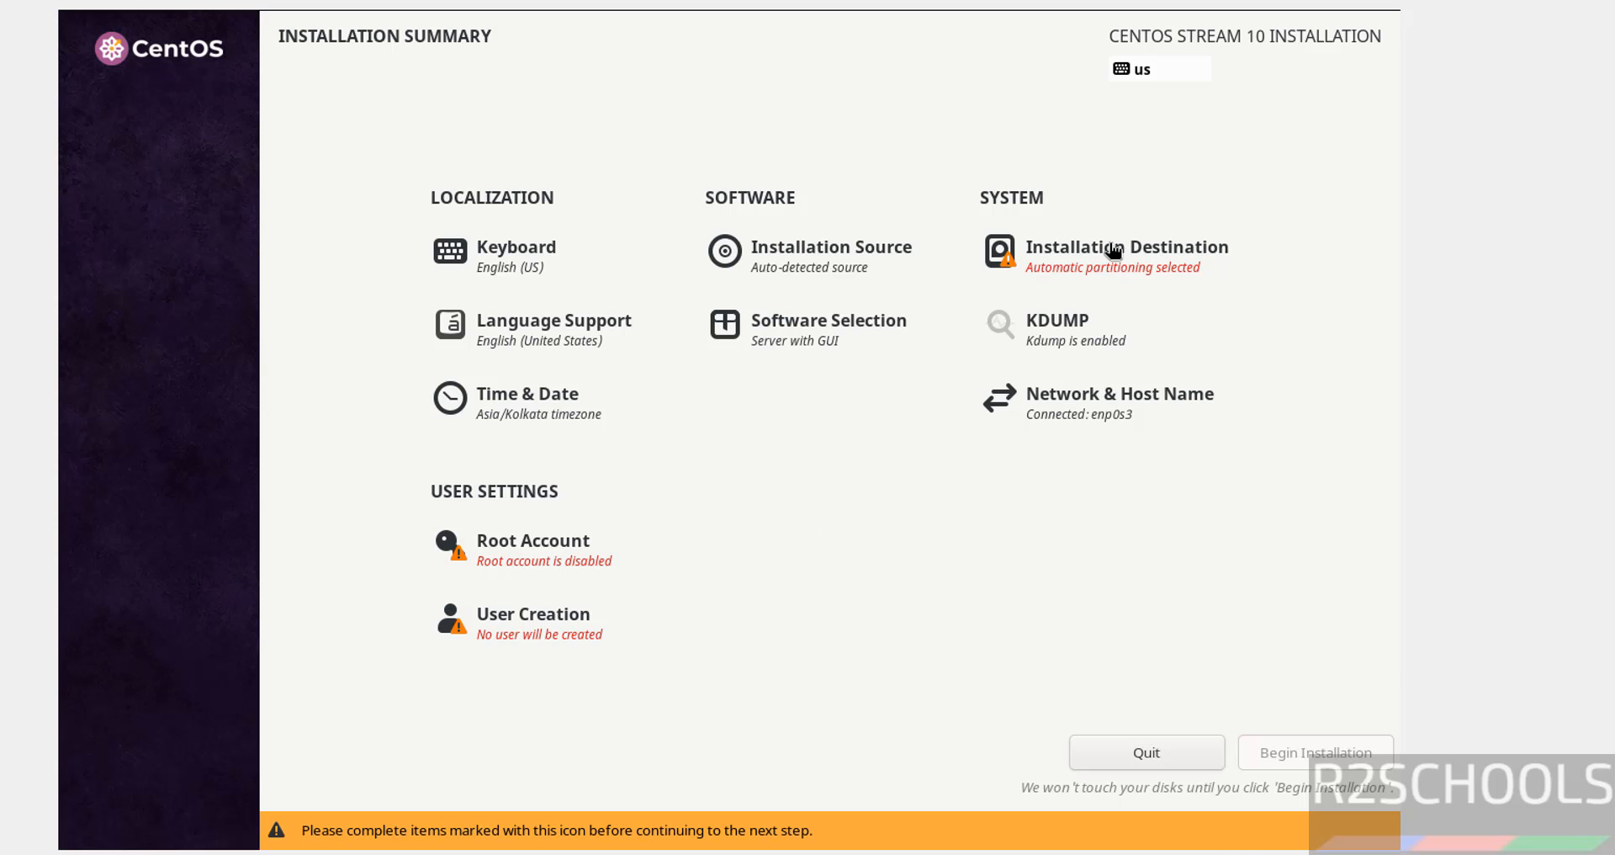
pyautogui.click(1110, 251)
pyautogui.click(84, 77)
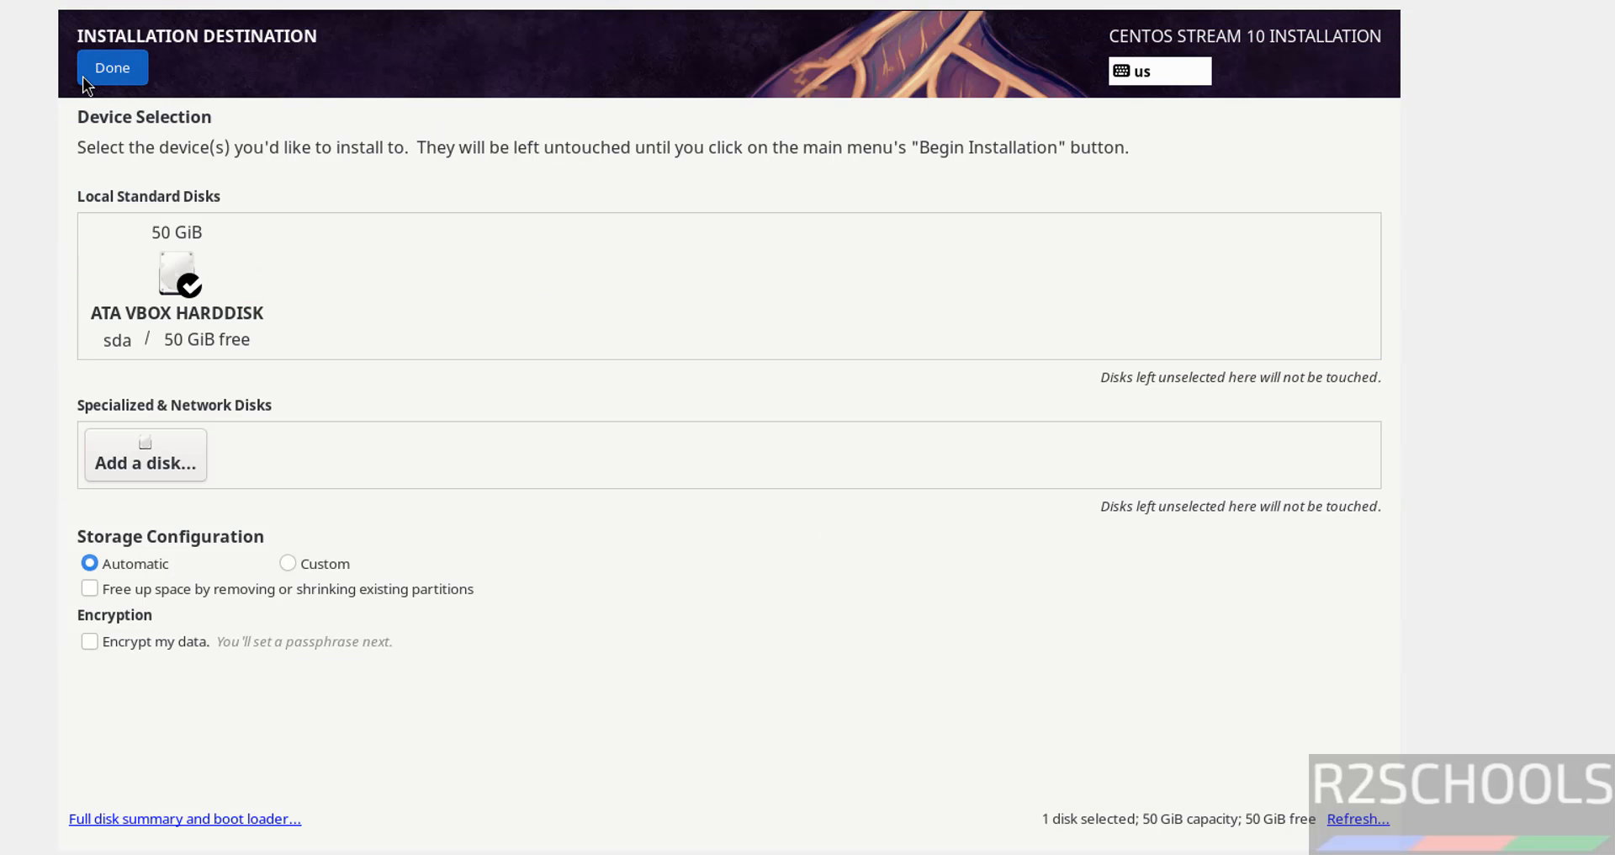
# Enable the root account, enter and confirm the root password, and accept it despite the weak warning
pyautogui.click(479, 547)
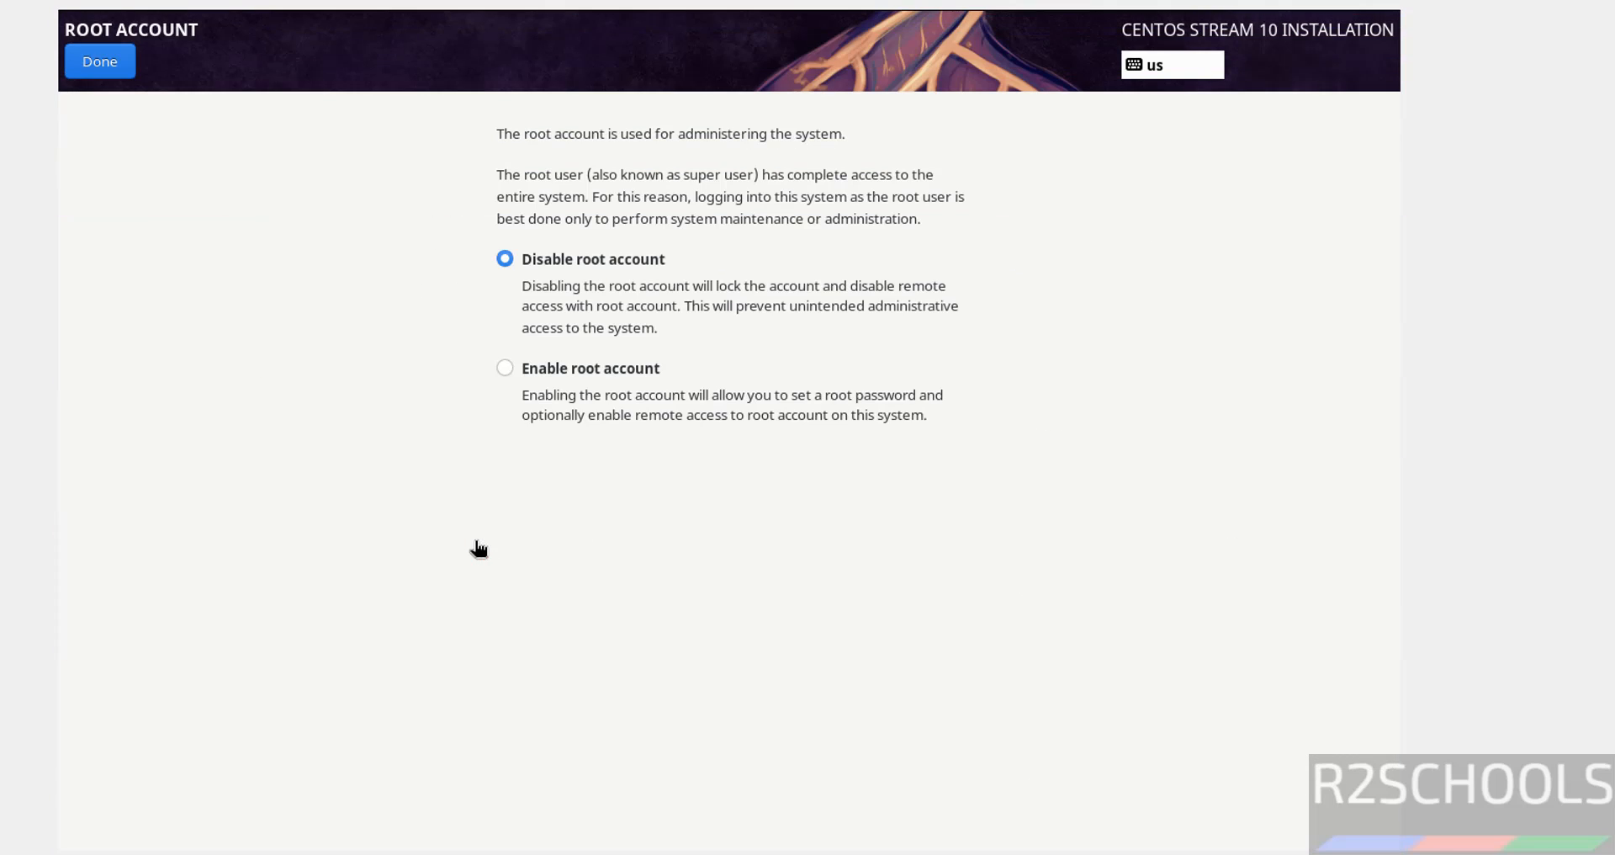
pyautogui.click(626, 367)
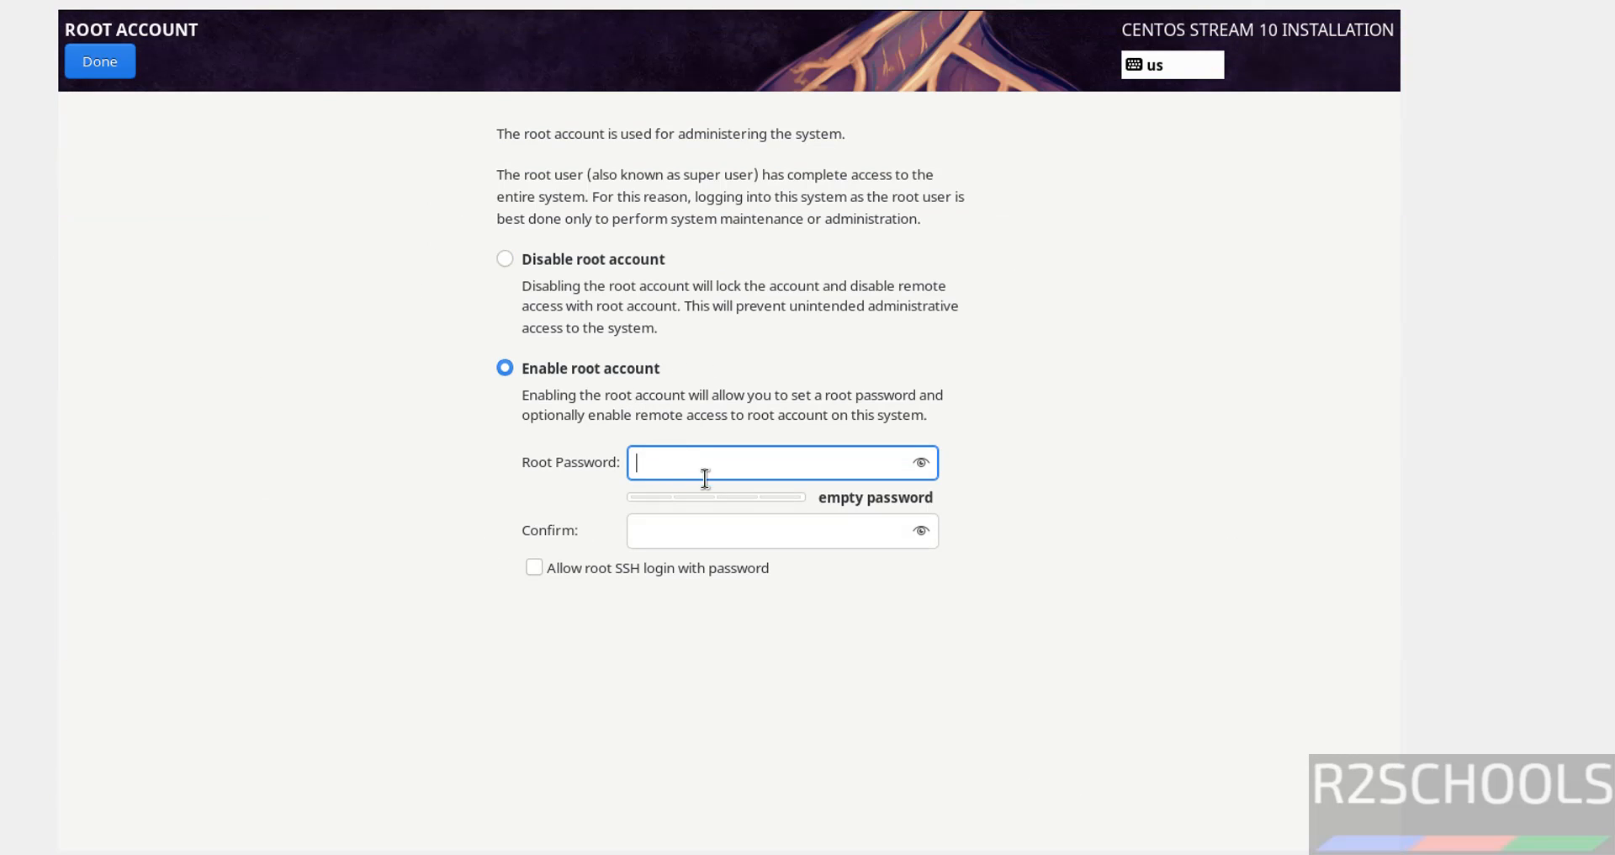
pyautogui.write('1234567890')
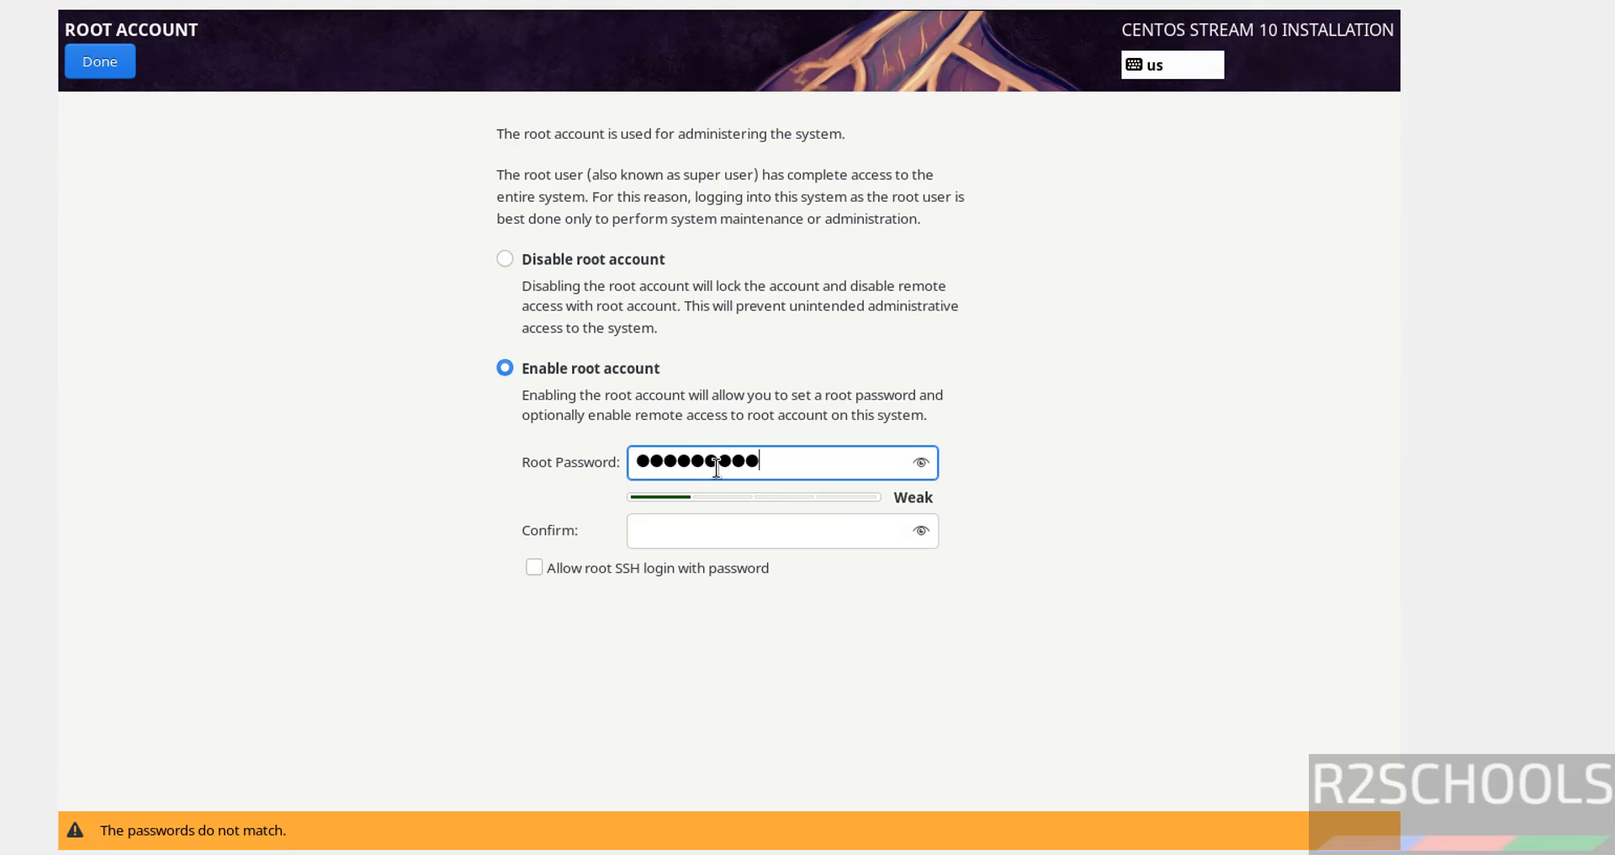
pyautogui.press('Tab')
pyautogui.write('1234567890')
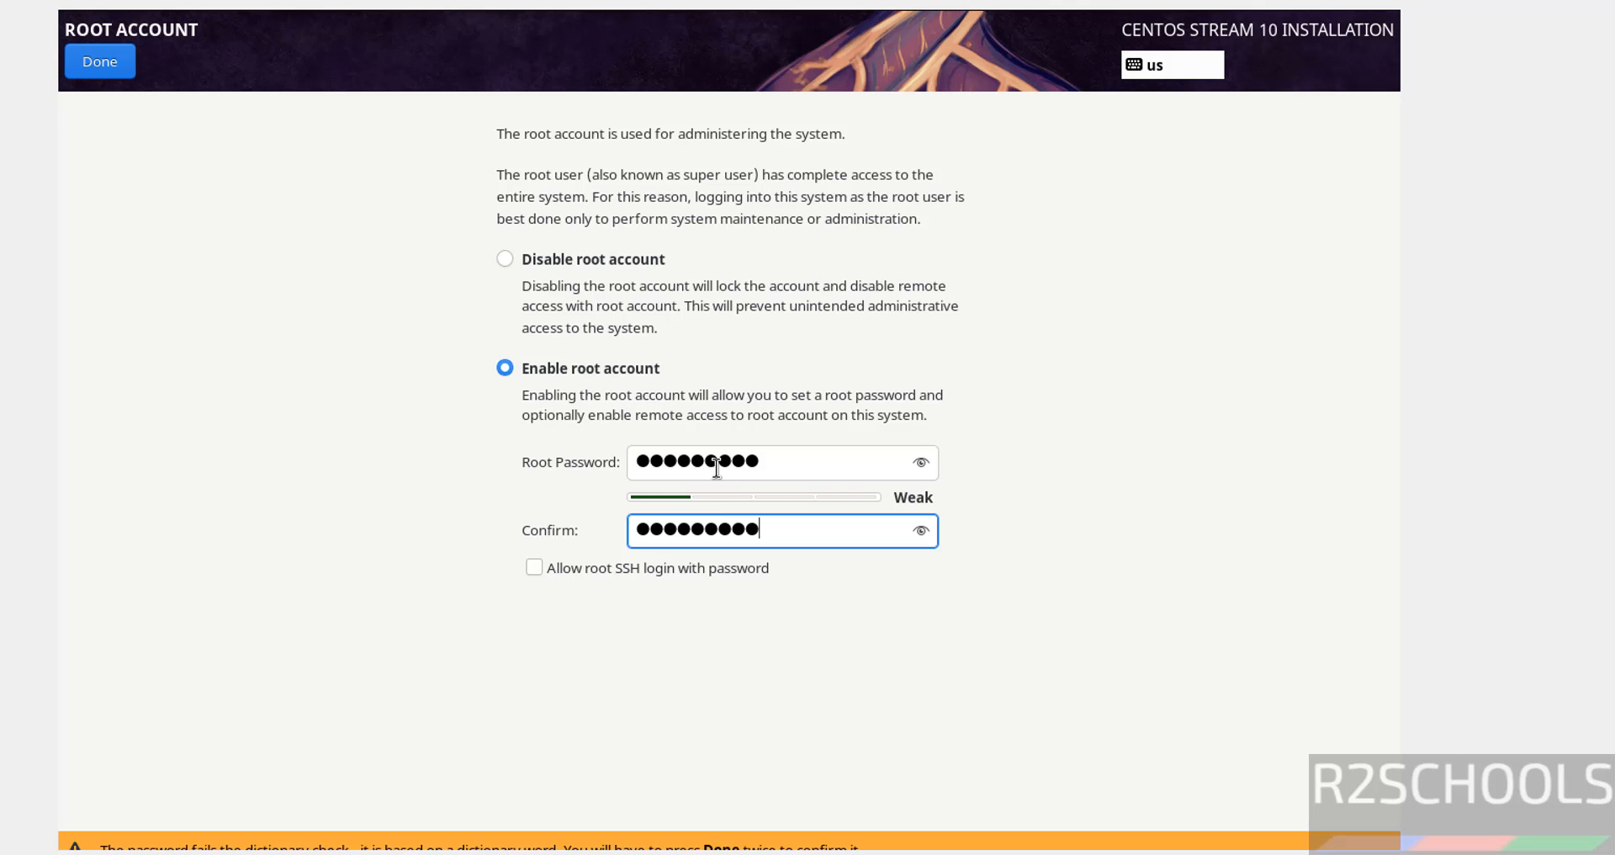
pyautogui.click(125, 68)
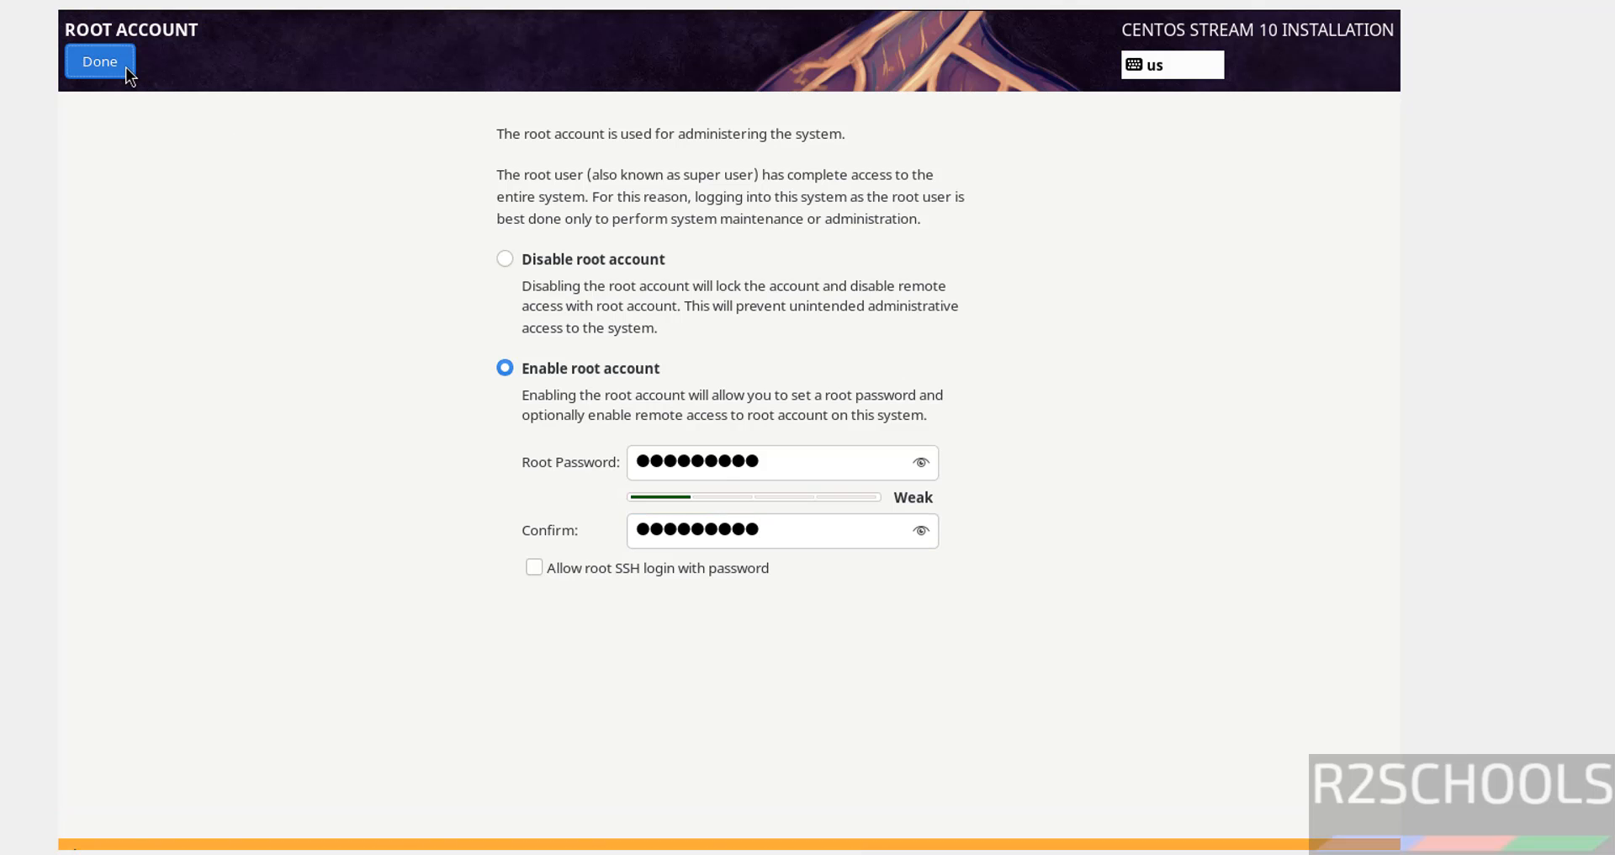
pyautogui.click(125, 67)
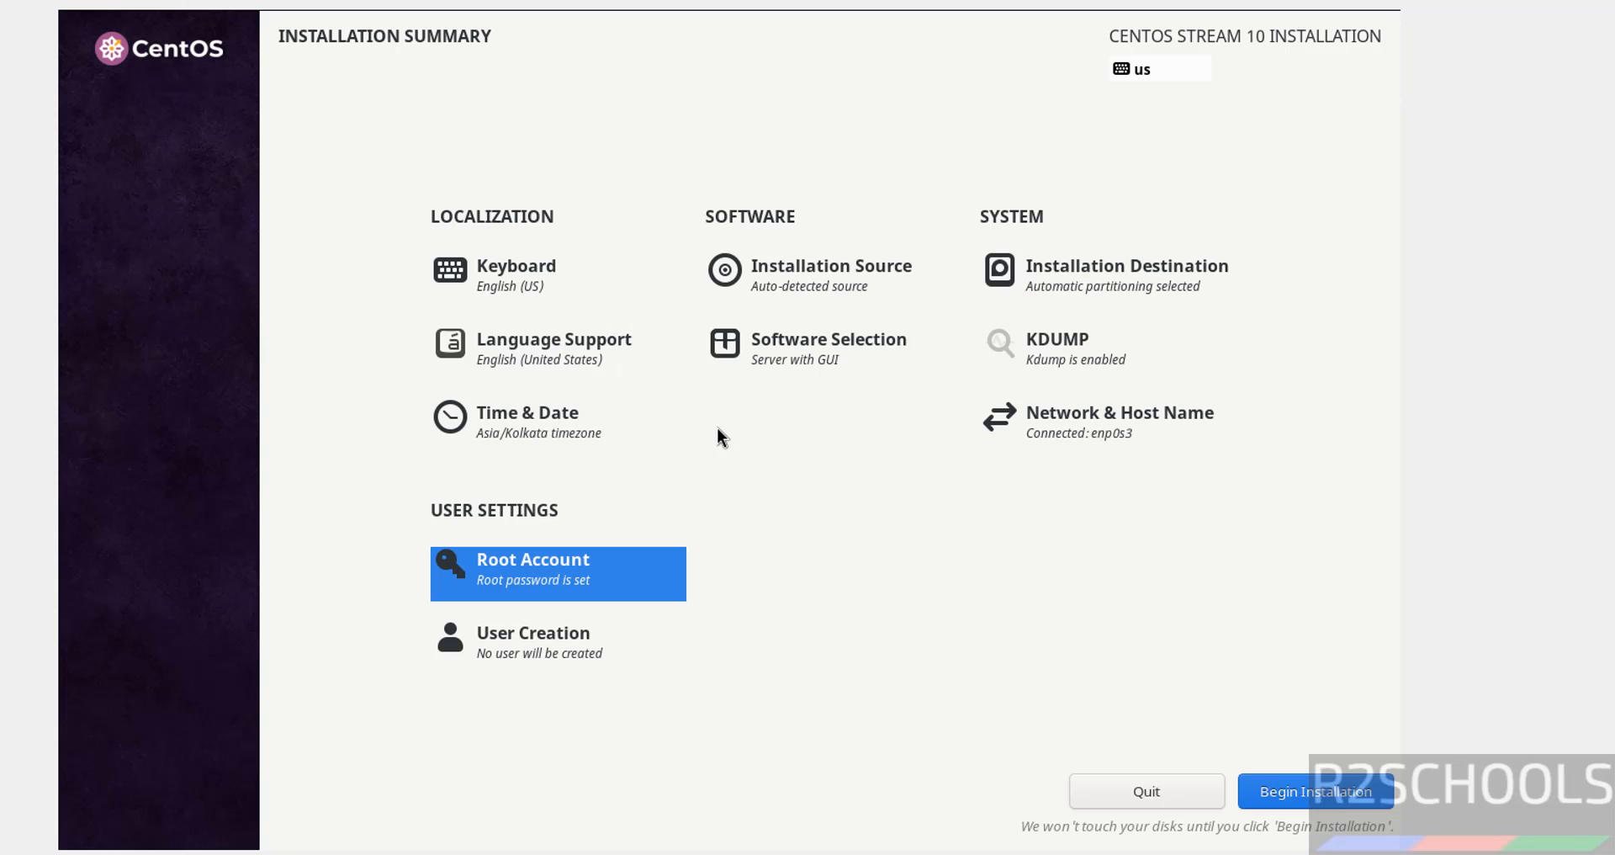
# Select the Server base environment with DNS Name Server, FTP Server and Network Servers add-ons
pyautogui.click(782, 352)
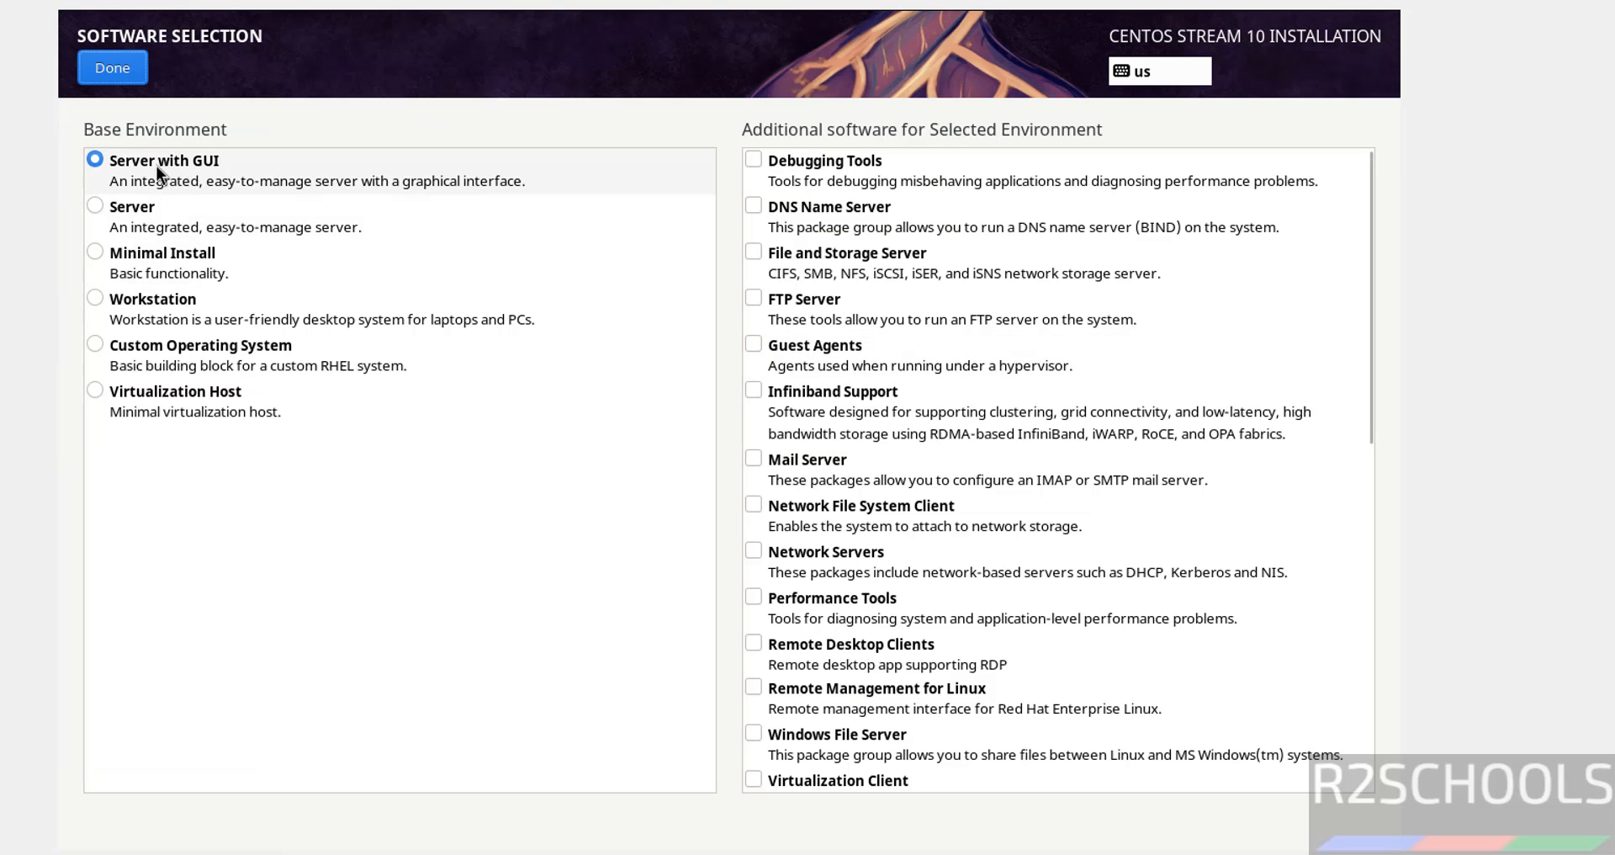
pyautogui.click(135, 206)
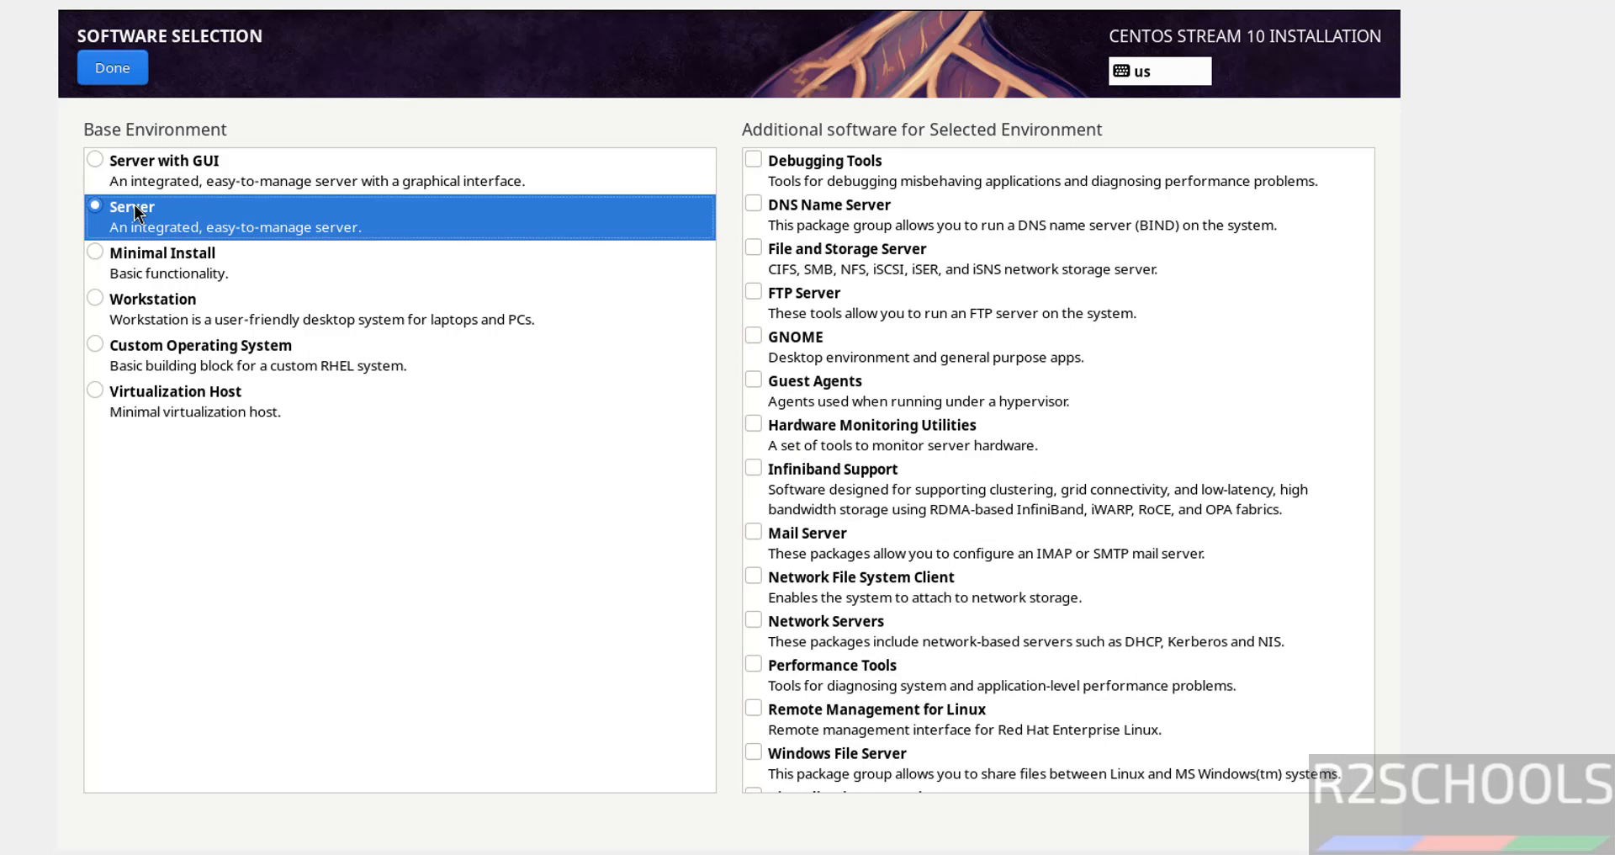
pyautogui.click(751, 205)
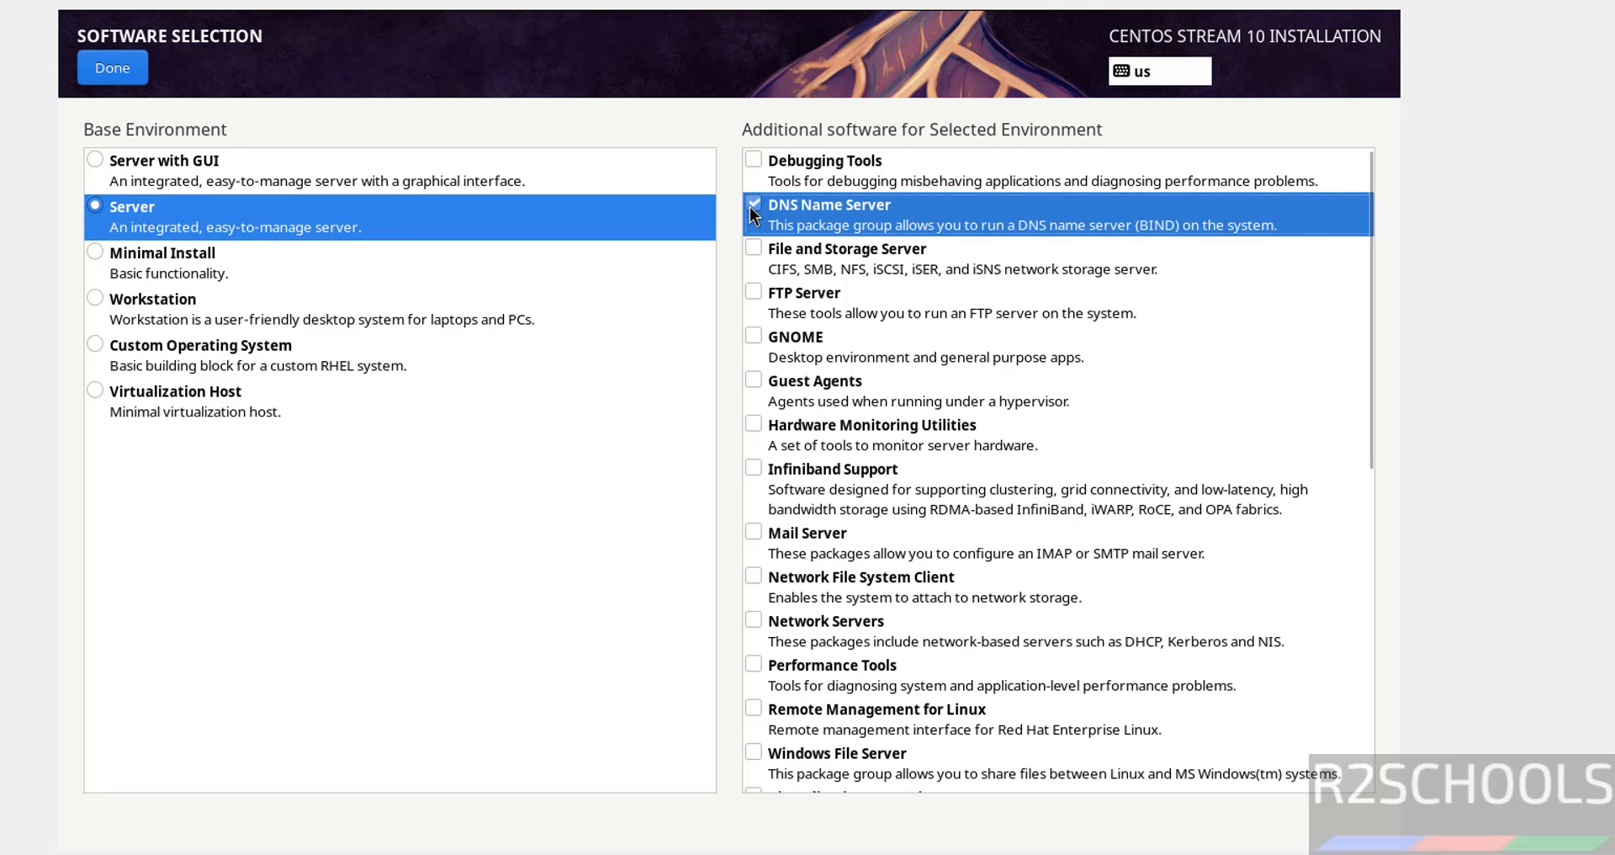
pyautogui.click(751, 291)
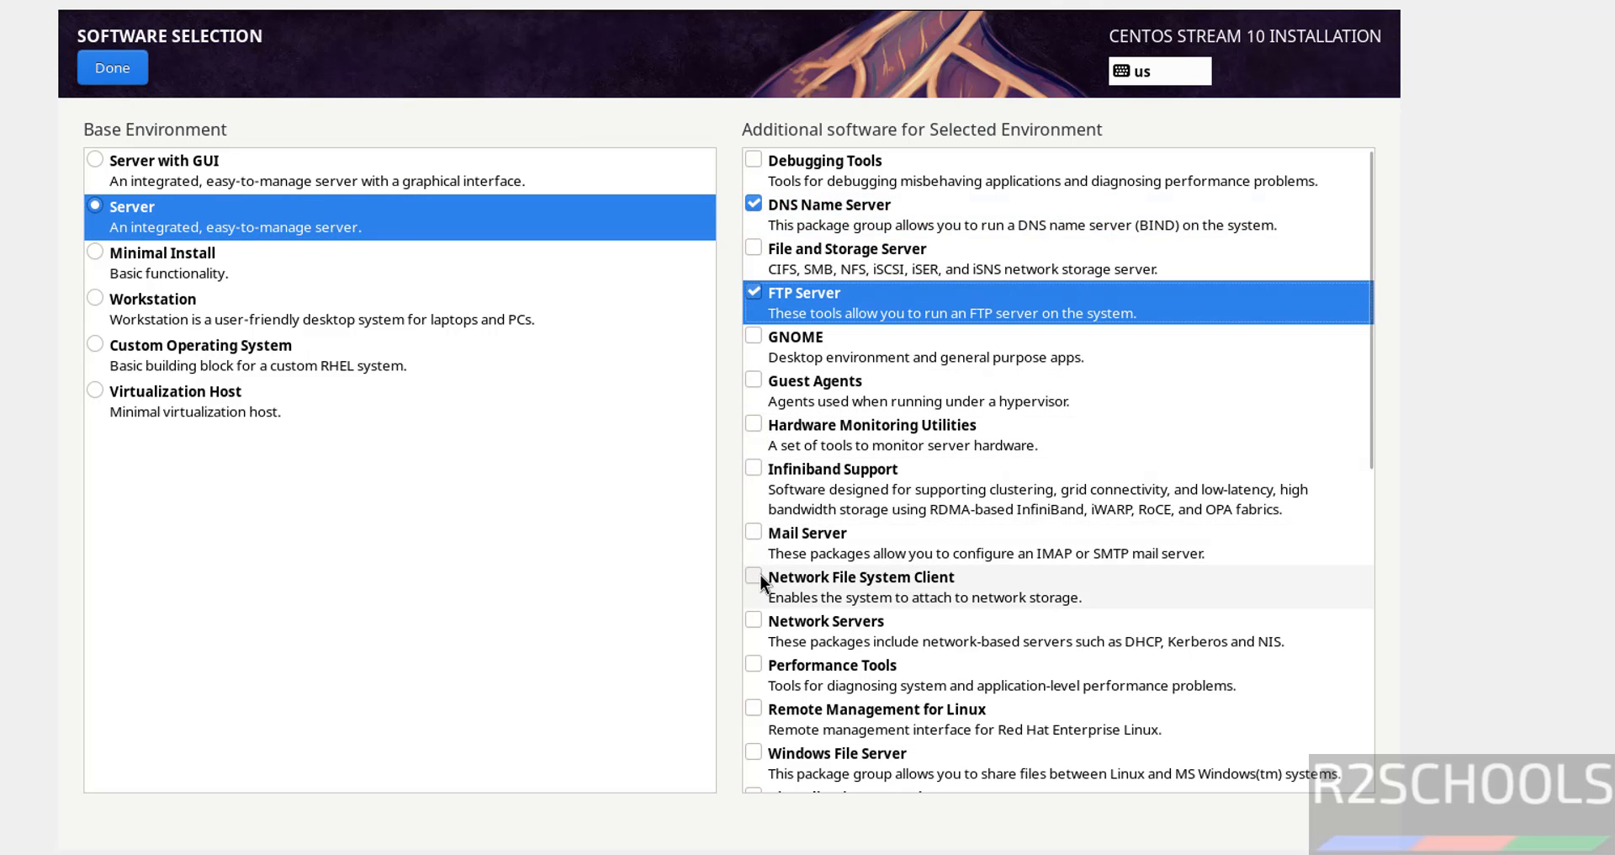
pyautogui.click(760, 619)
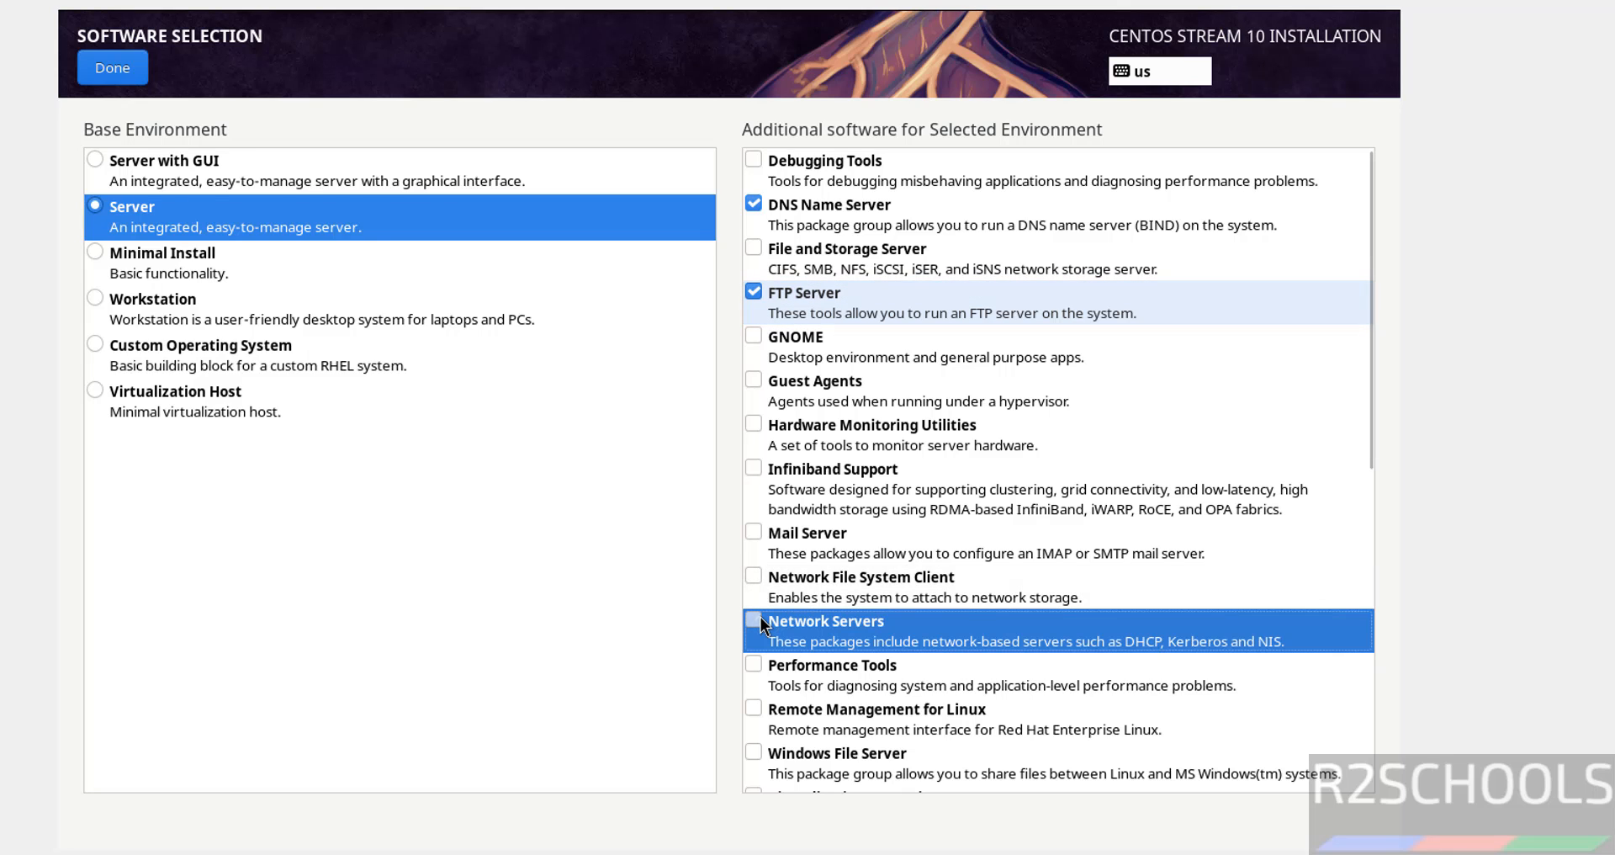
pyautogui.click(131, 55)
# Create an administrator account with the user's name and a confirmed password, accepting the weak-password warning
pyautogui.click(511, 635)
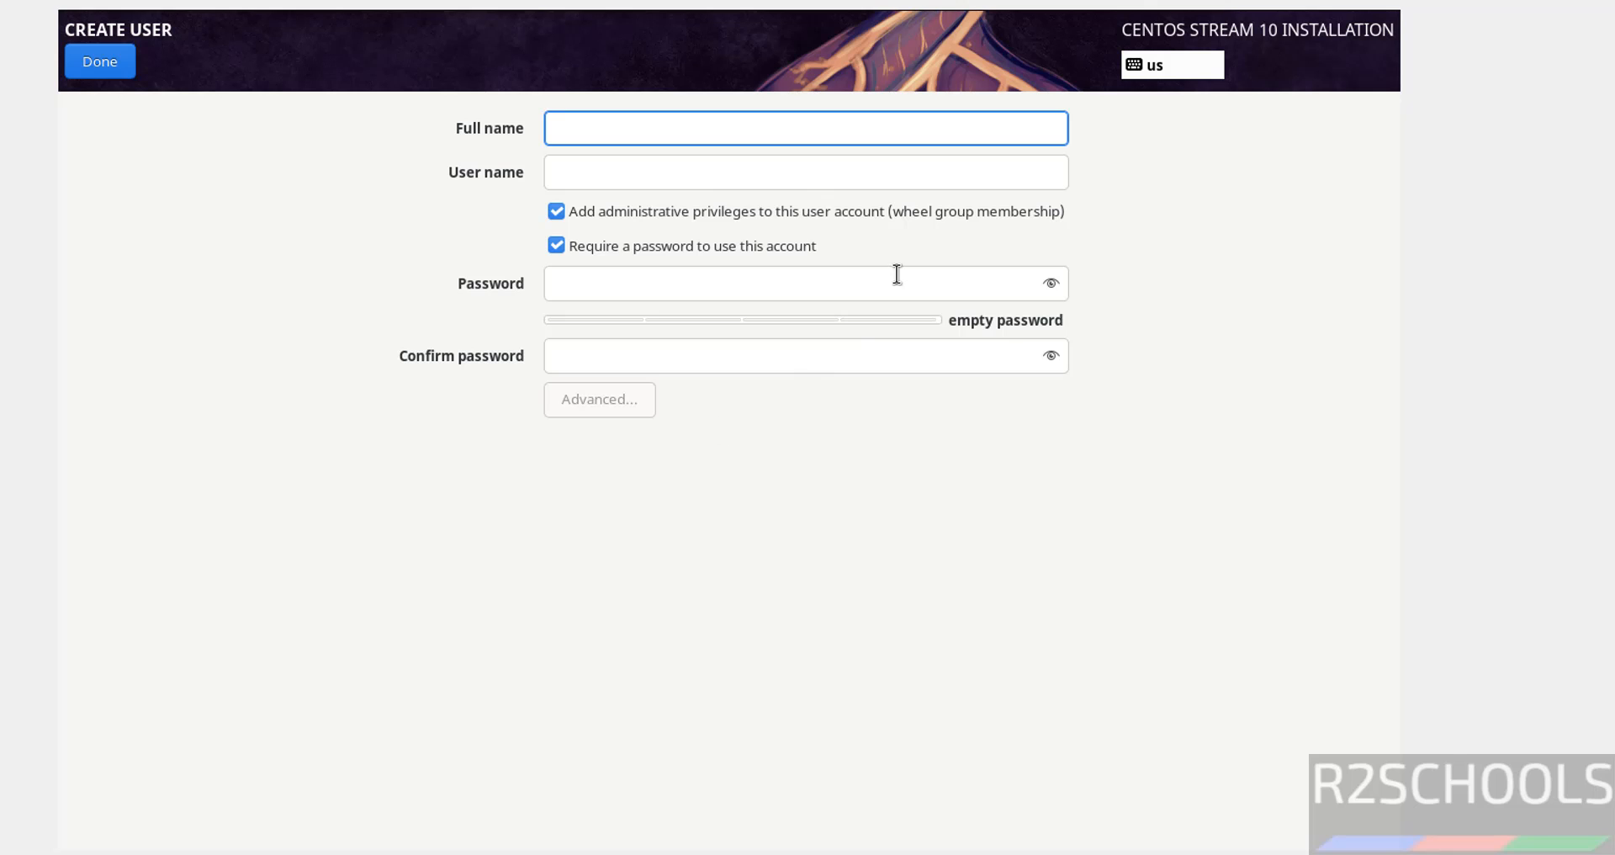
pyautogui.write('r2schools')
pyautogui.press('Tab')
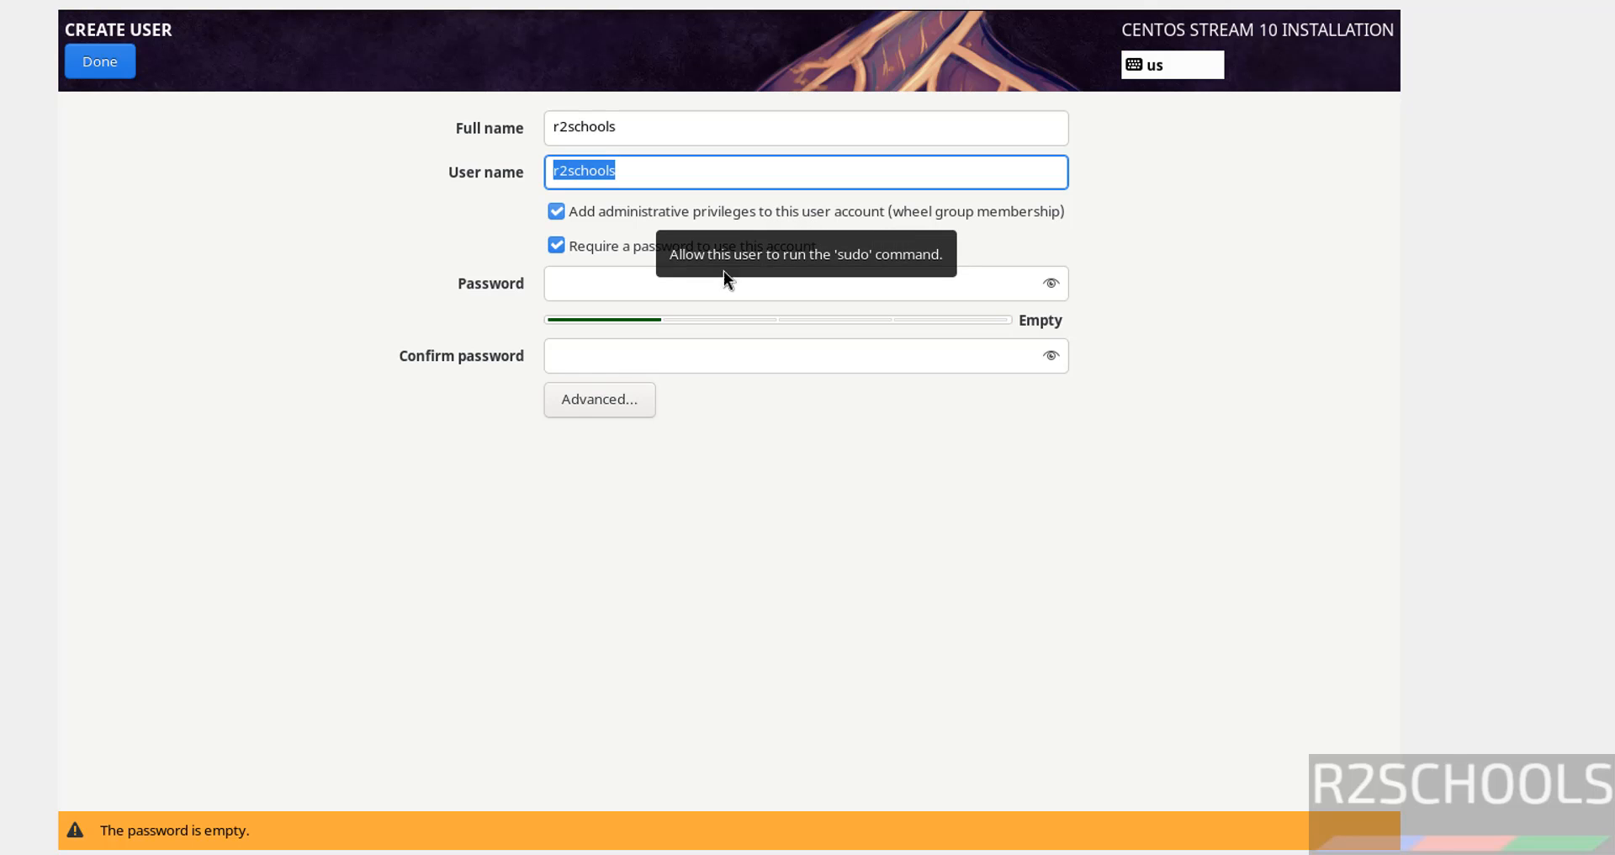
pyautogui.click(561, 288)
pyautogui.write('r2sch')
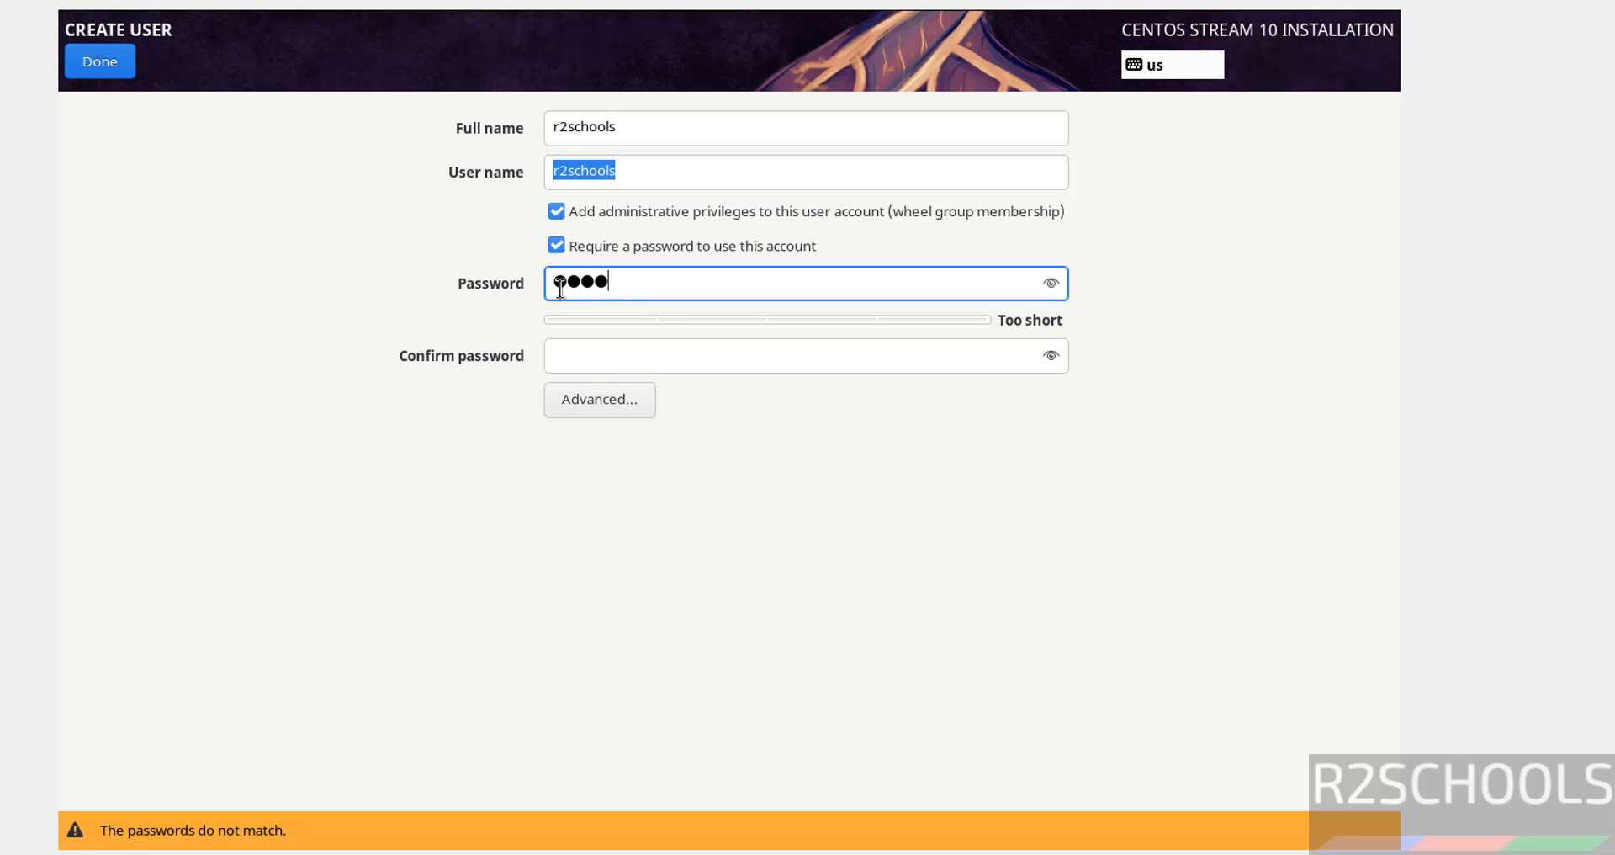
pyautogui.press('BackSpace')
pyautogui.press('BackSpace')
pyautogui.press('BackSpace')
pyautogui.press('BackSpace')
pyautogui.write('●●●●●●●●●')
pyautogui.press('Tab')
pyautogui.write('●')
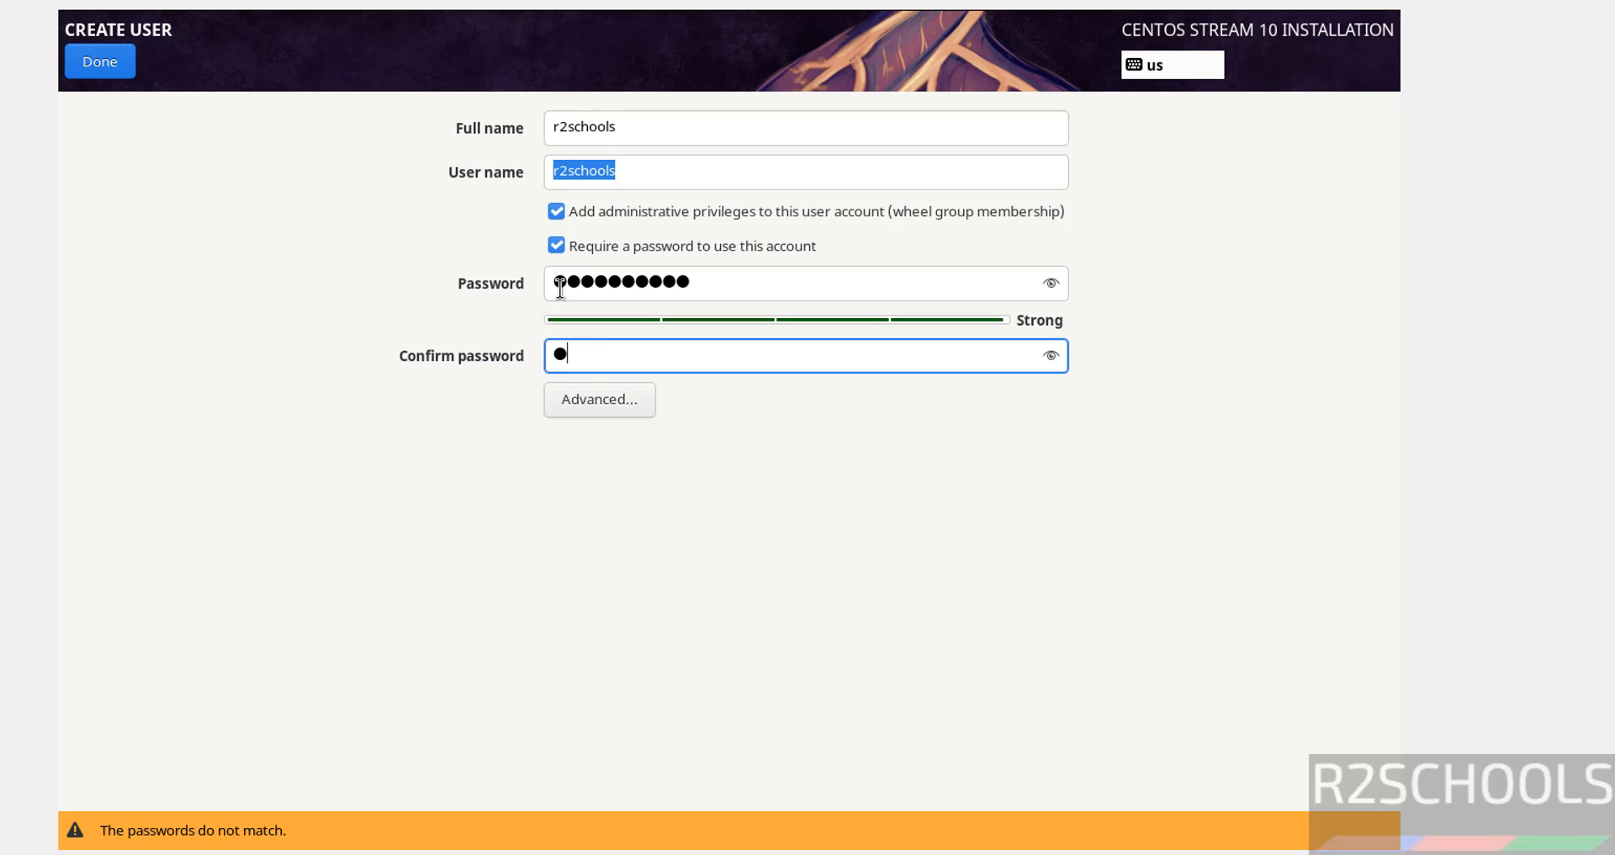
pyautogui.write('●●●')
pyautogui.write('●●●')
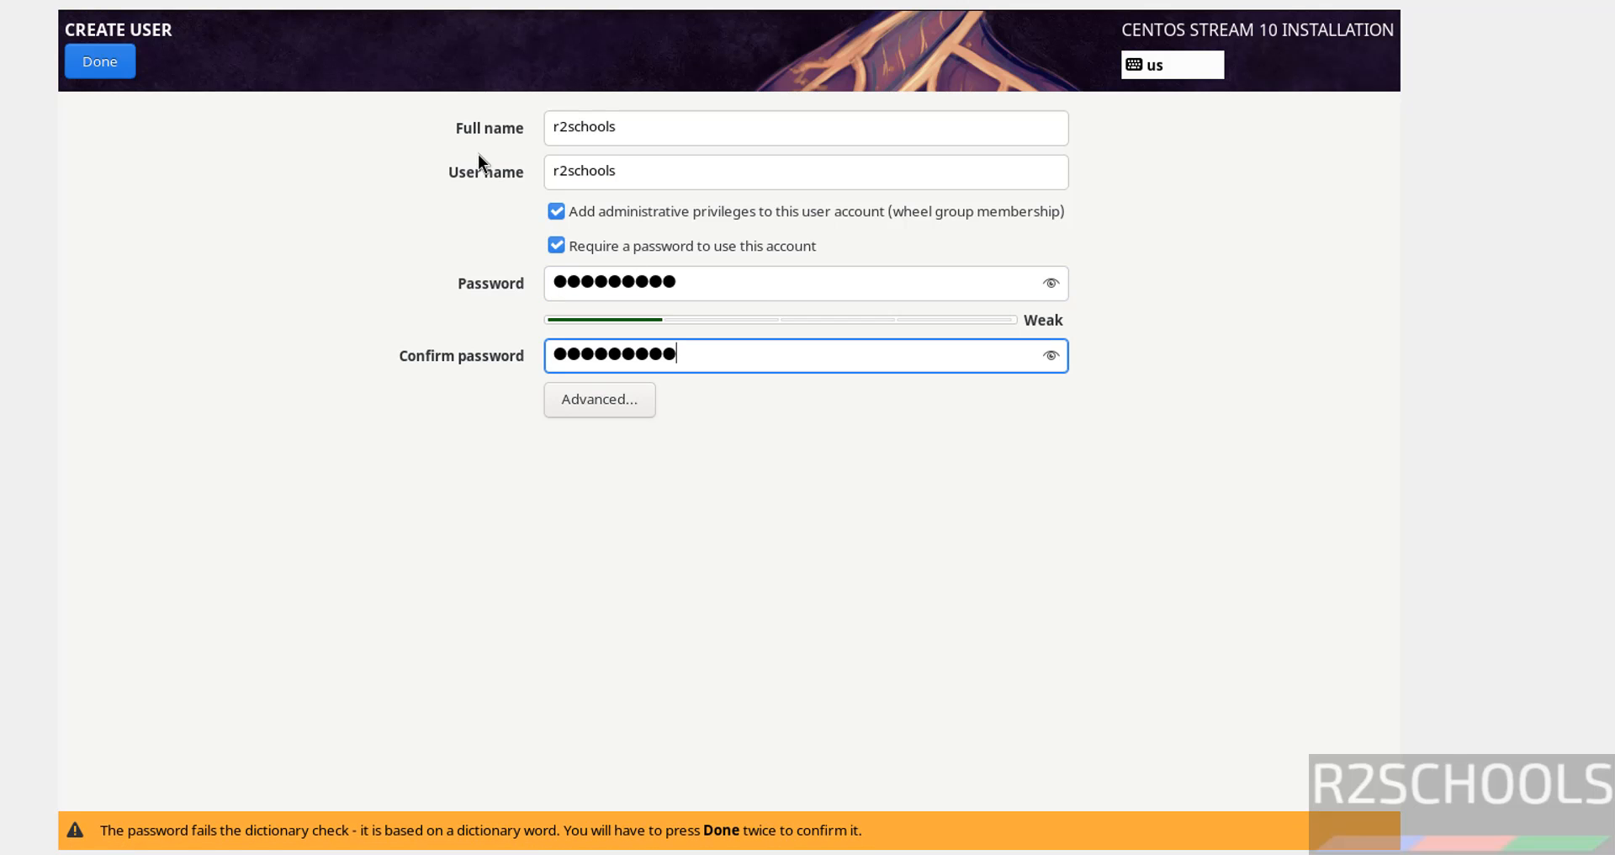
pyautogui.click(100, 68)
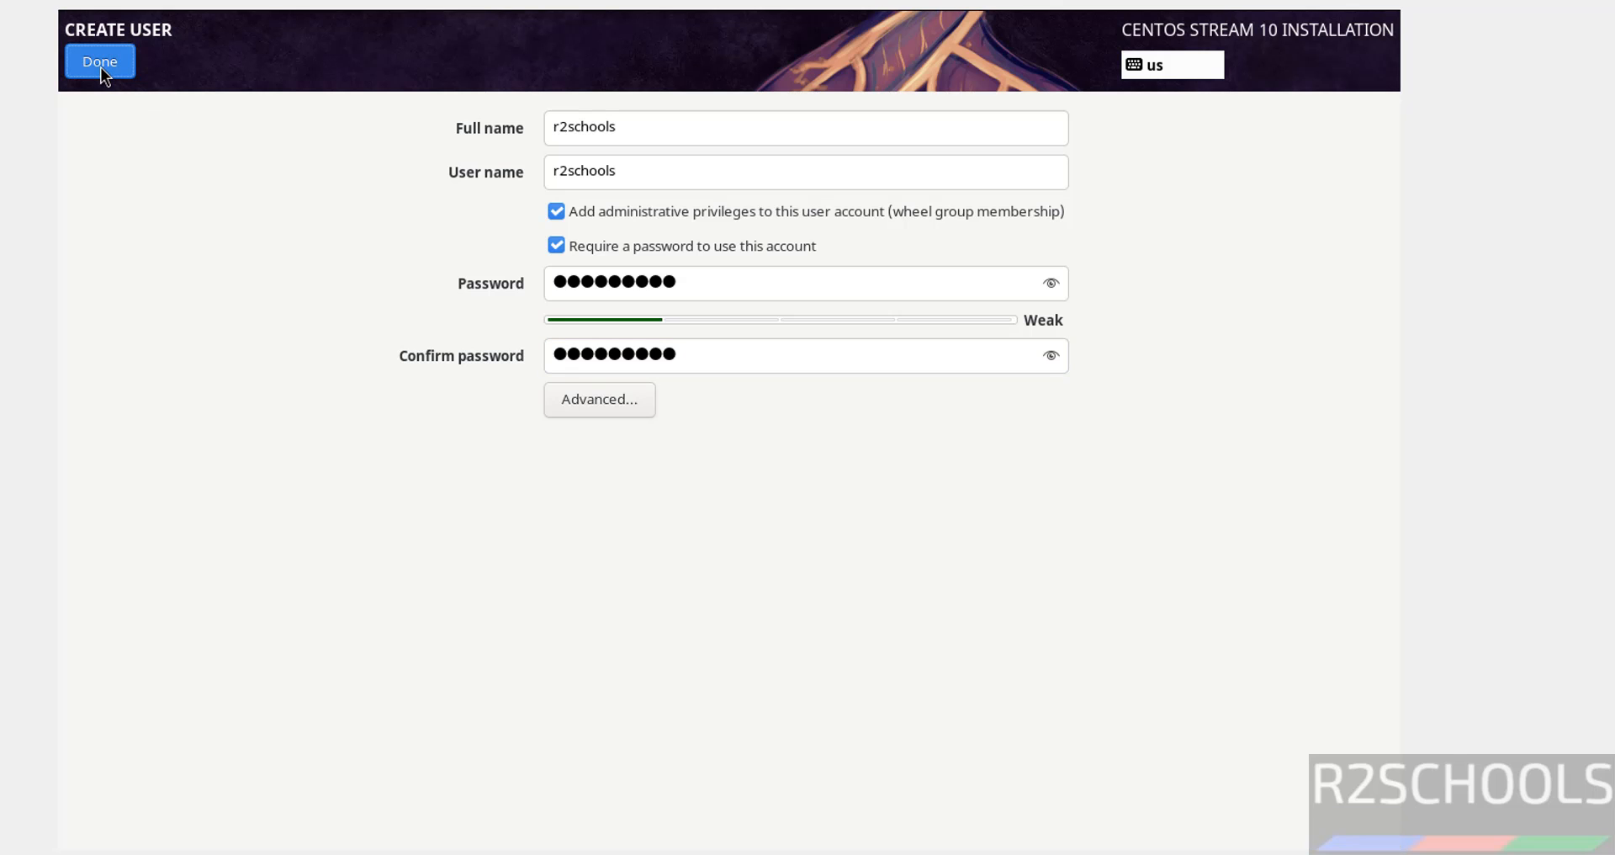
pyautogui.click(101, 67)
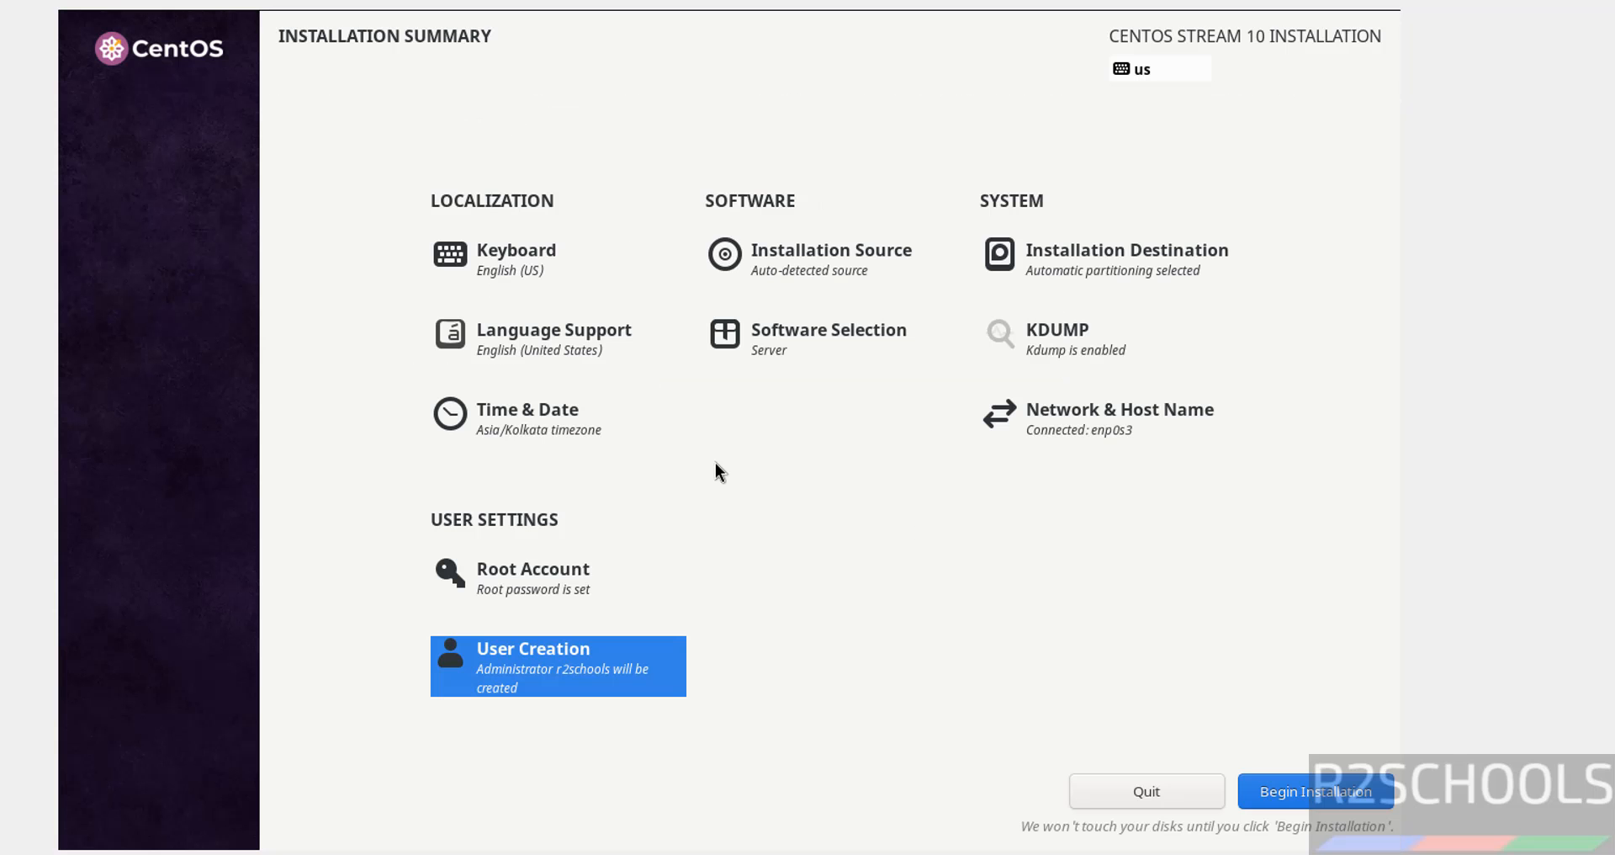
# Keep the Asia/Kolkata time zone and begin installing CentOS Stream
pyautogui.click(535, 416)
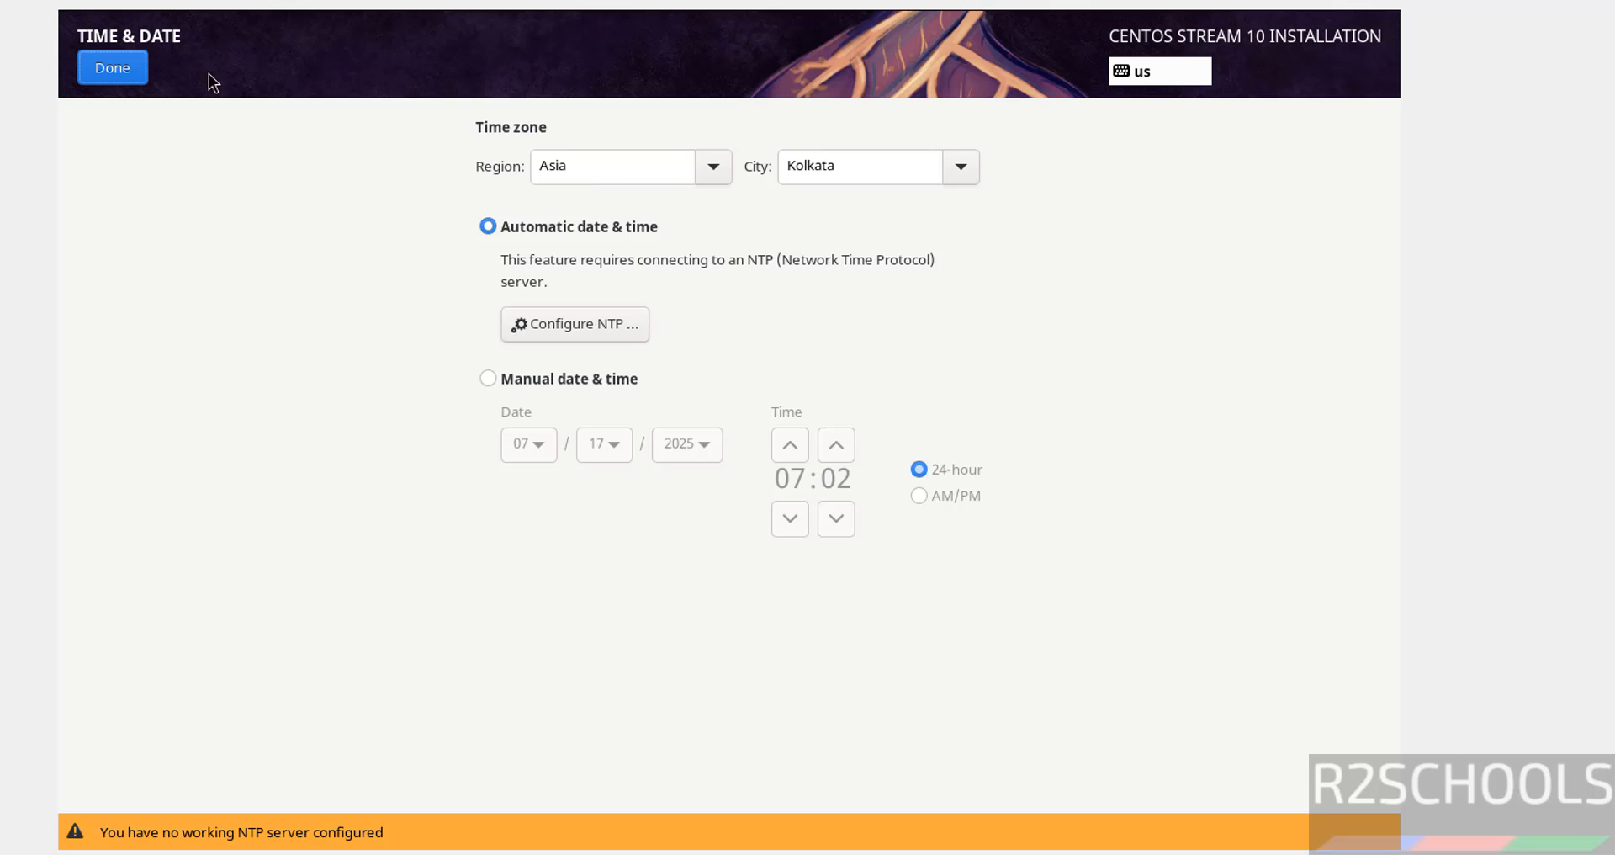
pyautogui.click(138, 69)
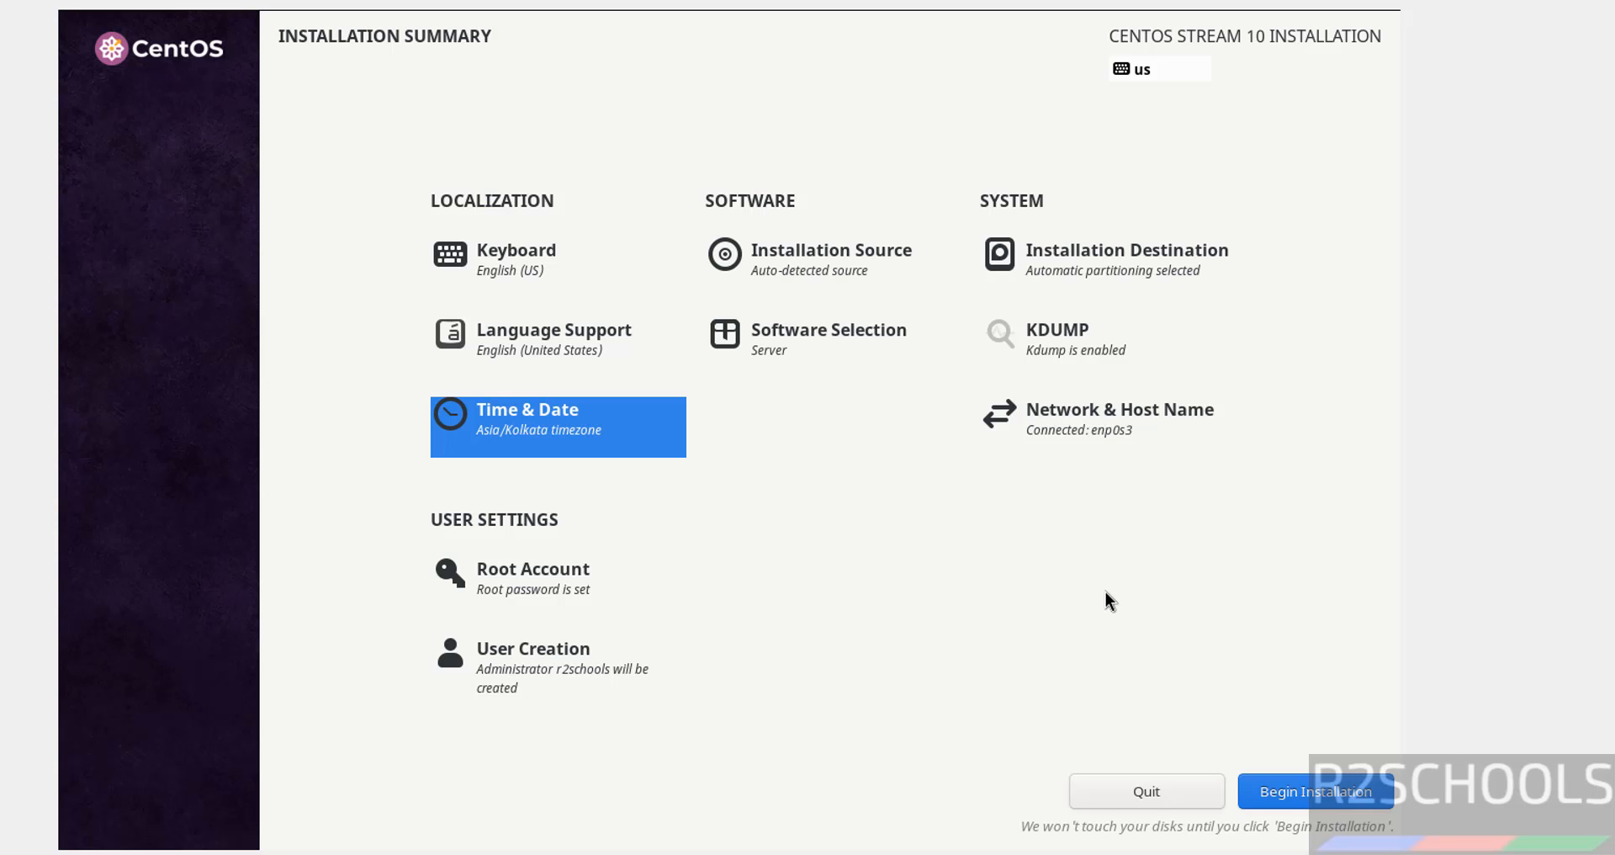
pyautogui.click(1279, 790)
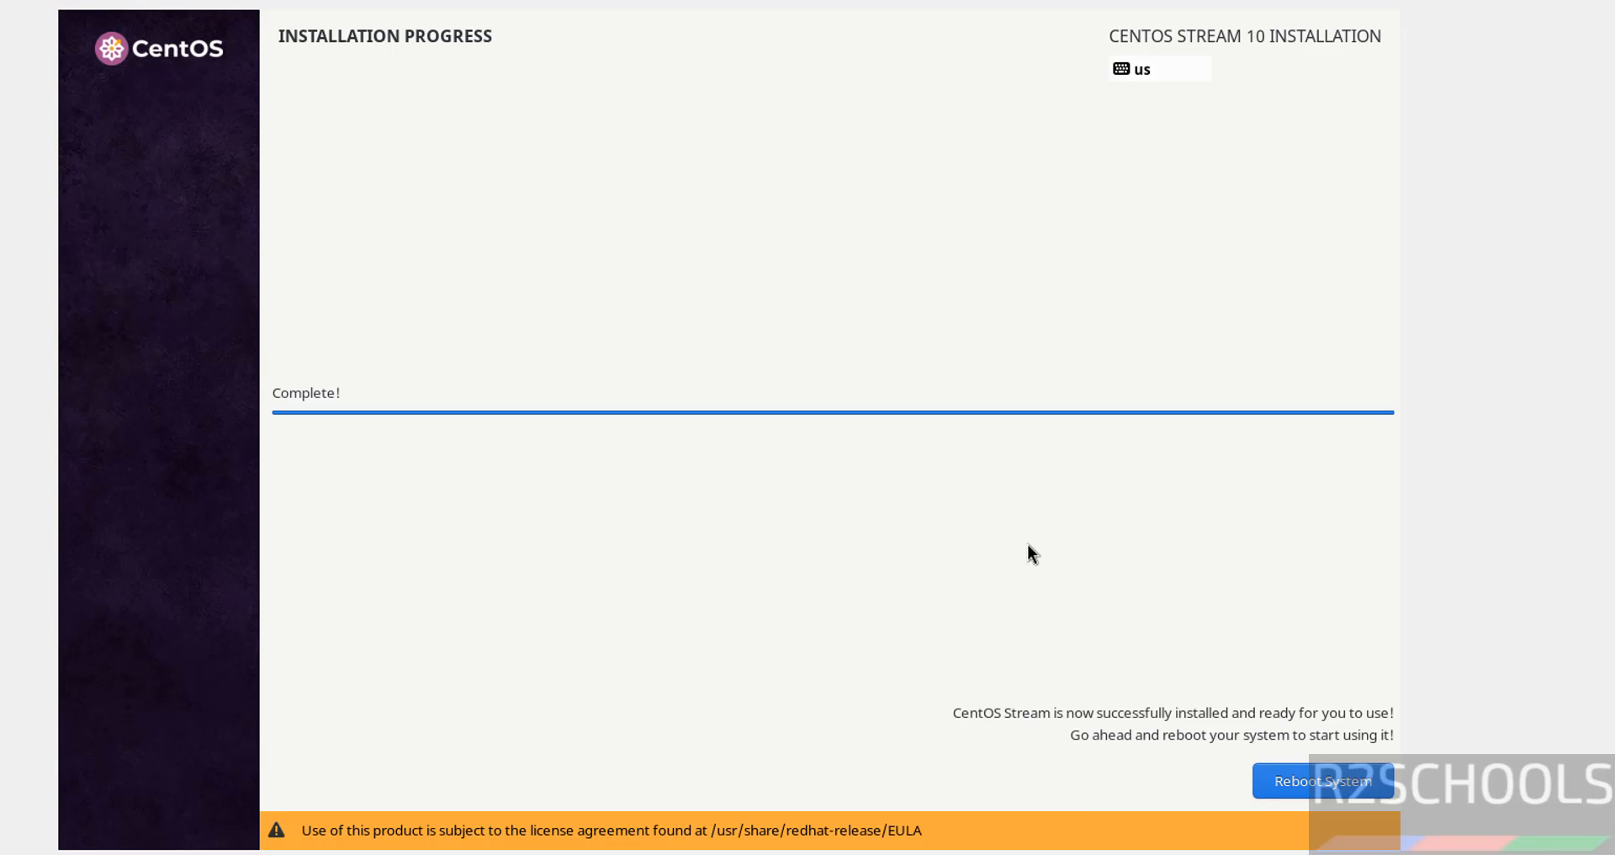
# Reboot into CentOS Stream 10 and log in at the console with the administrator's user name and password
pyautogui.click(1310, 782)
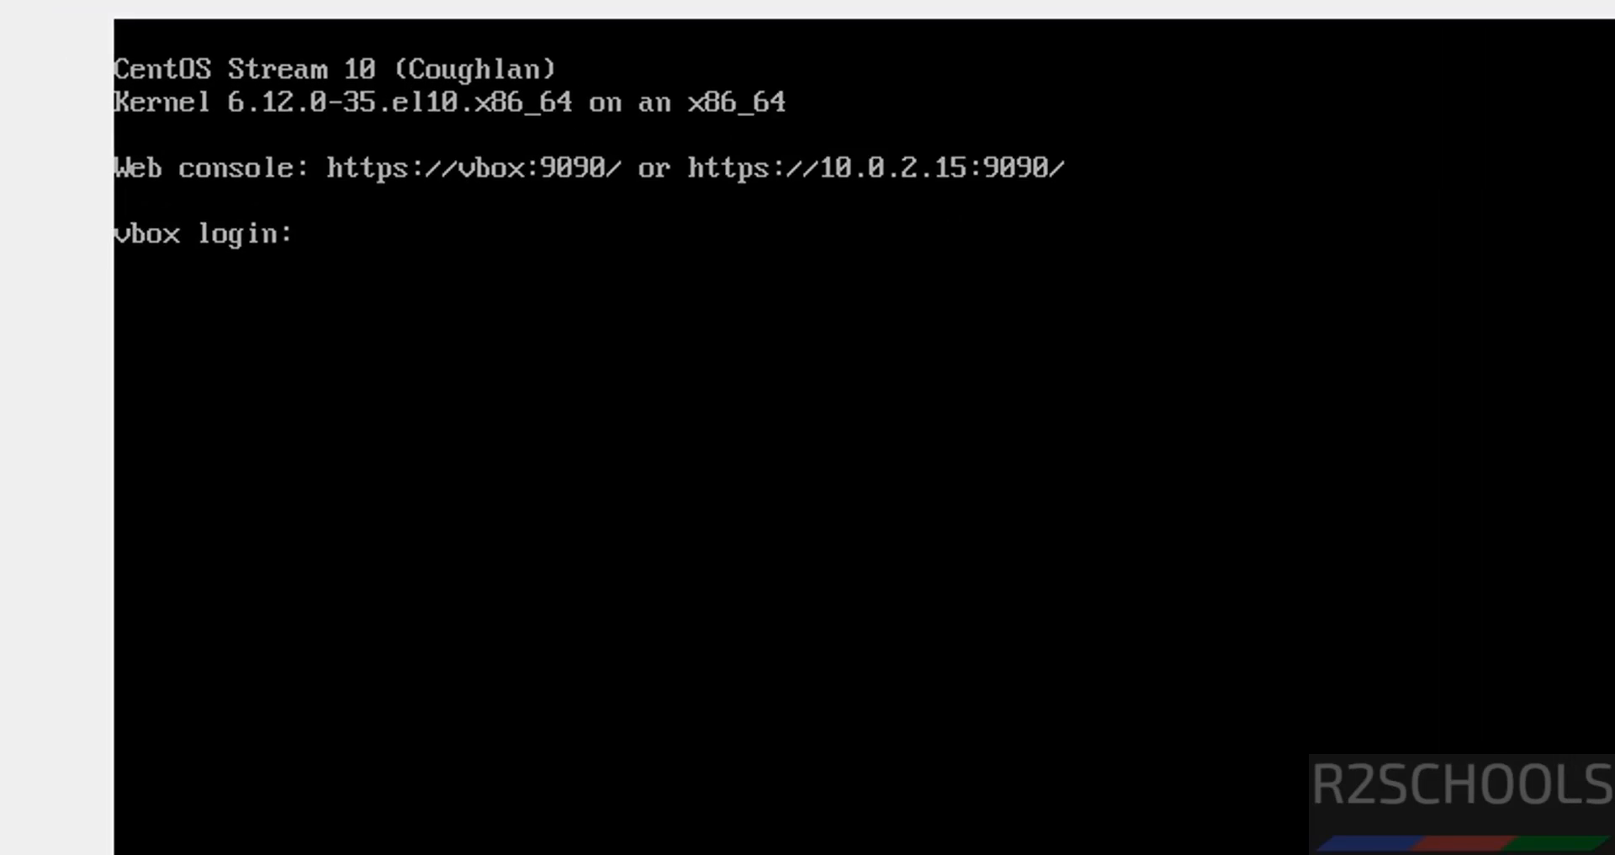
pyautogui.write('r2schools')
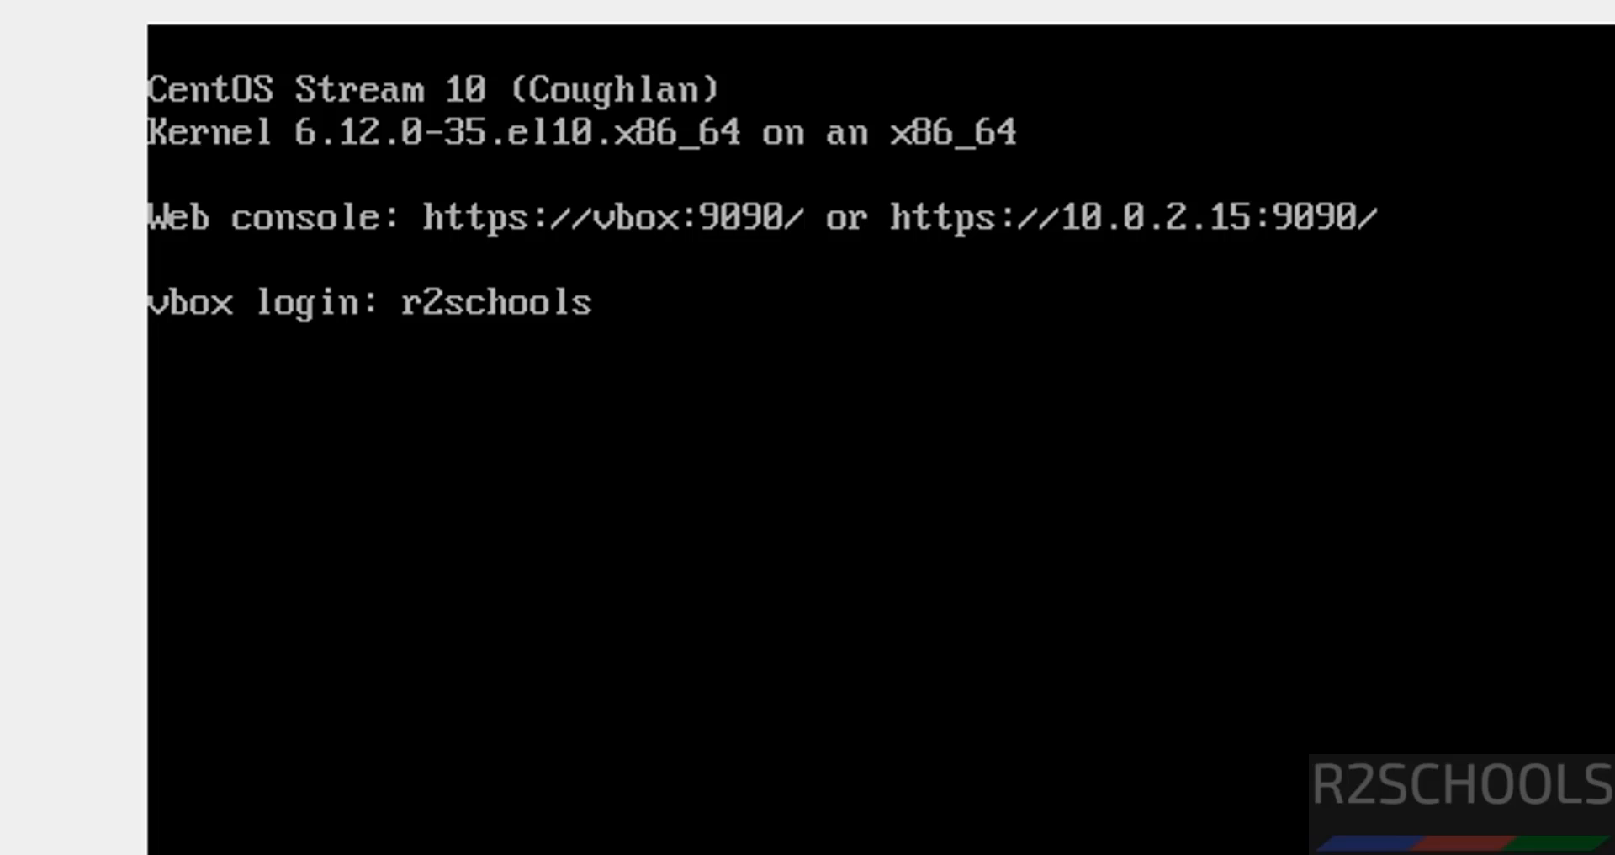
pyautogui.press('Return')
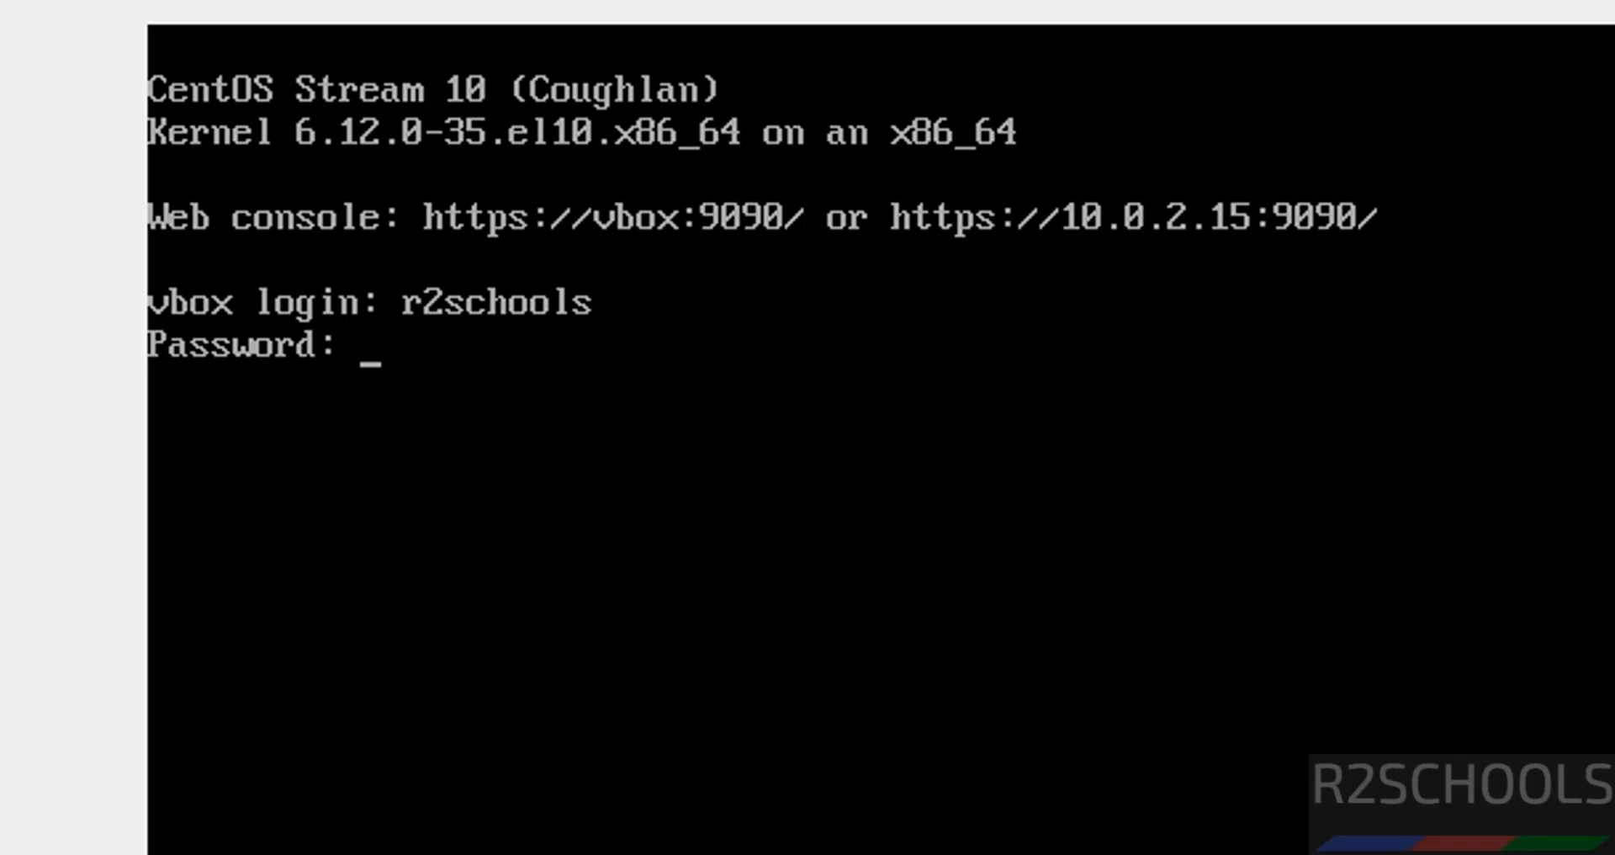
pyautogui.press('Return')
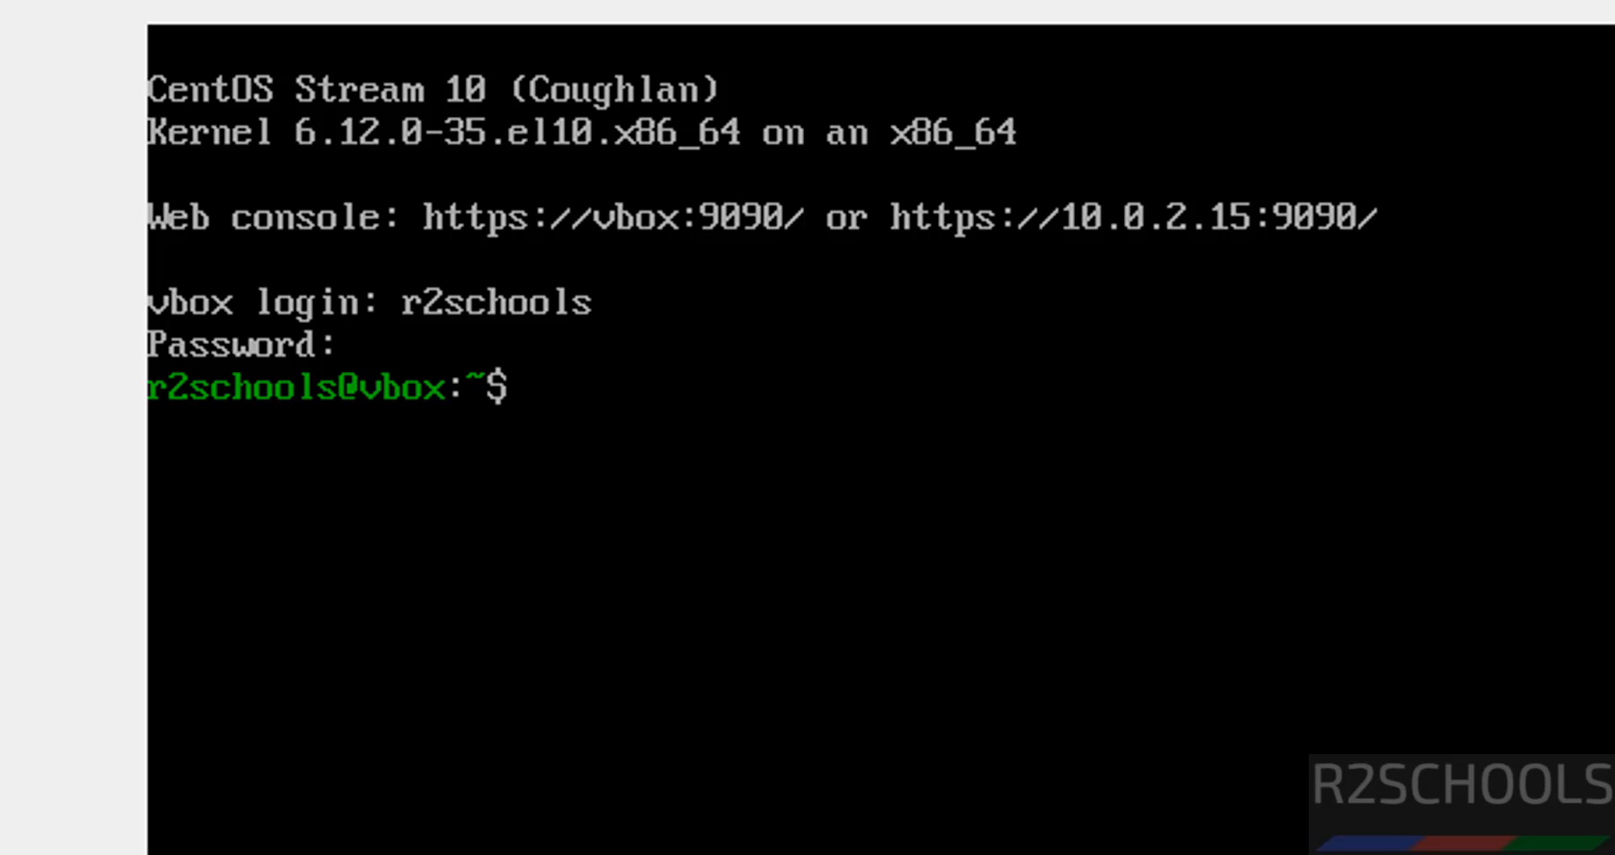
# Run 'more /etc/os-release' to confirm CentOS Stream 10 (Coughlan), then clear the screen with Ctrl+L
pyautogui.write('more /etc/')
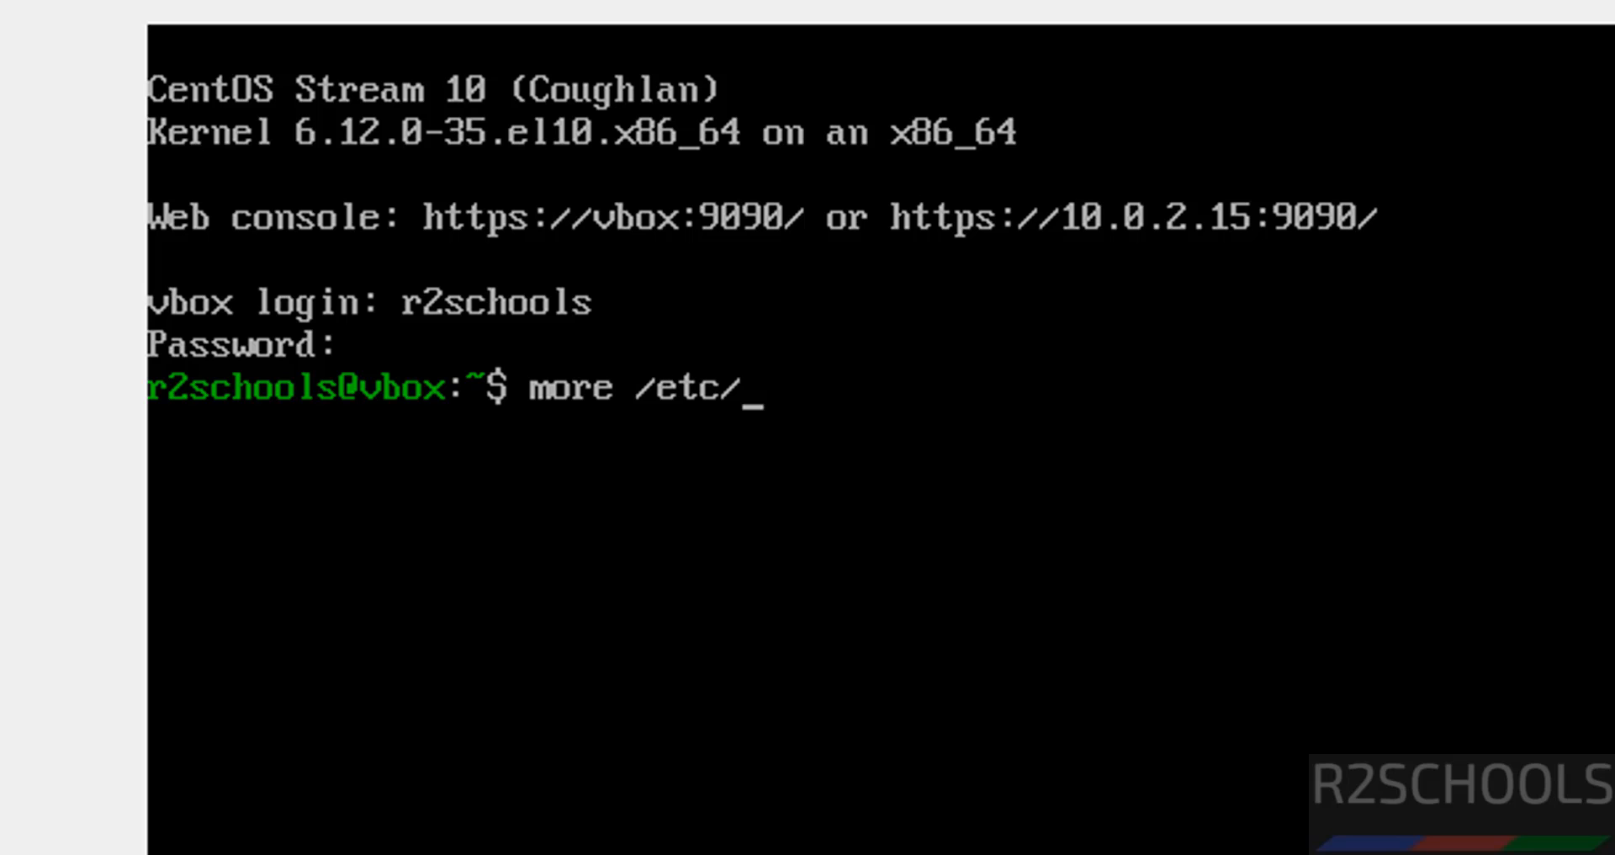
pyautogui.write('os-ree')
pyautogui.press('BackSpace')
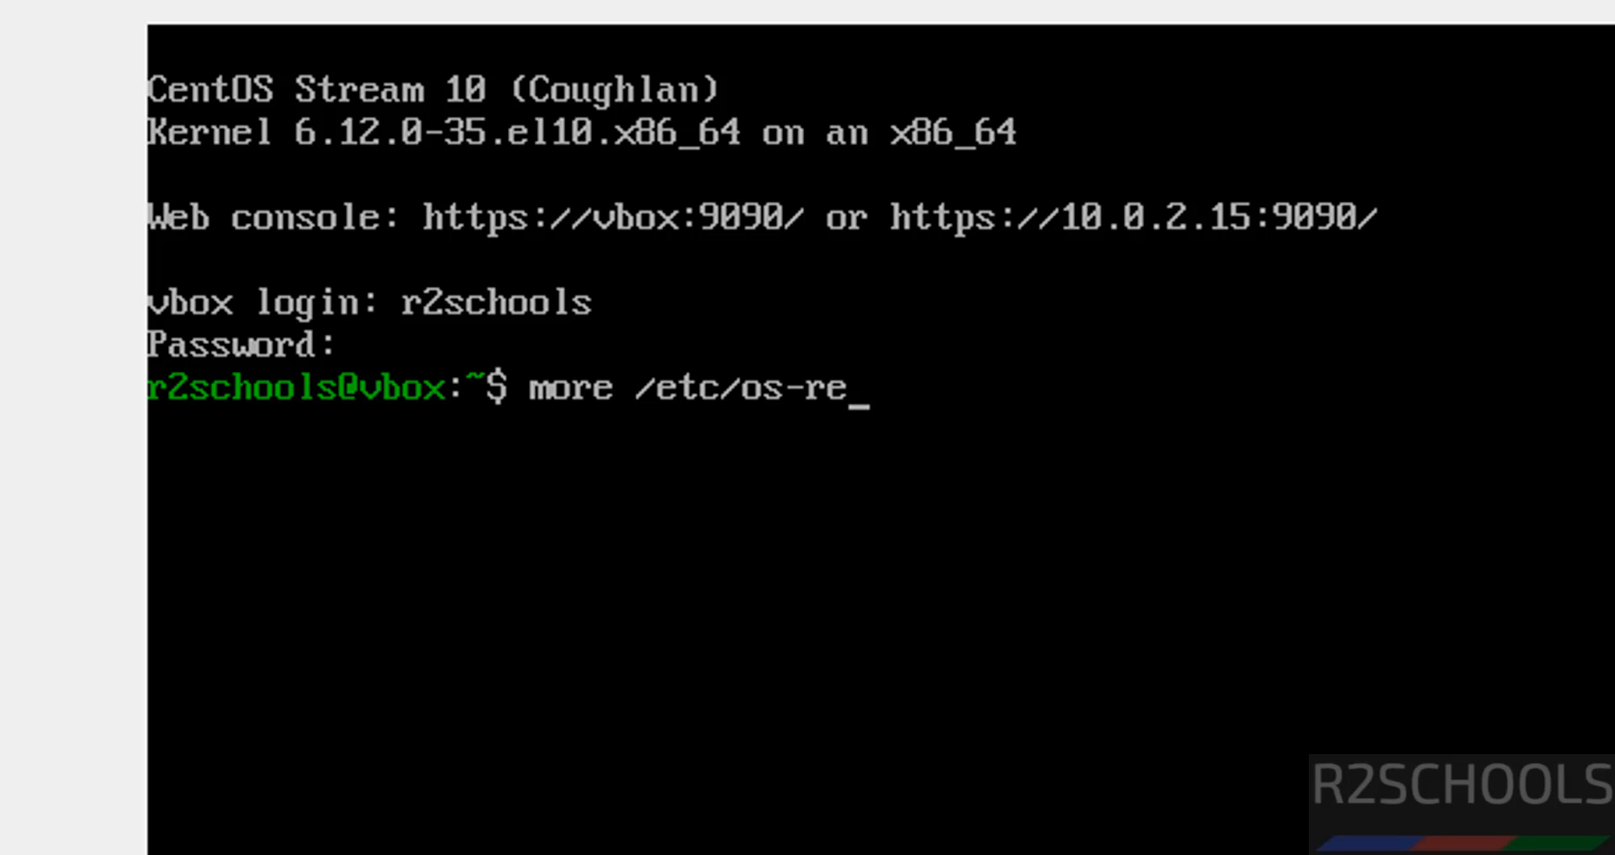
pyautogui.write('lease')
pyautogui.press('Return')
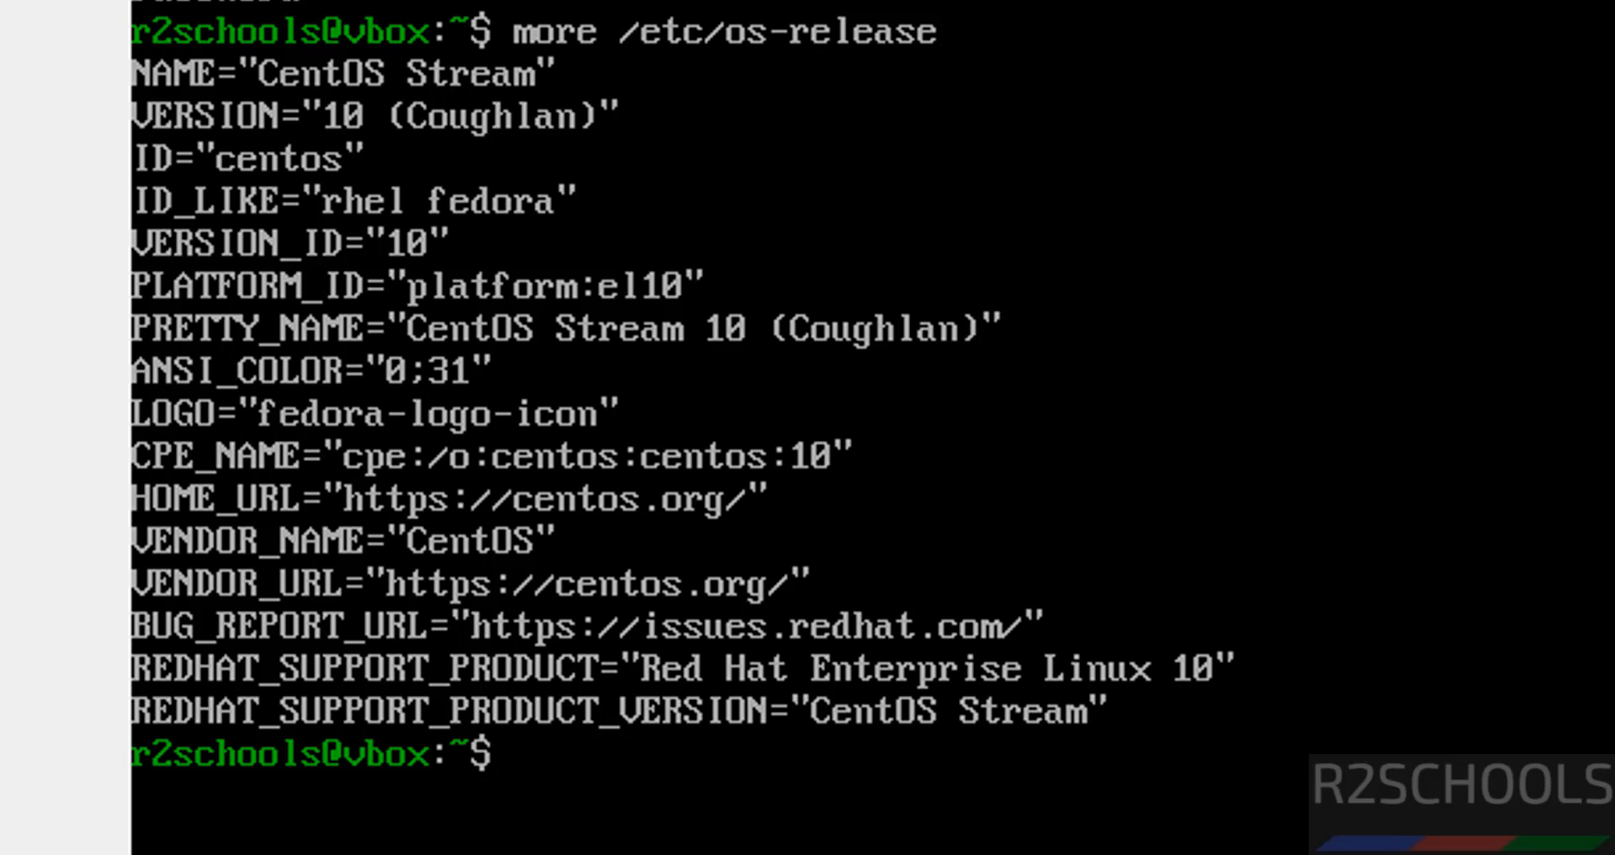
pyautogui.hotkey('ctrl', 'l')
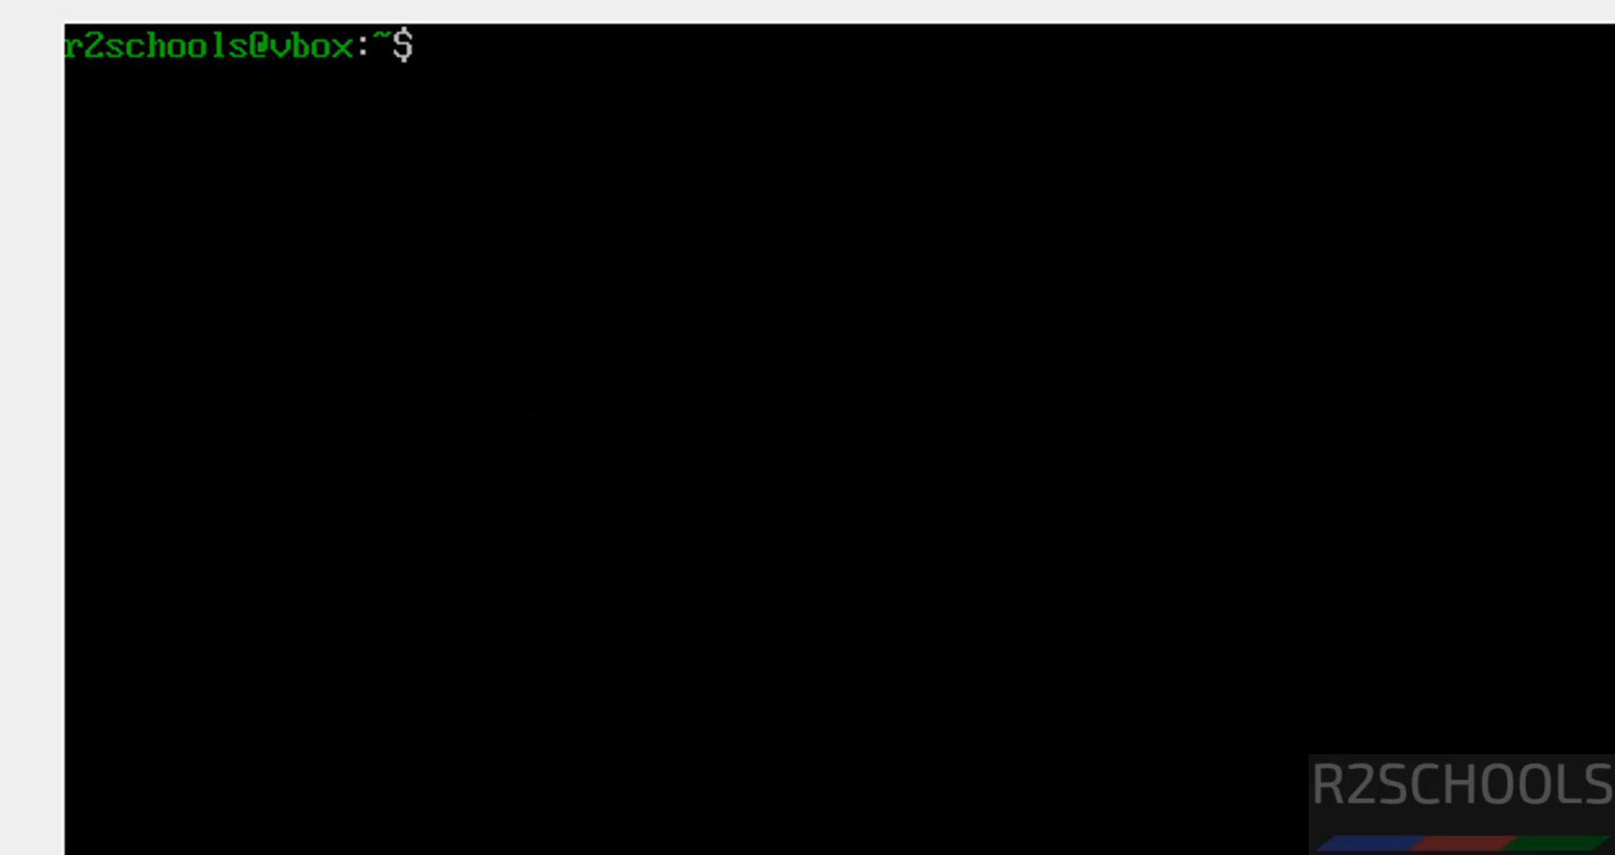
# Run 'sudo dnf update && sudo dnf upgrade', enter the sudo password, and approve with y
pyautogui.write('sudo dnf upd')
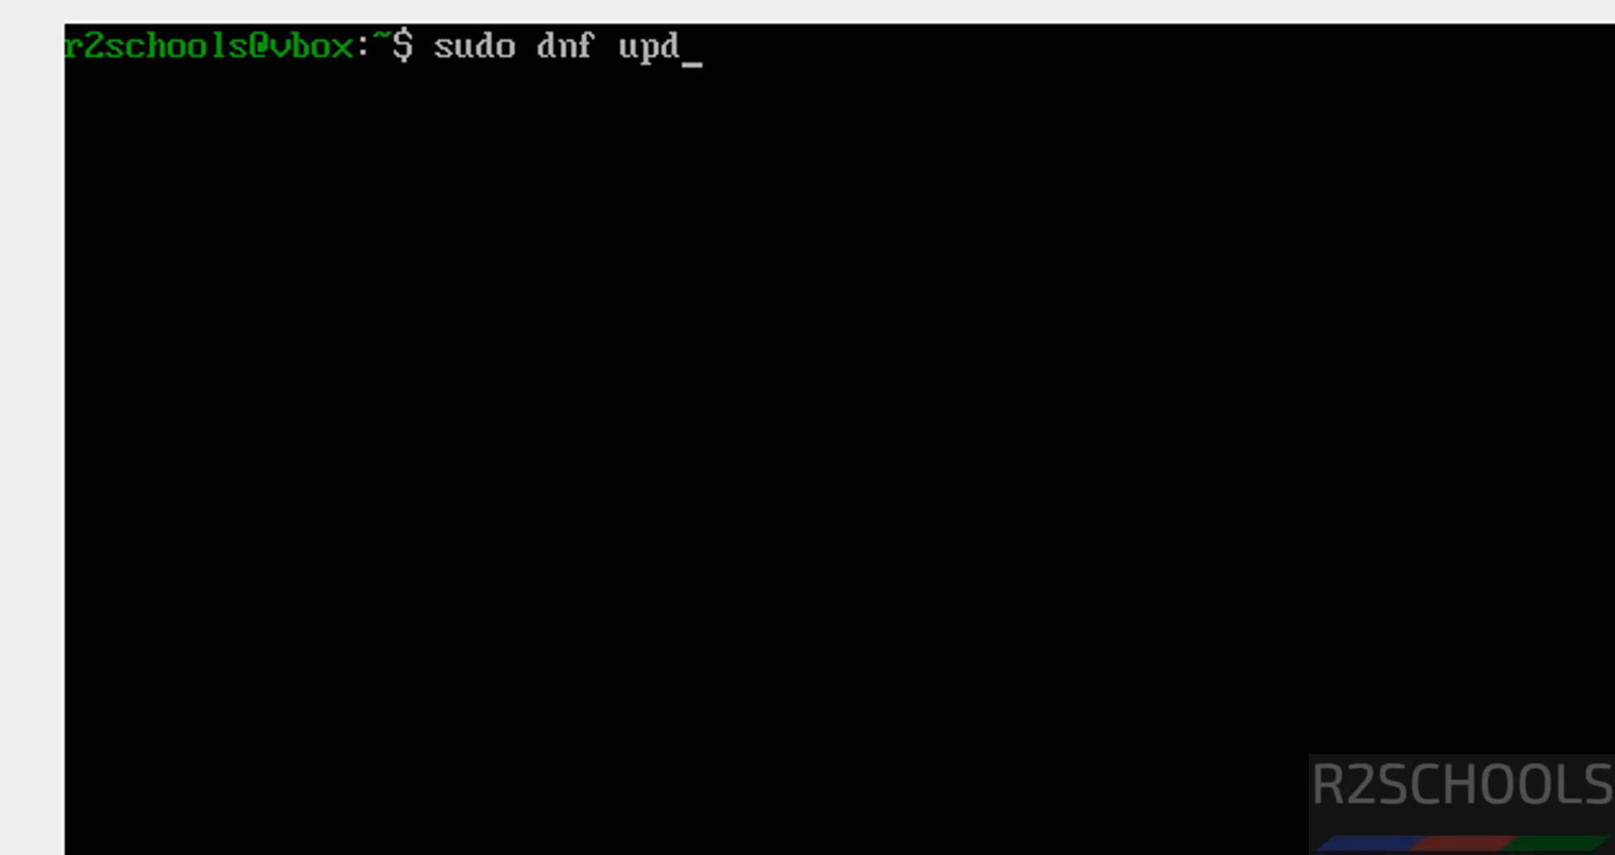
pyautogui.write('ate &&')
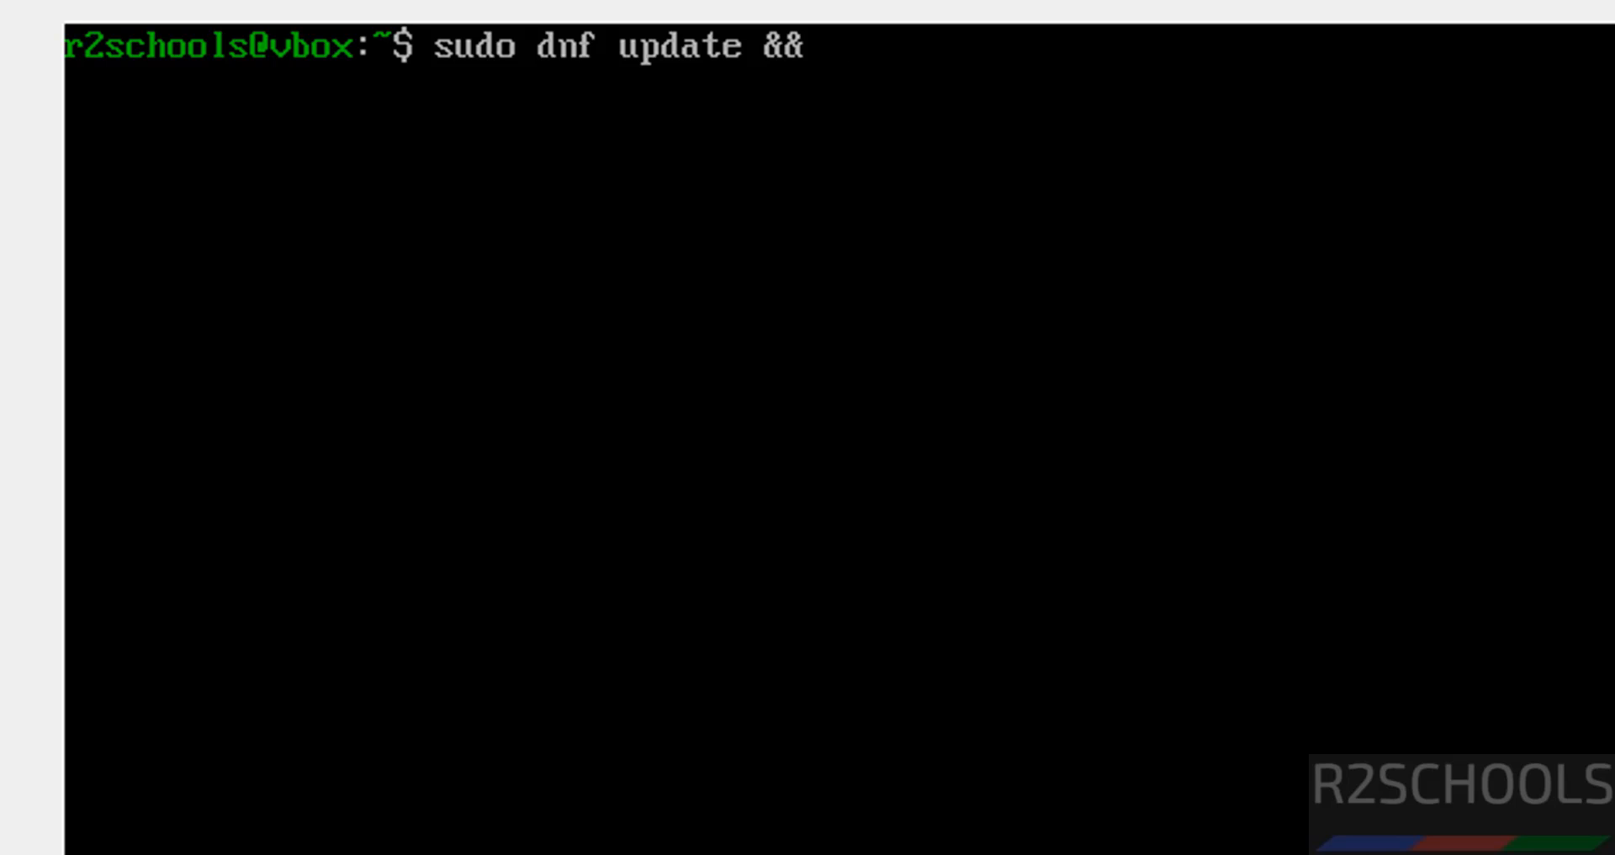
pyautogui.write(' sudo dnf up')
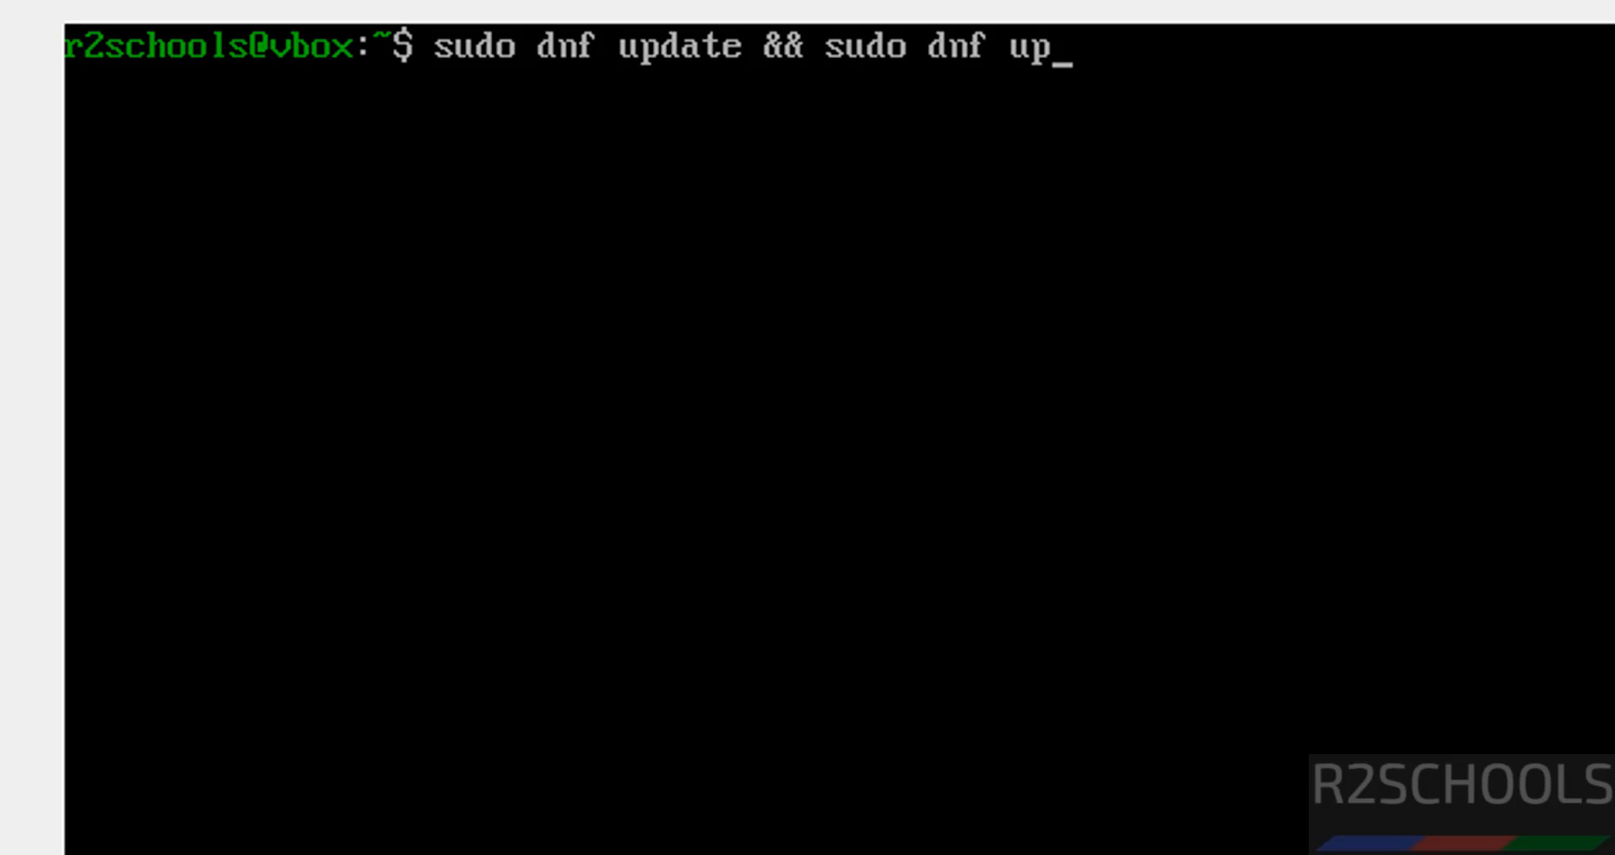
pyautogui.write('grade')
pyautogui.press('Return')
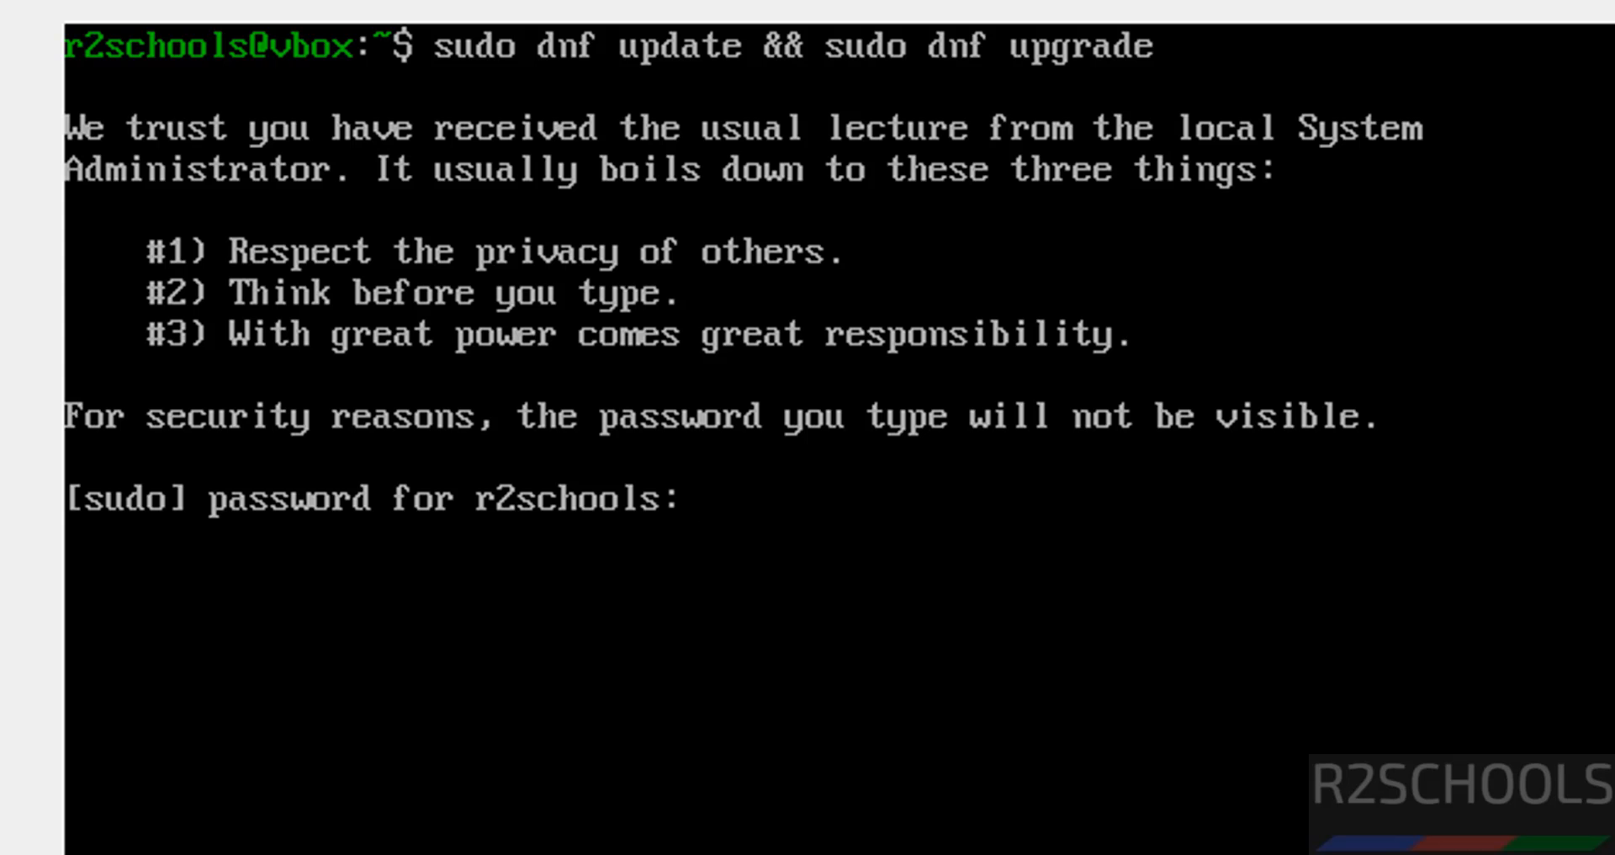
pyautogui.press('Return')
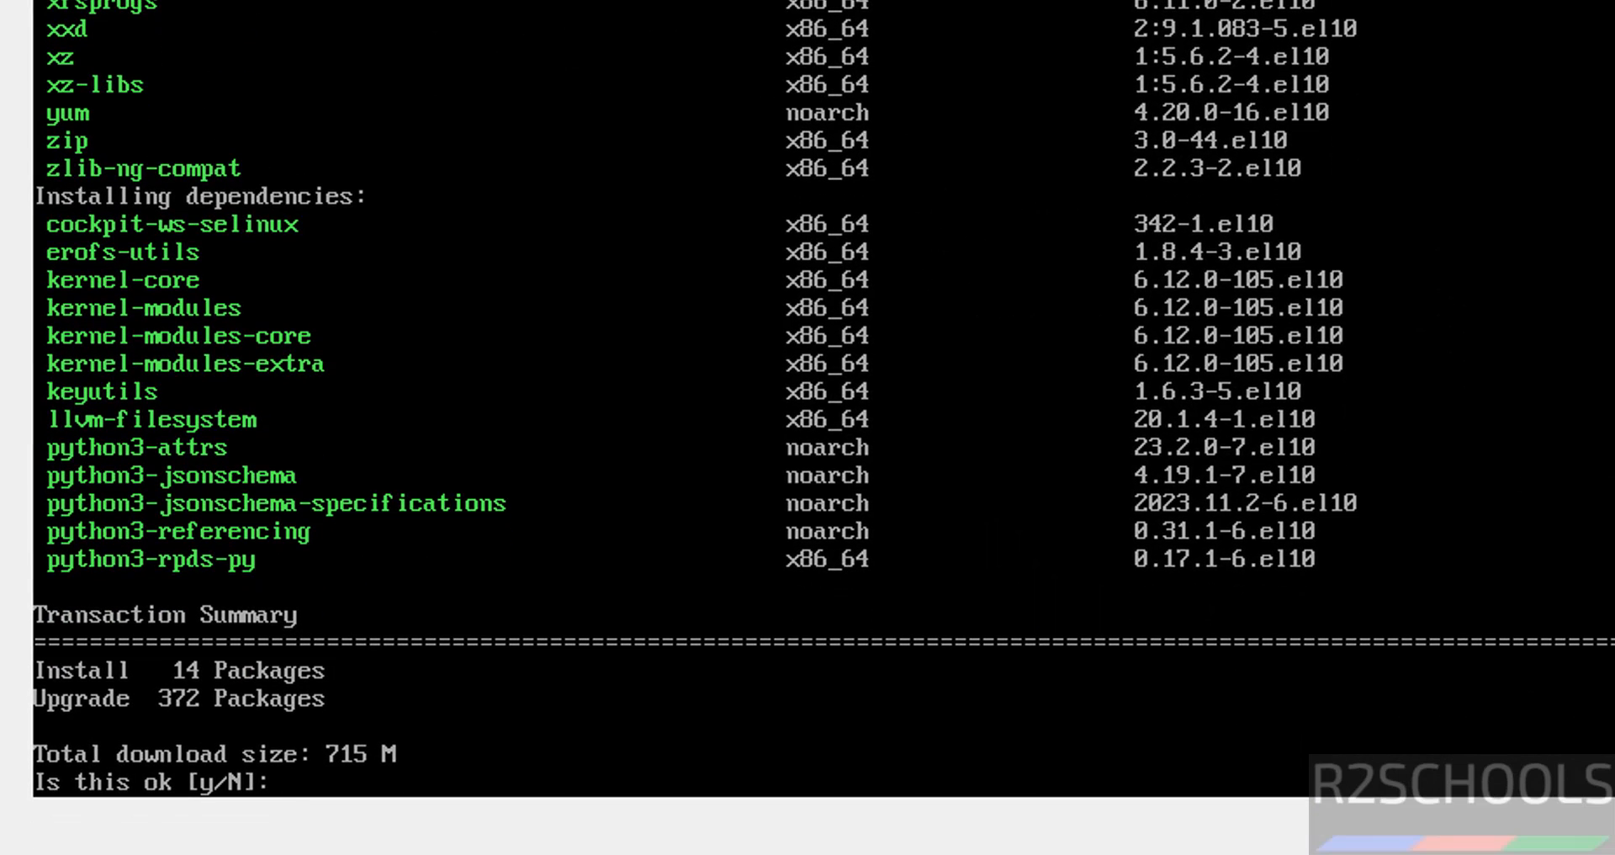
pyautogui.write('y')
pyautogui.press('Return')
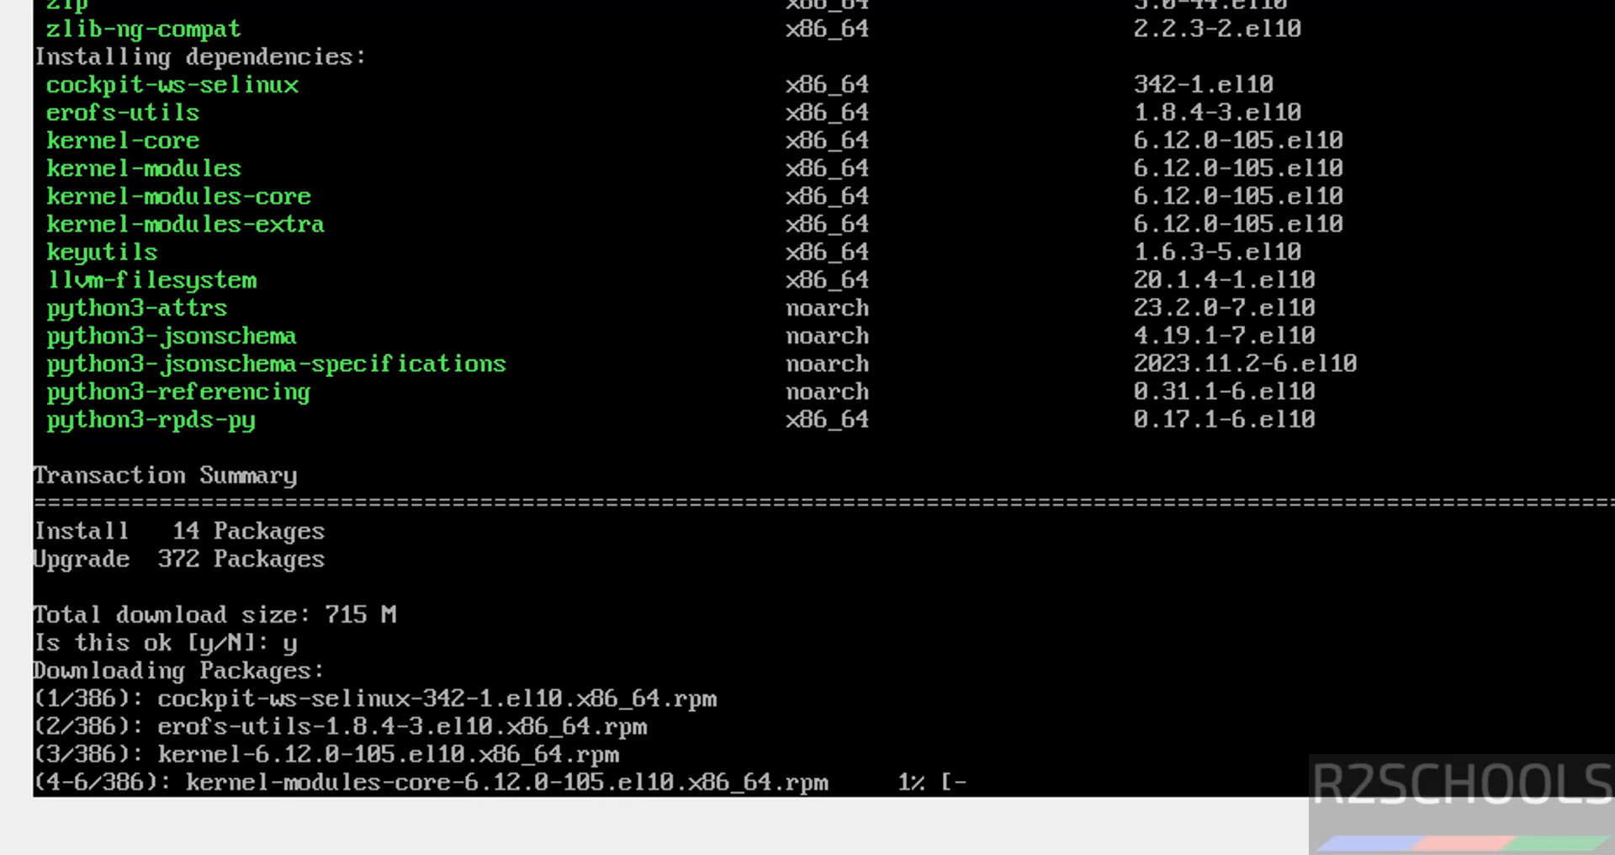